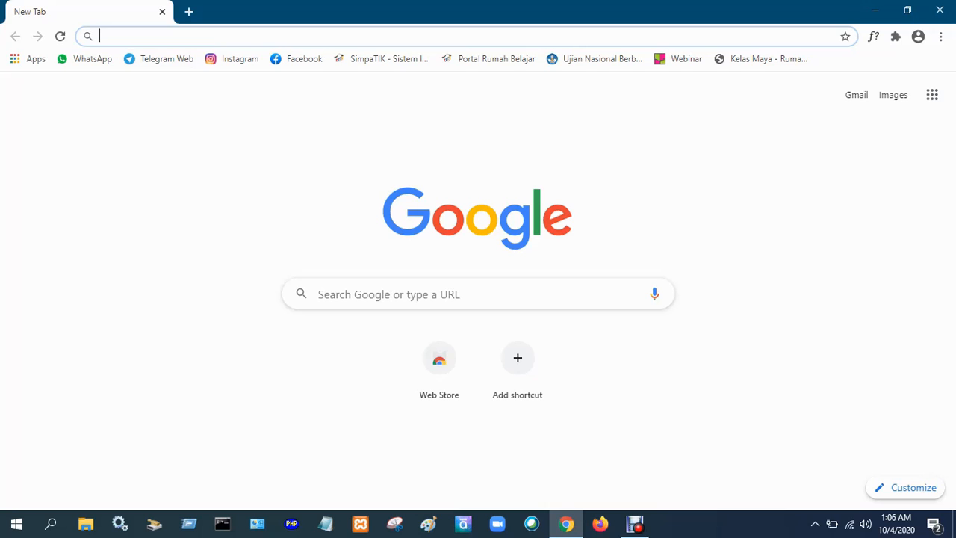
# Open the Rumah Belajar portal at belajar.kemdikbud.go.id.
pyautogui.write('bel')
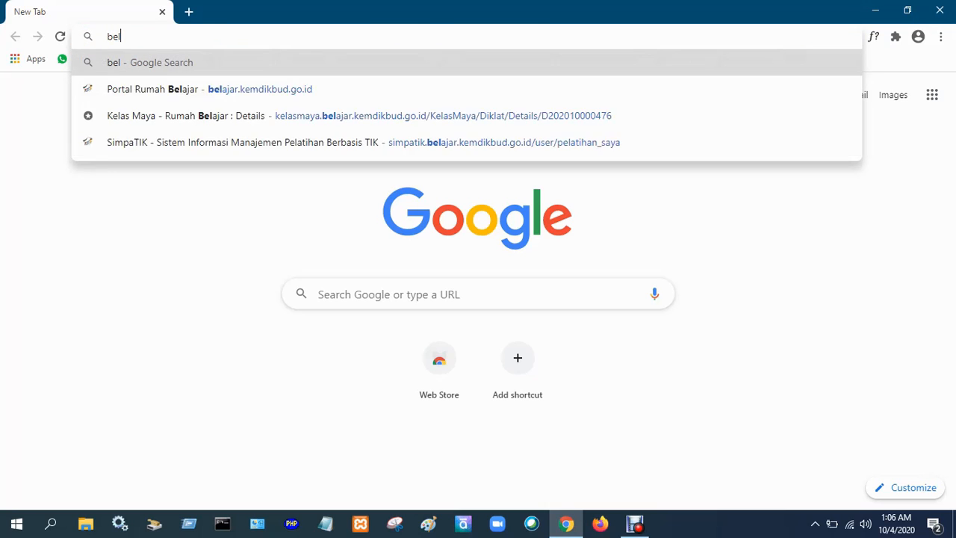
pyautogui.write('ajar.kemdikbud.go.id')
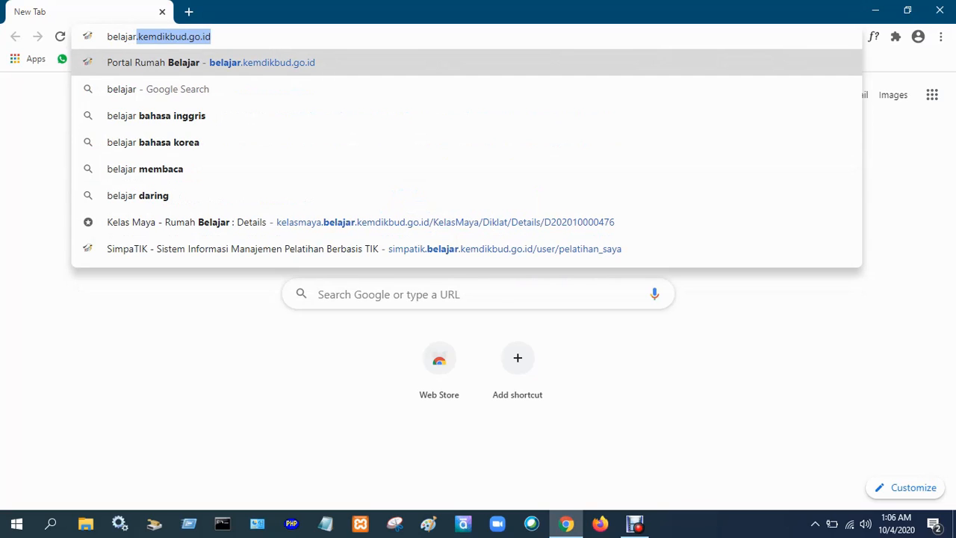
pyautogui.press('Right')
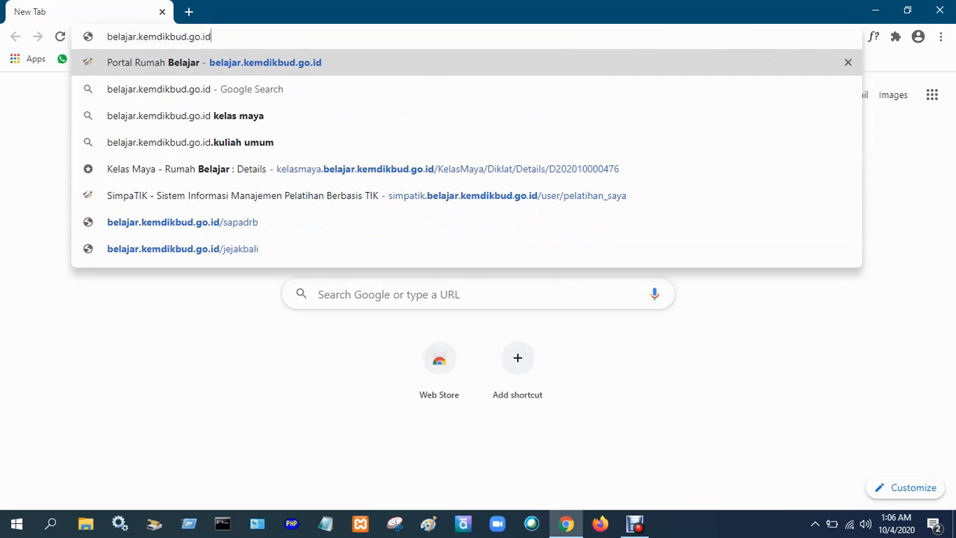
pyautogui.press('Return')
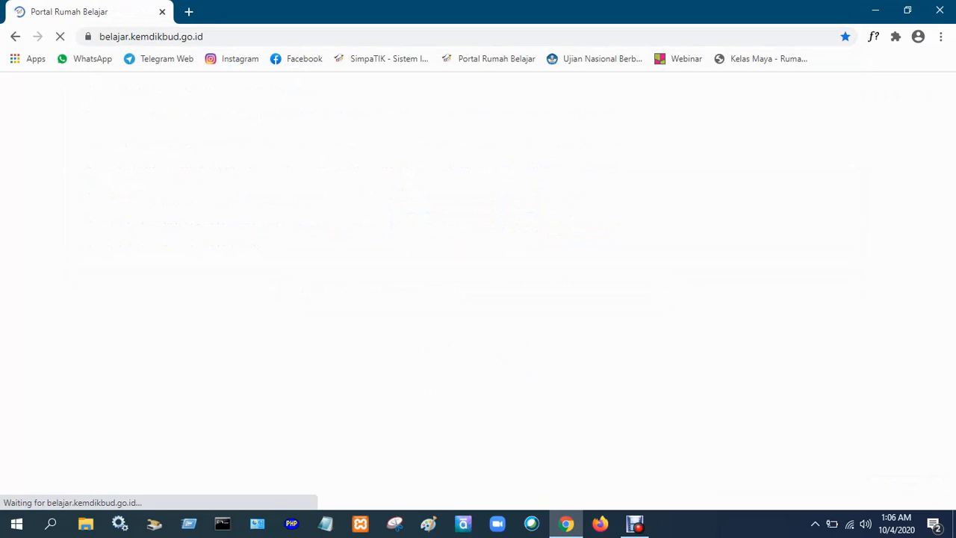
pyautogui.click(849, 524)
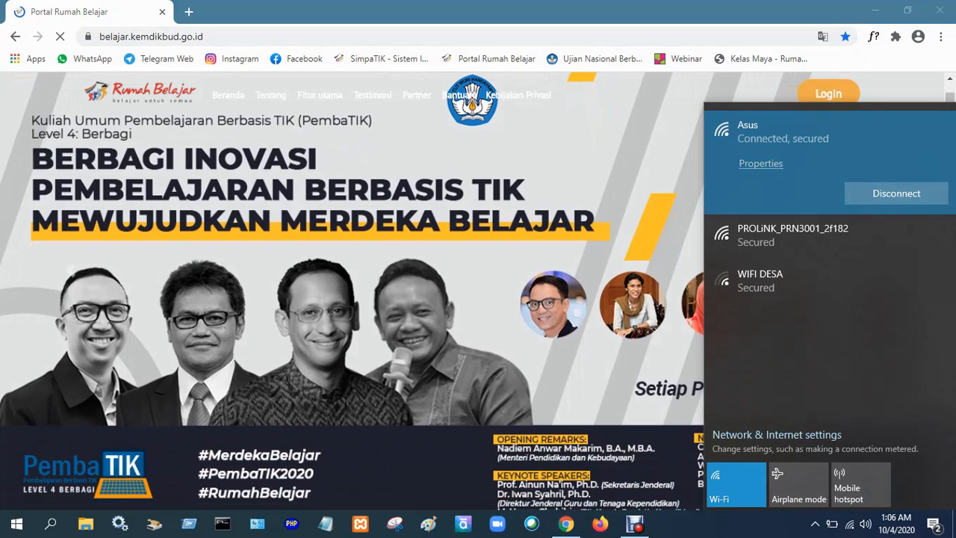
pyautogui.press('Escape')
# Look through the portal homepage, examining the main features, the expanded supporting features, the testimonials and the other learning resources.
pyautogui.scroll(-3, 472, 292)
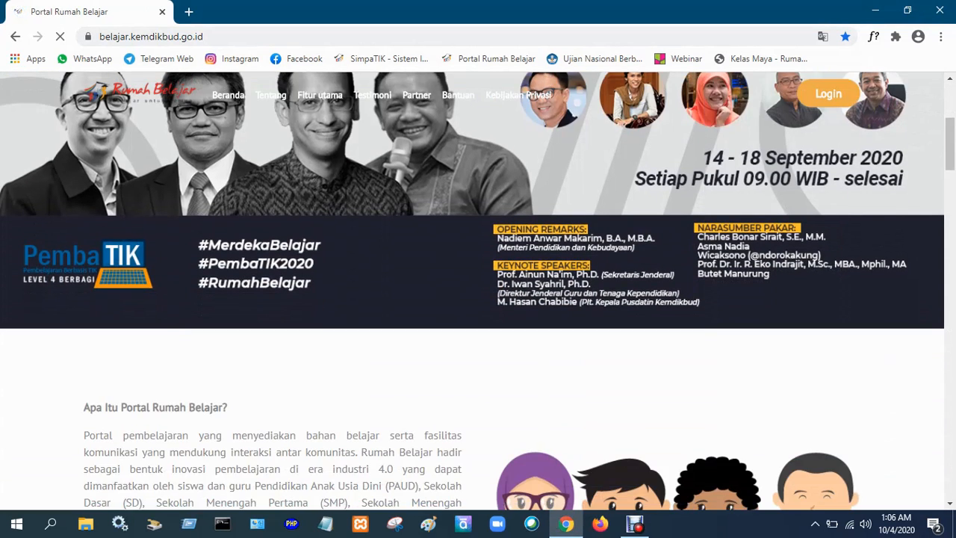
pyautogui.scroll(4, 472, 291)
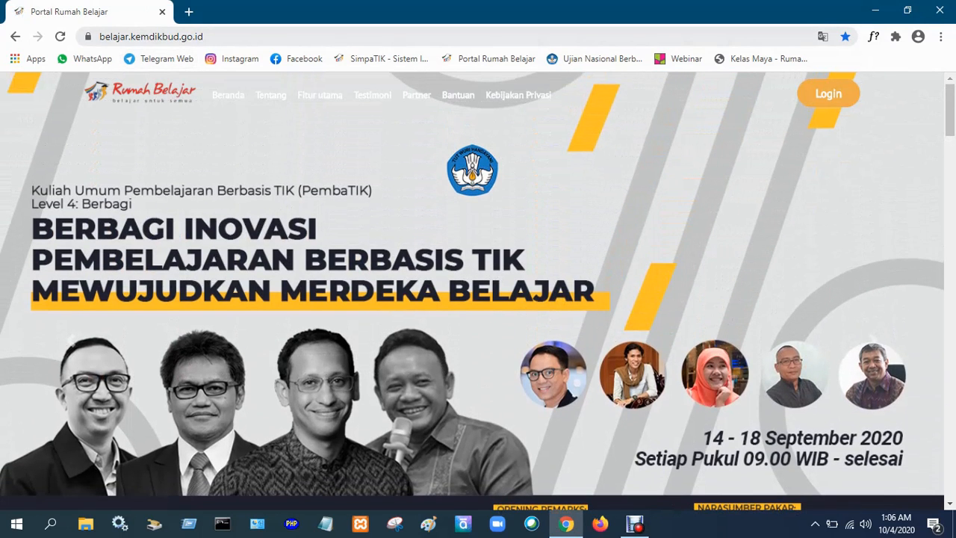
pyautogui.scroll(-7, 477, 291)
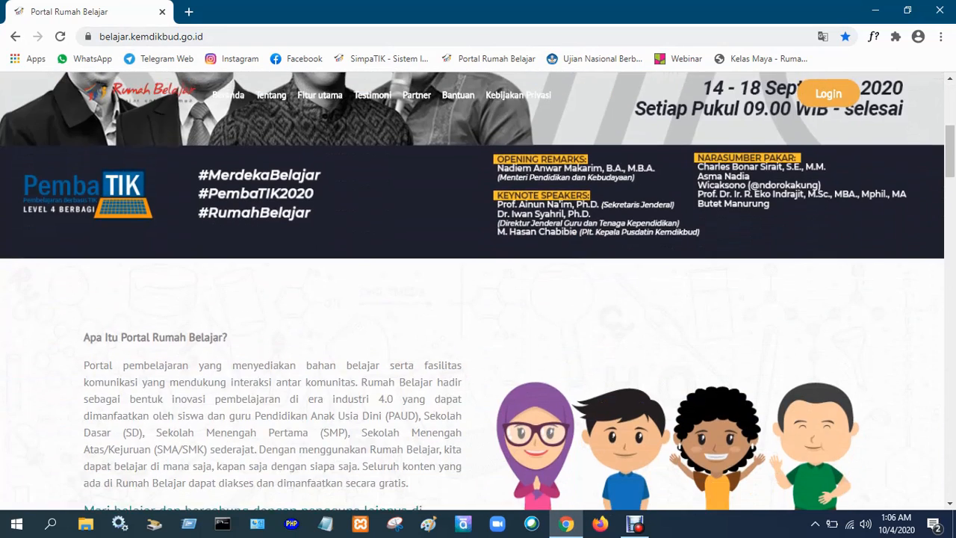
pyautogui.scroll(-6, 478, 291)
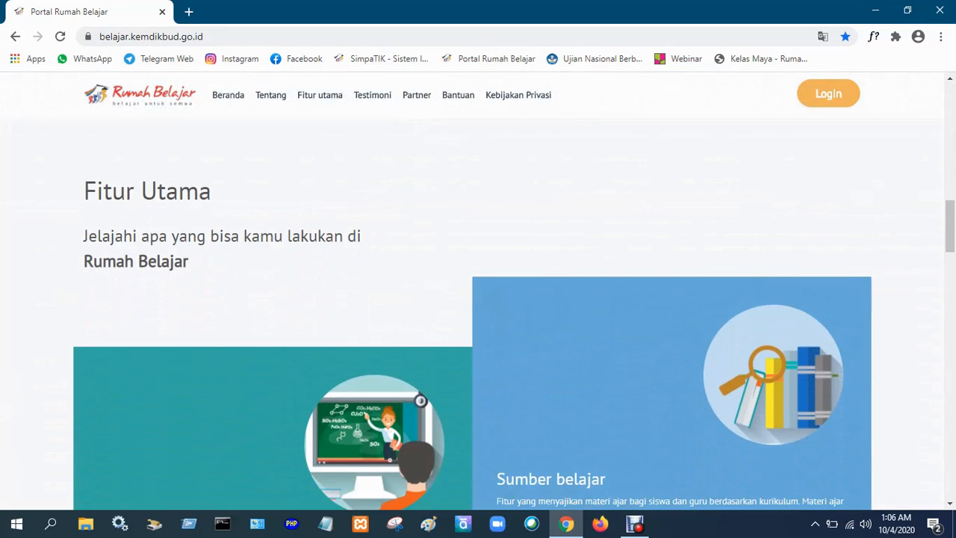
pyautogui.scroll(-2, 478, 291)
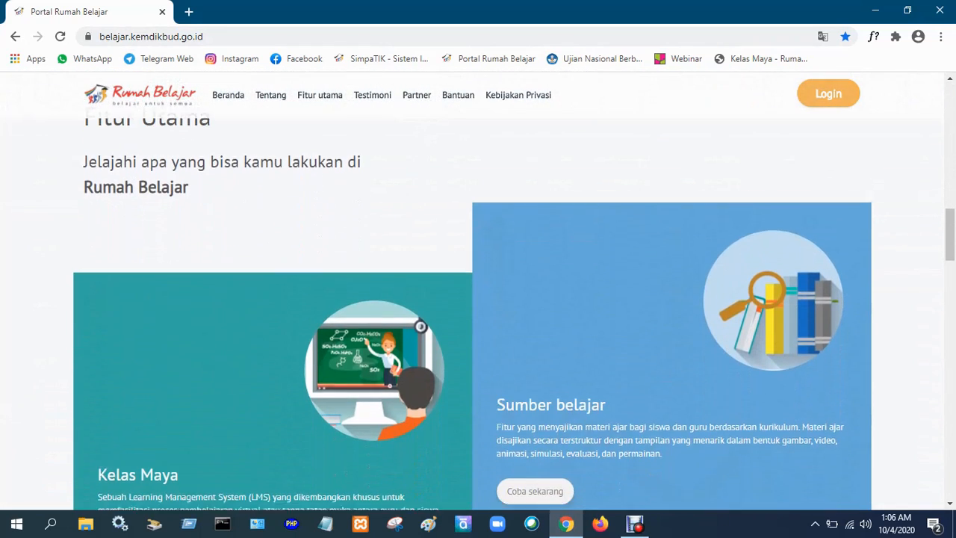
pyautogui.scroll(-2, 478, 299)
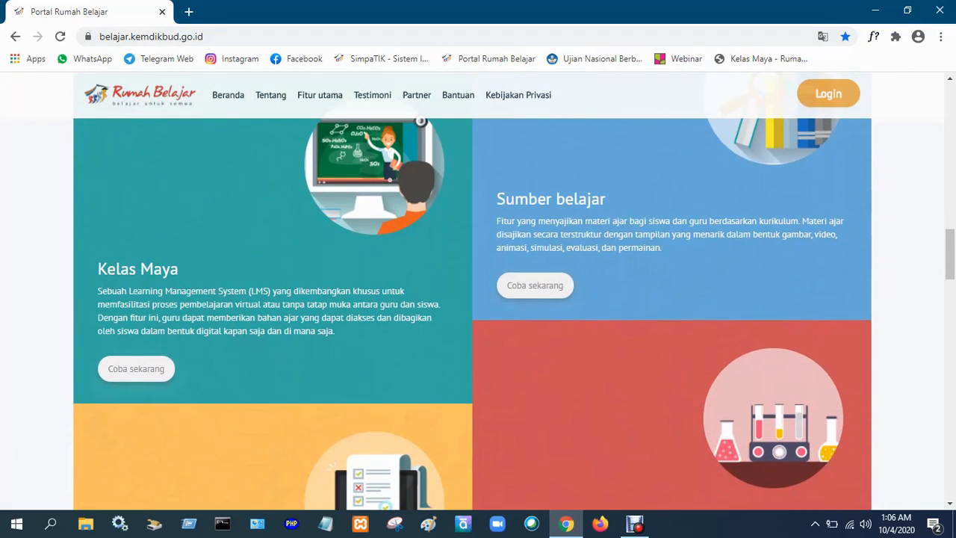
pyautogui.scroll(-1, 478, 291)
pyautogui.scroll(-3, 478, 291)
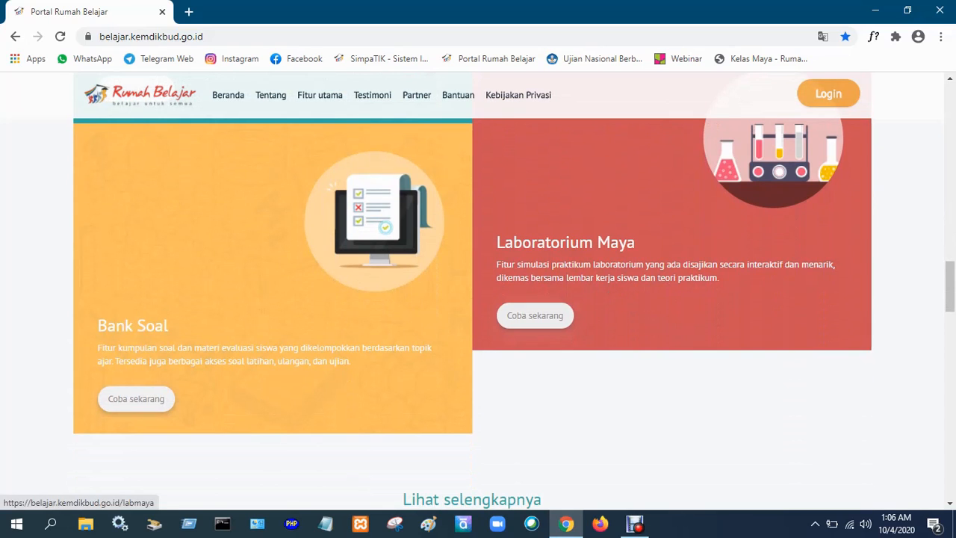
pyautogui.scroll(-1, 477, 292)
pyautogui.scroll(-1, 478, 291)
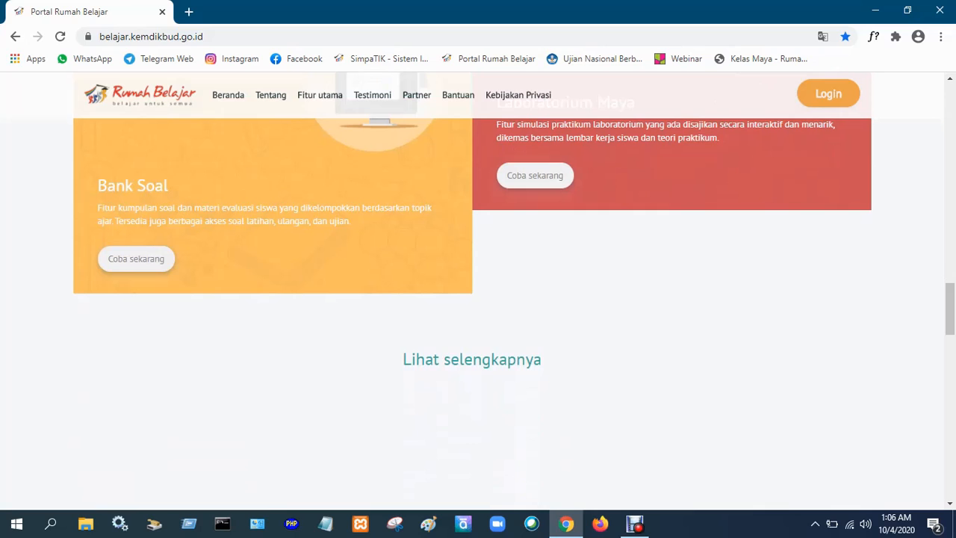
pyautogui.scroll(-1, 478, 321)
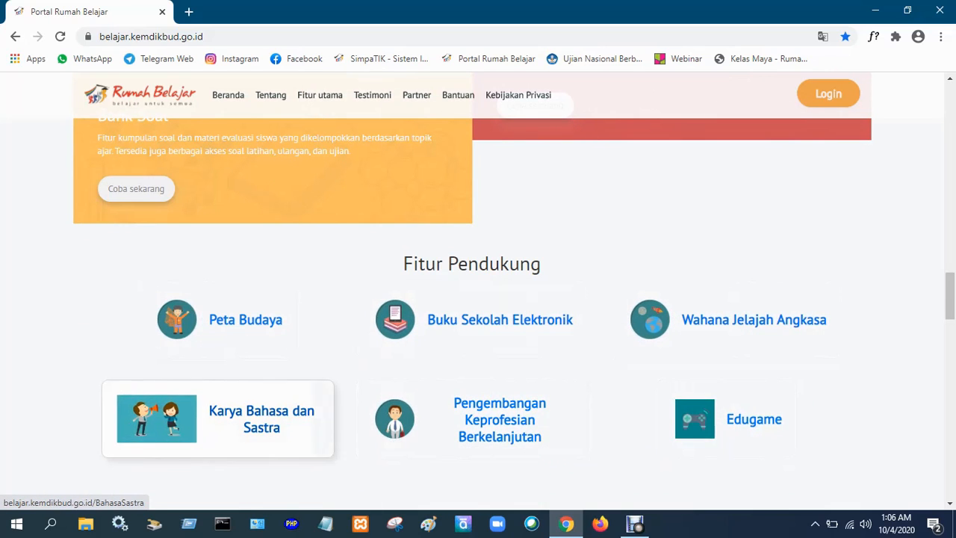
pyautogui.scroll(-1, 472, 328)
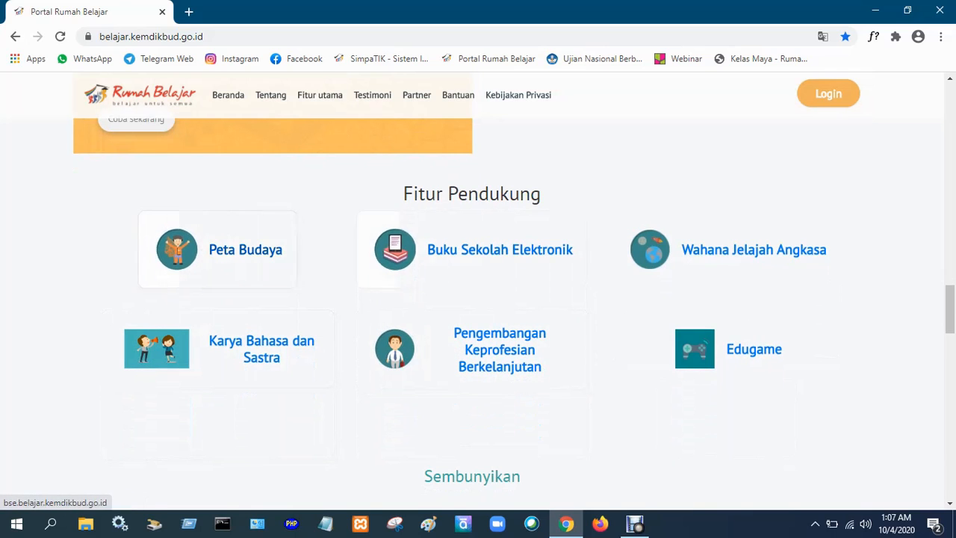
pyautogui.scroll(-3, 726, 349)
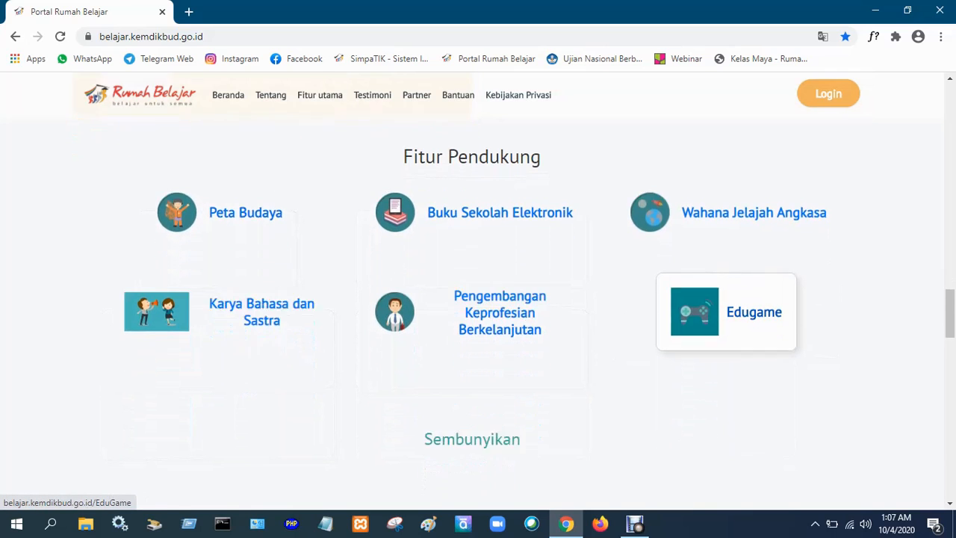
pyautogui.scroll(-7, 478, 299)
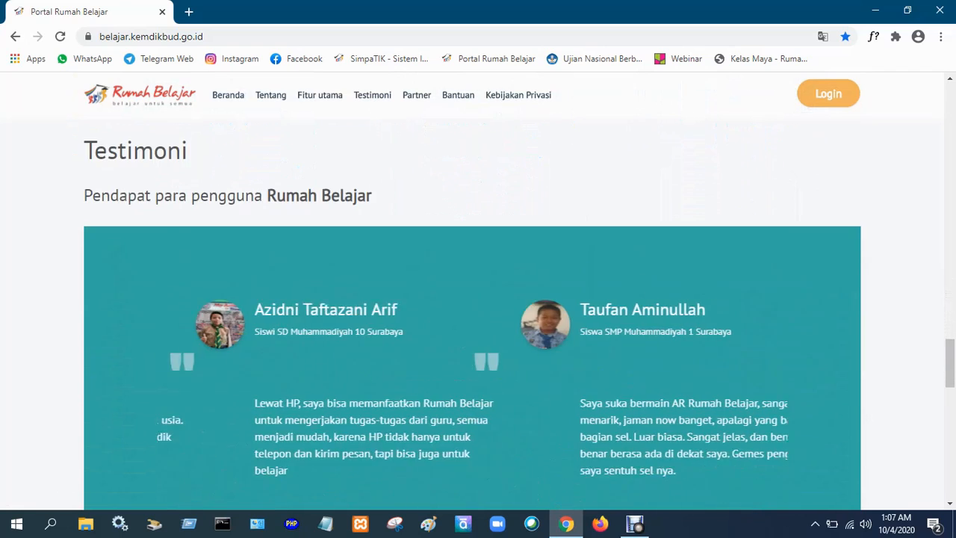
pyautogui.scroll(-2, 477, 298)
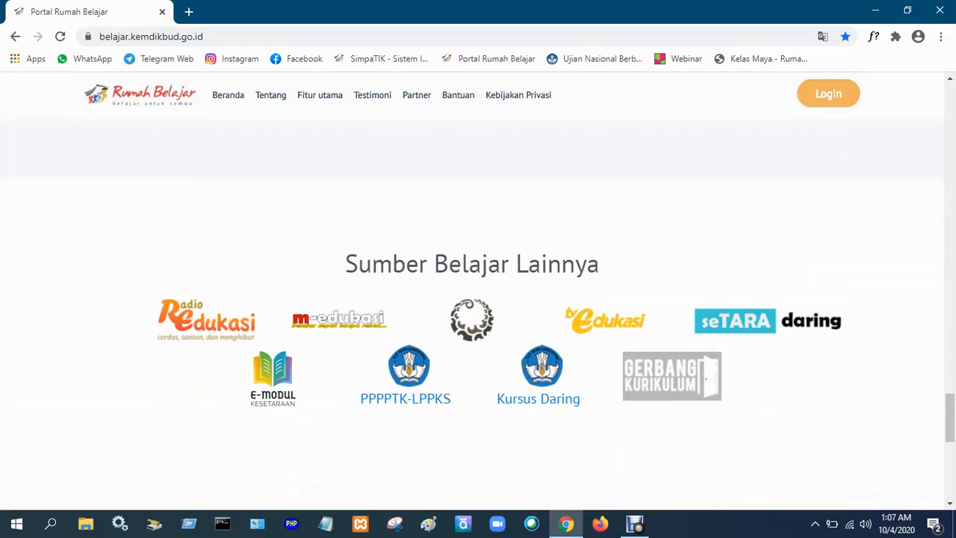
# Return to the Kelas Maya feature on the homepage and go to the Kelas Maya registration page.
pyautogui.scroll(1, 478, 299)
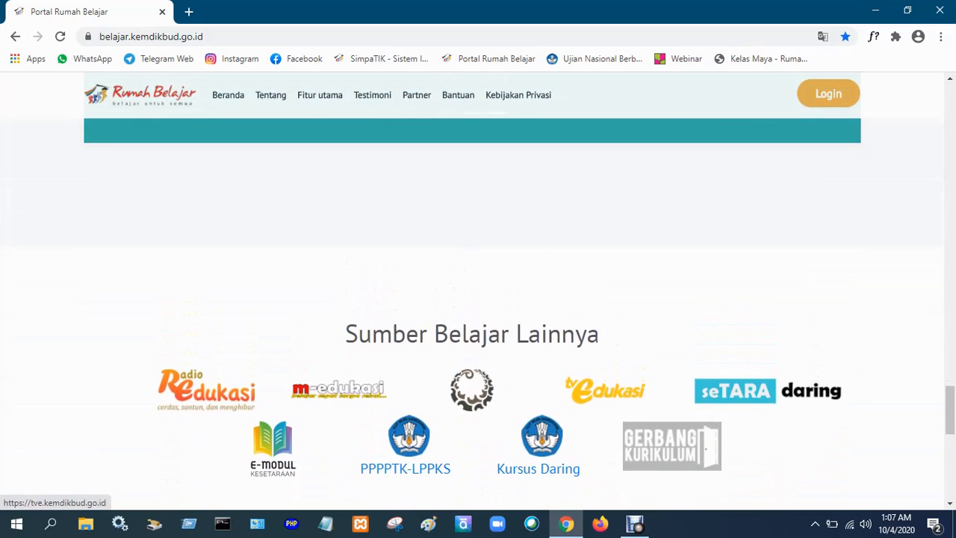
pyautogui.scroll(2, 478, 299)
pyautogui.scroll(15, 478, 298)
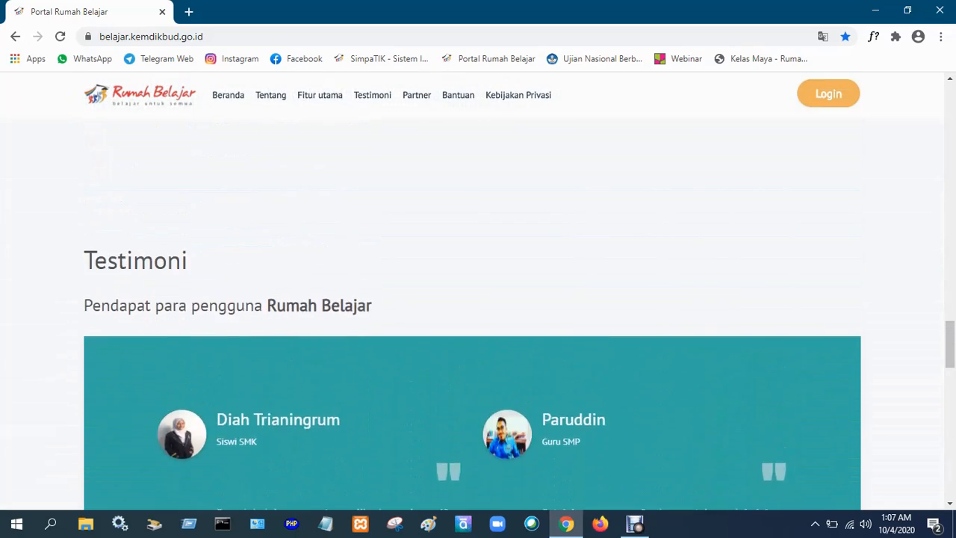
pyautogui.scroll(5, 478, 298)
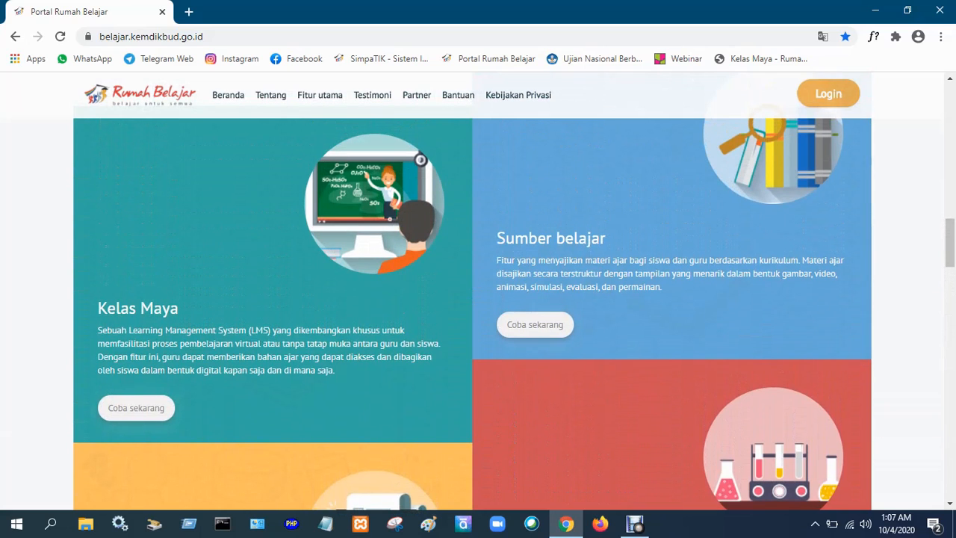
pyautogui.scroll(2, 478, 299)
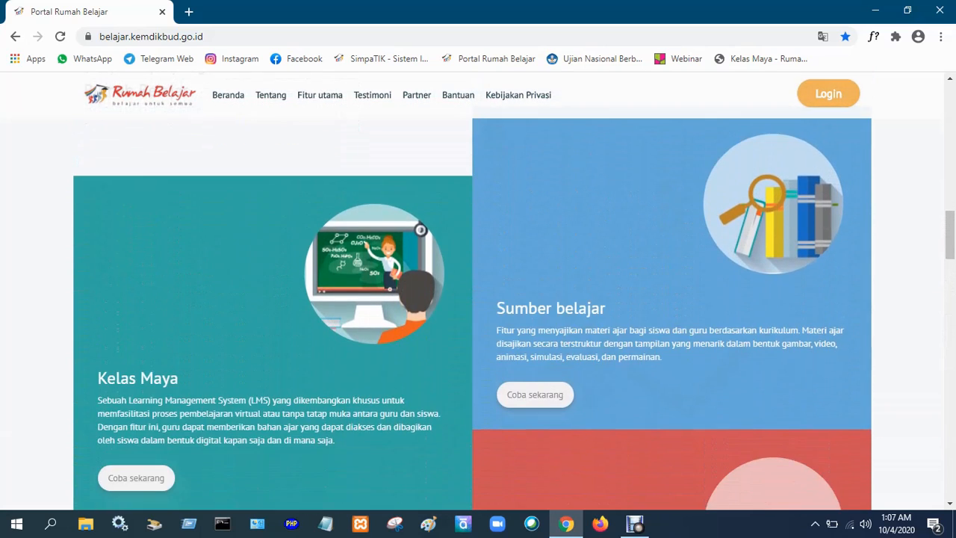
pyautogui.scroll(-2, 478, 299)
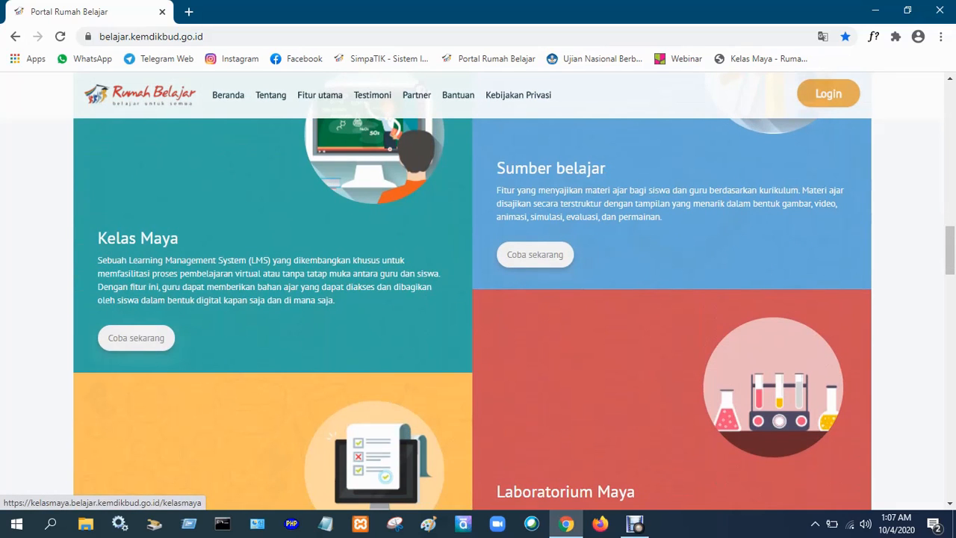
pyautogui.scroll(1, 472, 299)
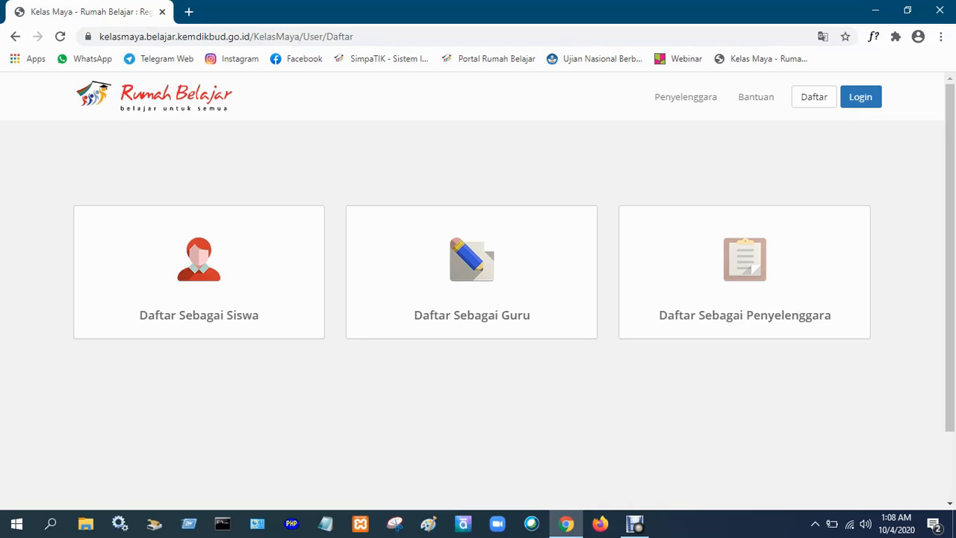
# Open the organiser registration form (Daftar Sebagai Penyelenggara) and examine the fields it requires, from ID User down to the captcha.
pyautogui.click(744, 314)
pyautogui.scroll(-3, 478, 314)
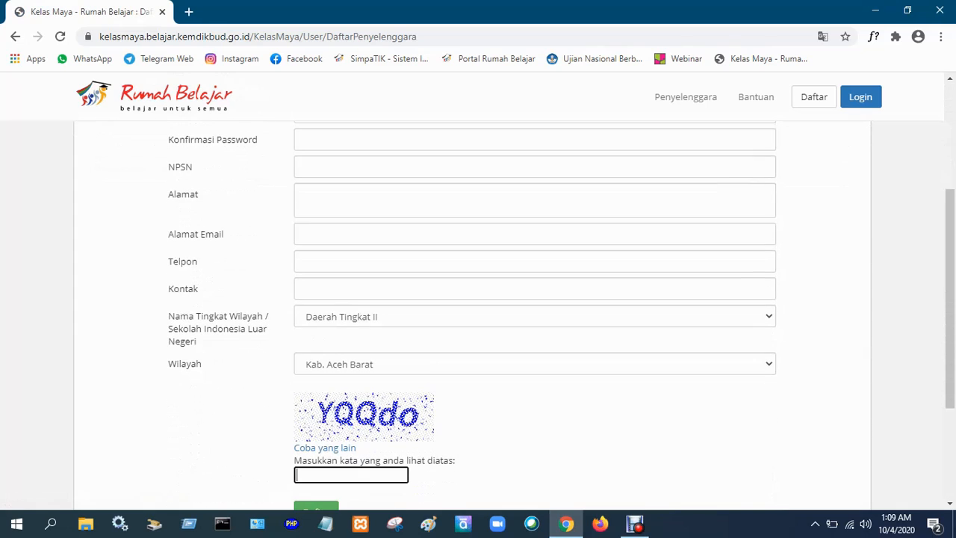
pyautogui.scroll(-1, 478, 314)
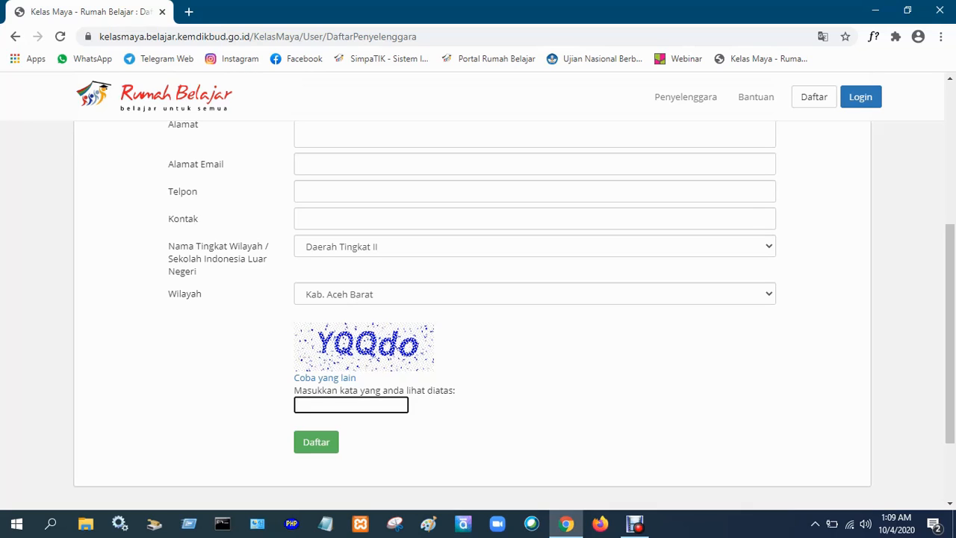
pyautogui.scroll(4, 472, 313)
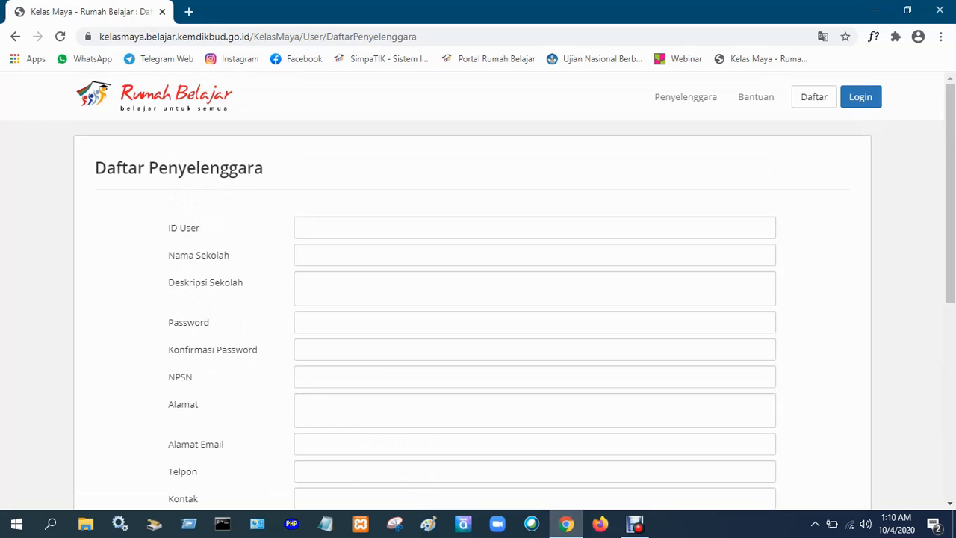
pyautogui.scroll(-3, 472, 314)
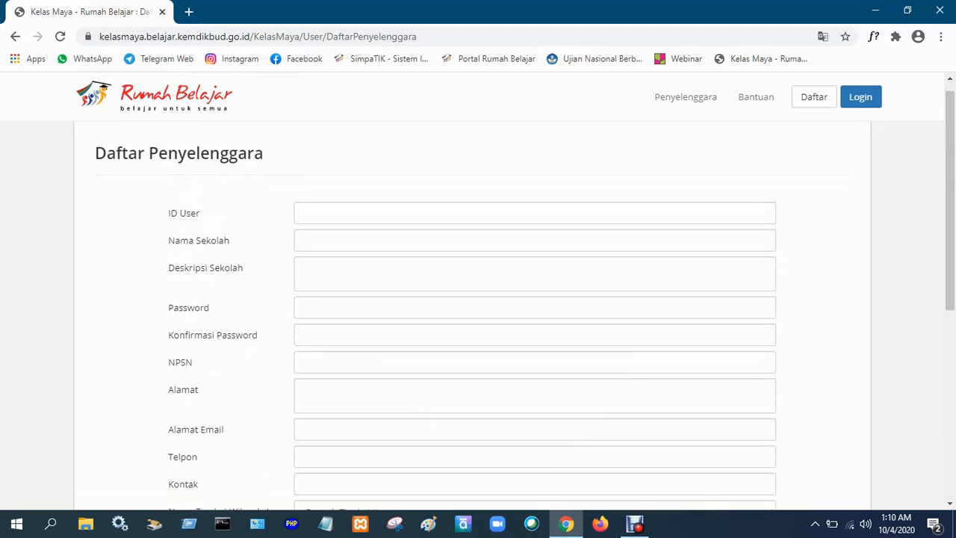
pyautogui.scroll(1, 472, 314)
pyautogui.scroll(1, 471, 313)
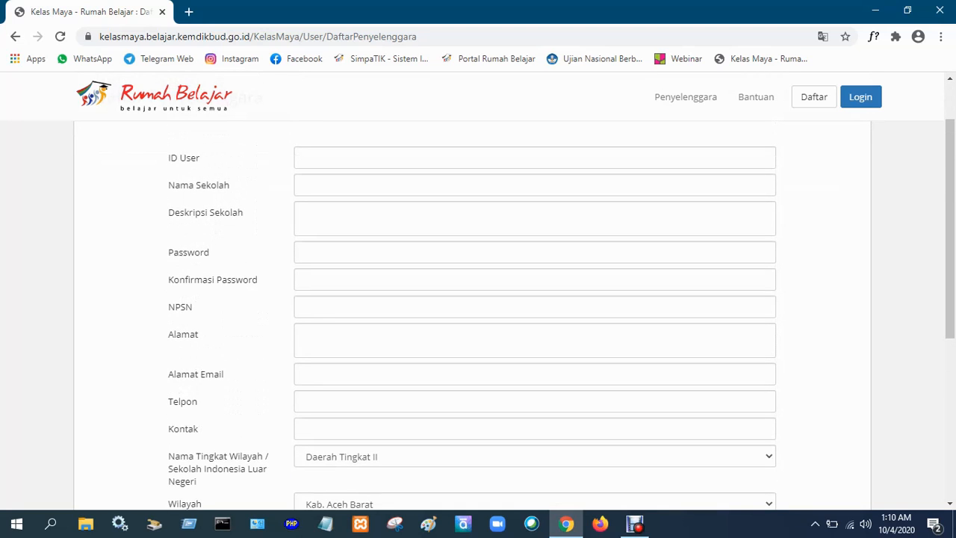
pyautogui.scroll(1, 478, 299)
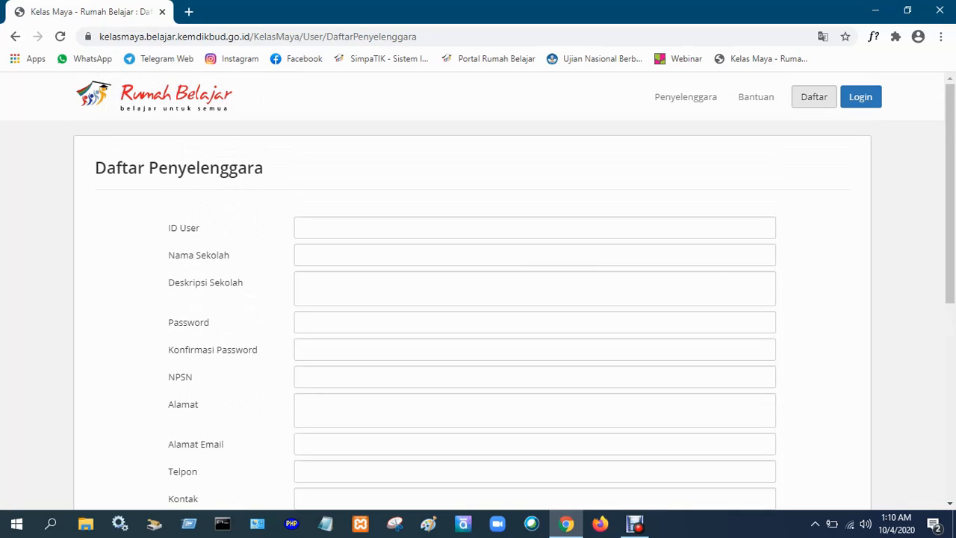
# Open the teacher registration form (Daftar Sebagai Guru) and look over its fields down to the captcha.
pyautogui.click(813, 96)
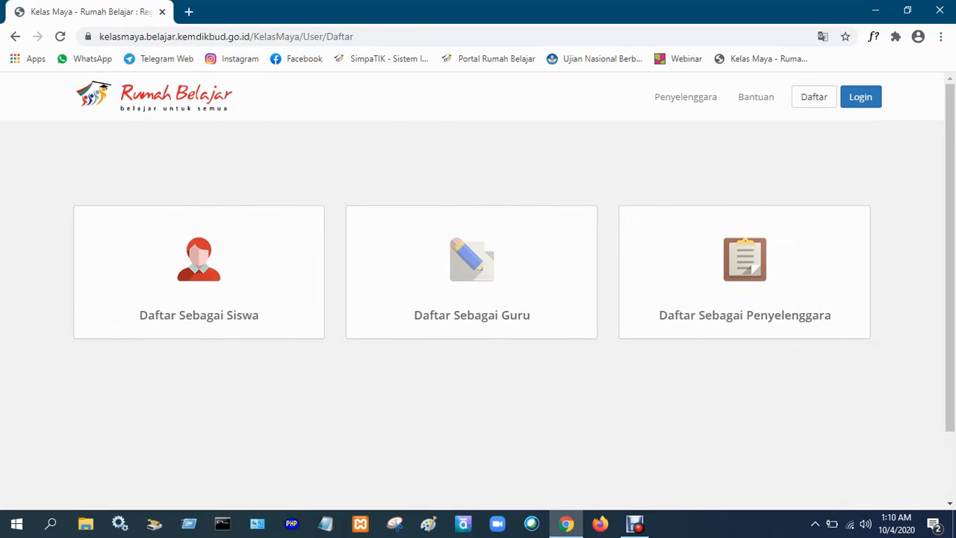
pyautogui.click(471, 273)
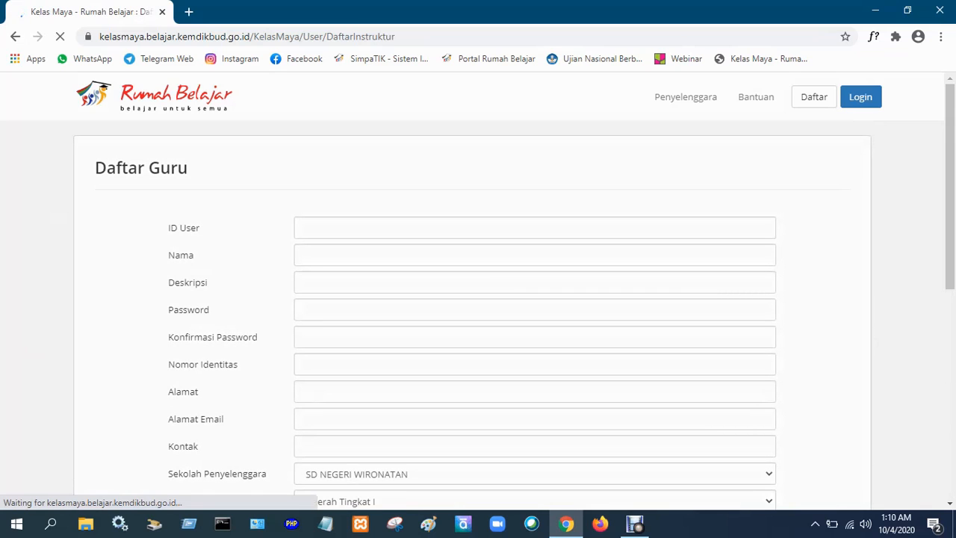
pyautogui.scroll(-3, 478, 299)
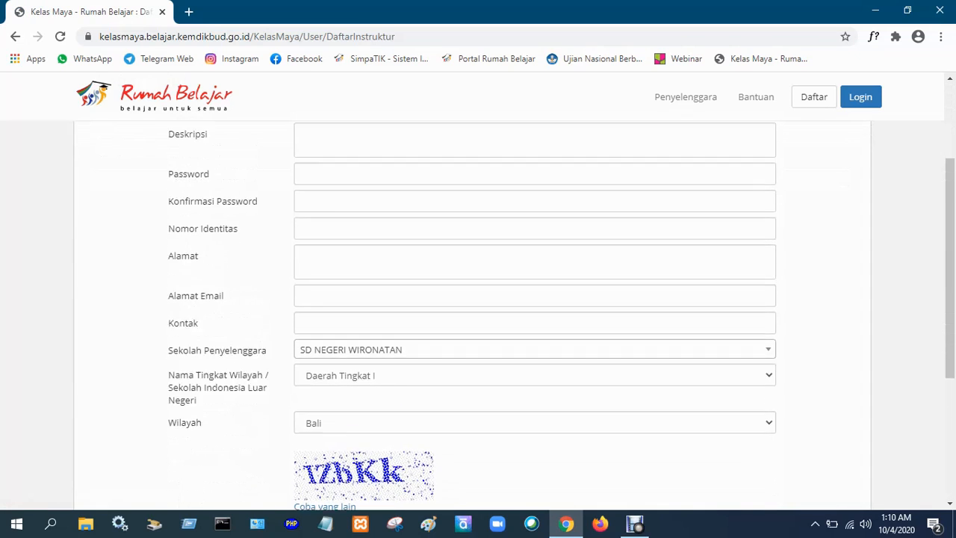
pyautogui.scroll(-1, 477, 299)
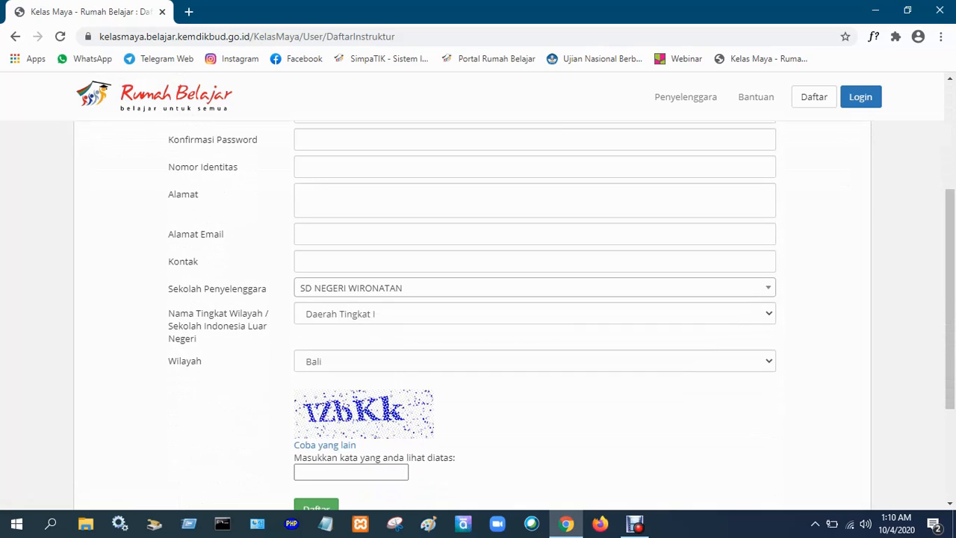
# Search the Sekolah Penyelenggara options for "smp negeri 3 pele" and choose SMP NEGERI 3 PELEPAT ILIR.
pyautogui.click(535, 287)
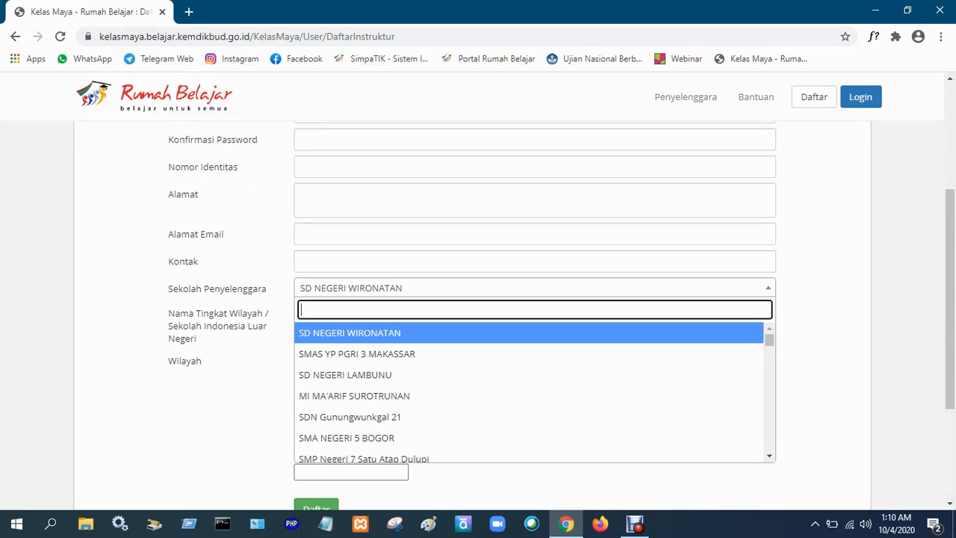
pyautogui.write('sm')
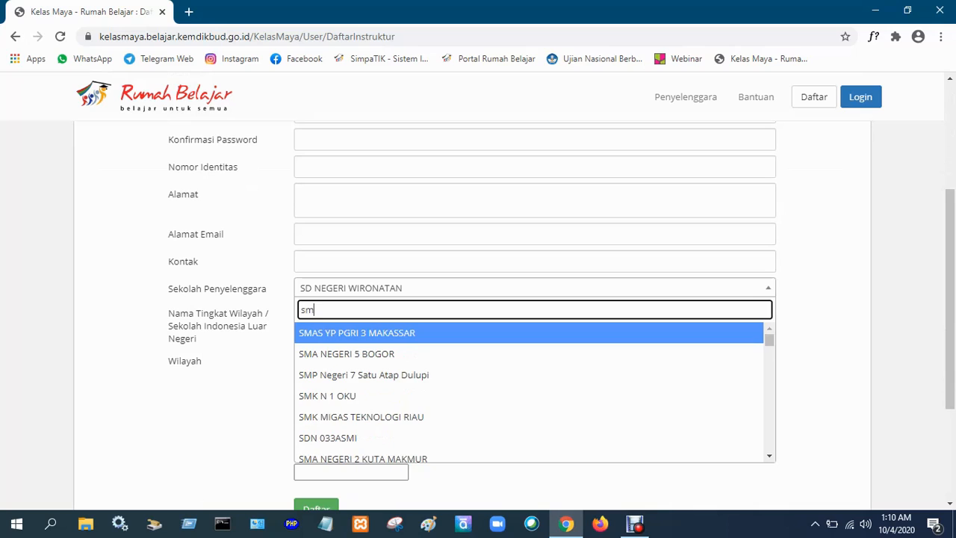
pyautogui.write('p')
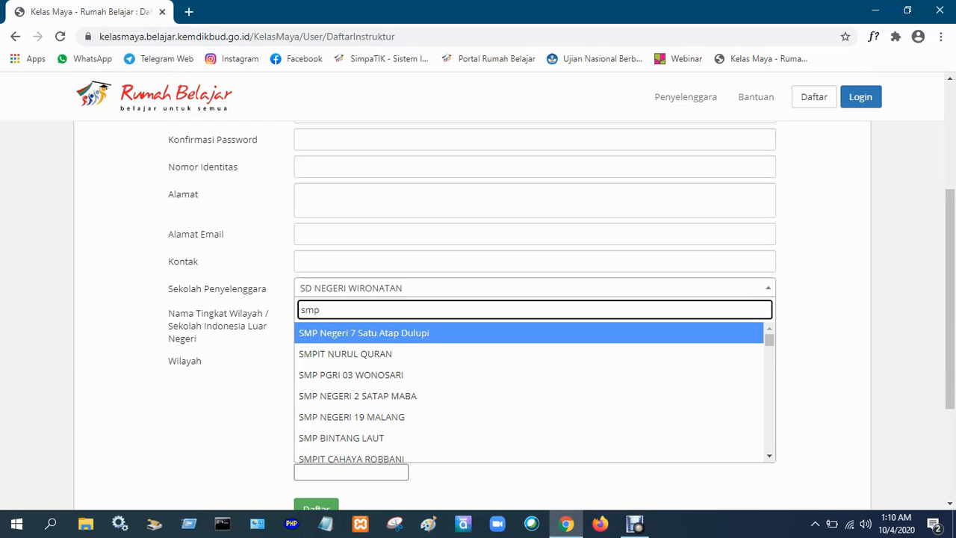
pyautogui.write(' negeri 3 ')
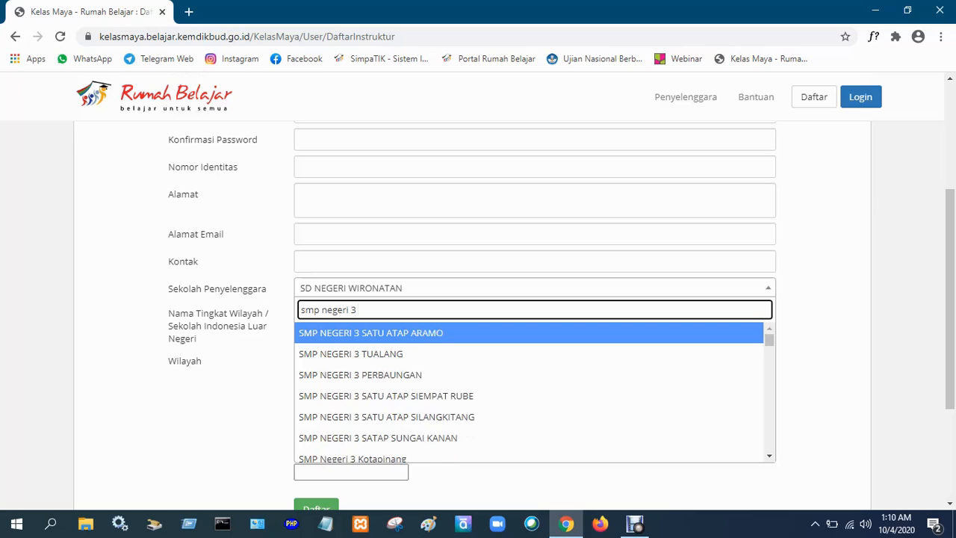
pyautogui.write('pele')
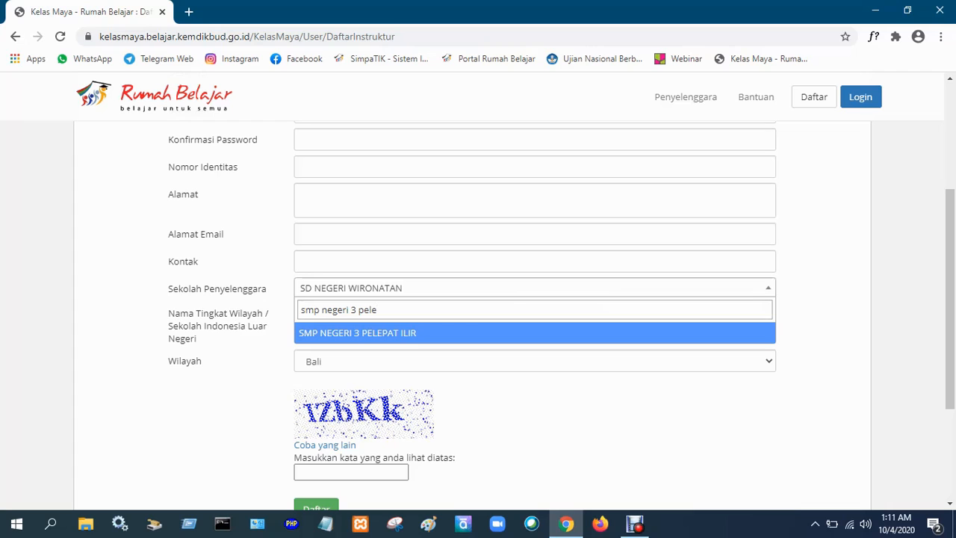
pyautogui.press('Return')
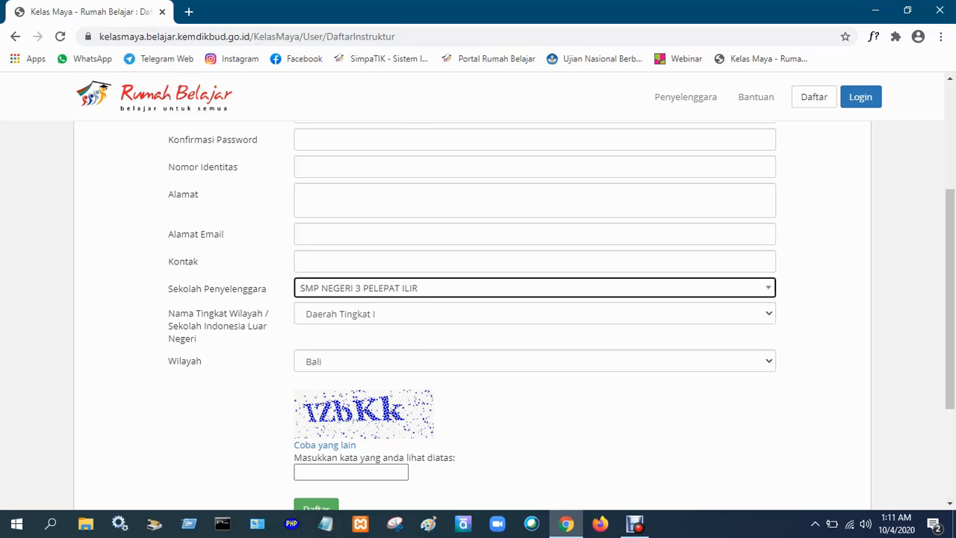
# Fill in the teacher's user ID, personal details, password and contact data, set Daerah Tingkat II and Kab. Bungo, enter the captcha and submit the registration.
pyautogui.scroll(1, 478, 313)
pyautogui.scroll(2, 478, 313)
pyautogui.scroll(-1, 478, 313)
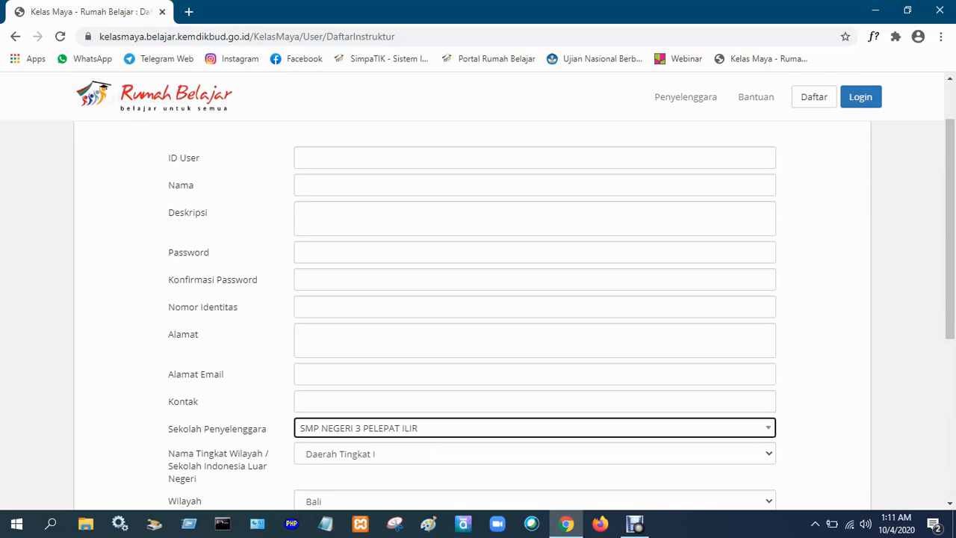
pyautogui.click(535, 157)
pyautogui.scroll(1, 478, 298)
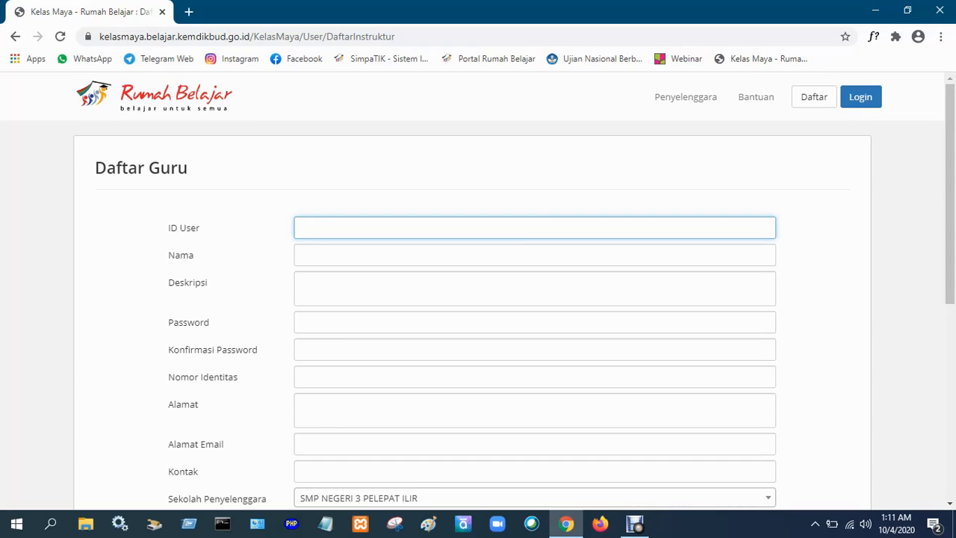
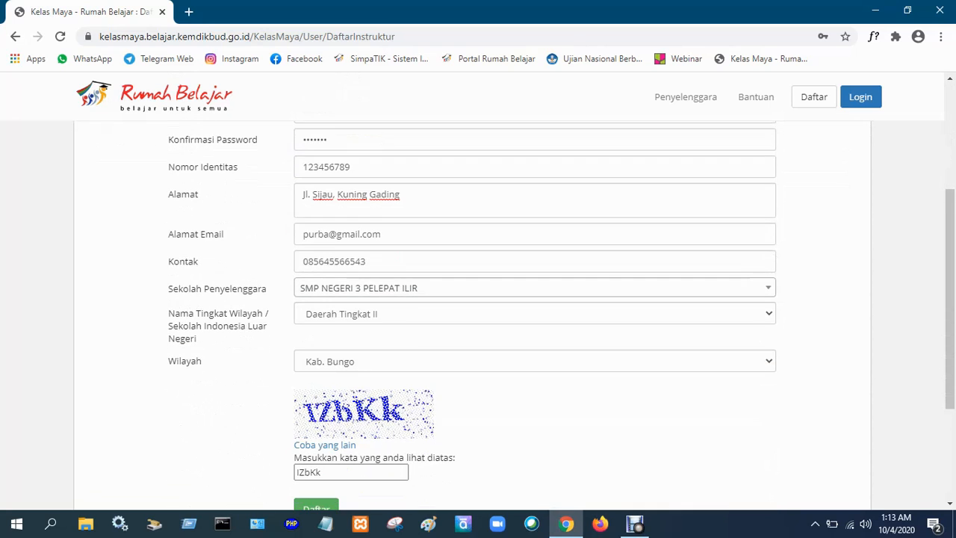
pyautogui.scroll(-2, 478, 299)
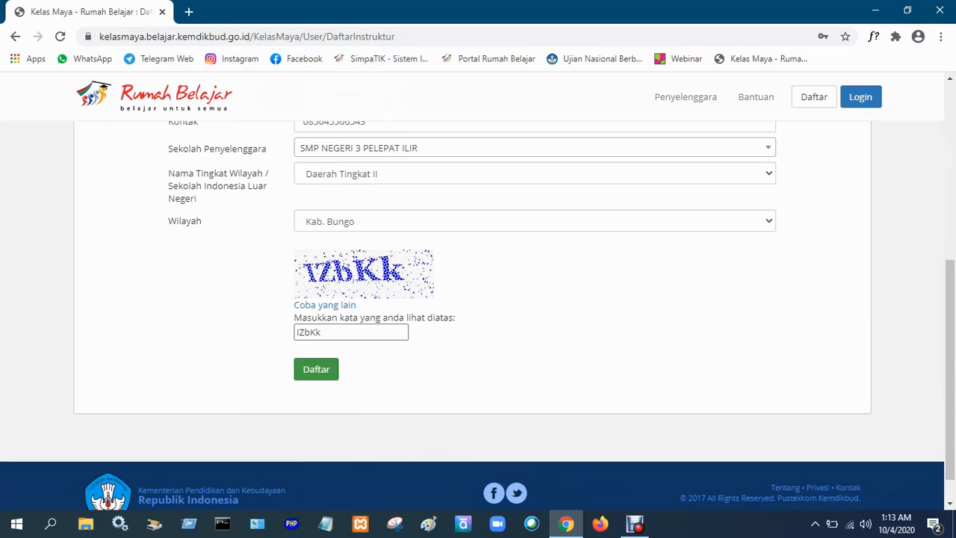
pyautogui.click(333, 369)
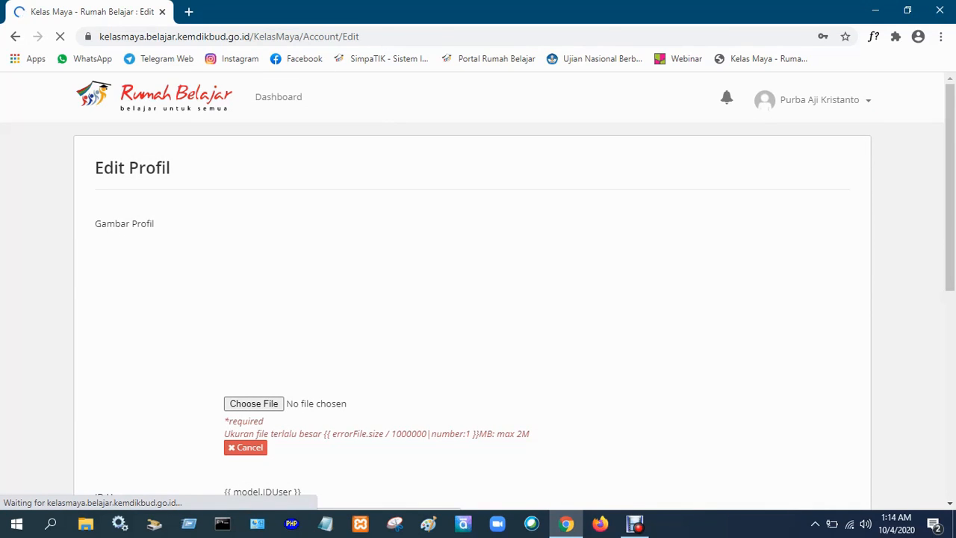
# Review the teacher's details and organising school on the Edit Profil page and save the profile.
pyautogui.press('Escape')
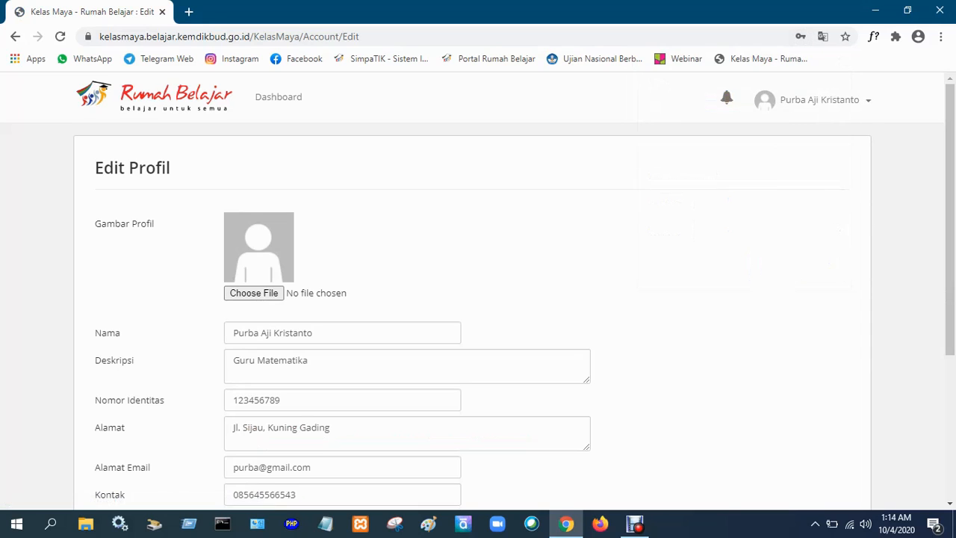
pyautogui.scroll(-2, 472, 313)
pyautogui.scroll(1, 472, 314)
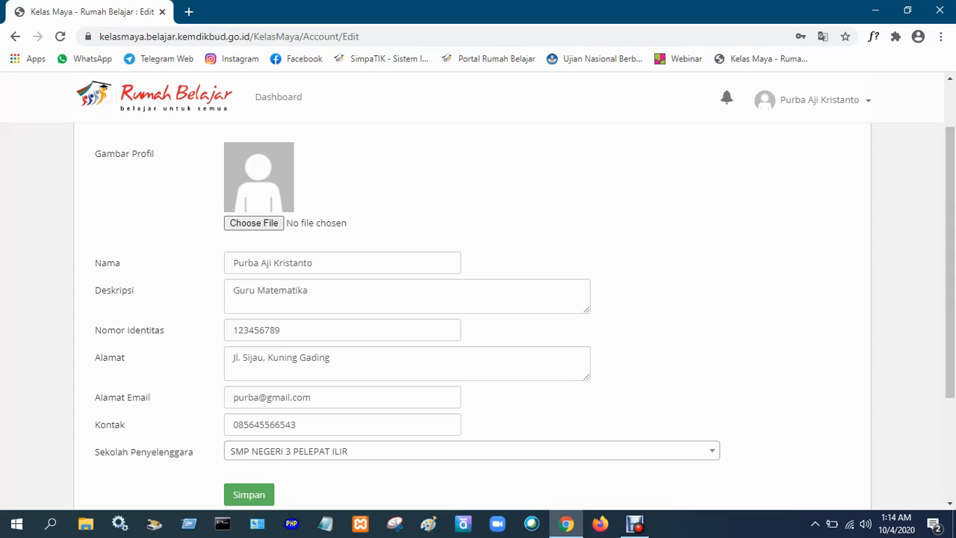
pyautogui.scroll(-1, 472, 313)
pyautogui.scroll(1, 472, 313)
pyautogui.scroll(-1, 472, 313)
pyautogui.scroll(1, 472, 313)
pyautogui.scroll(-1, 472, 314)
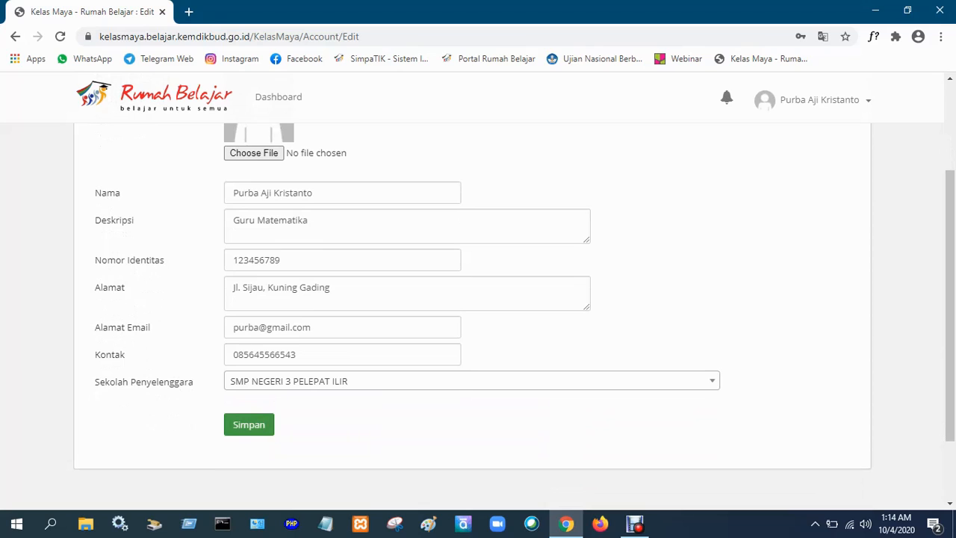
pyautogui.click(249, 424)
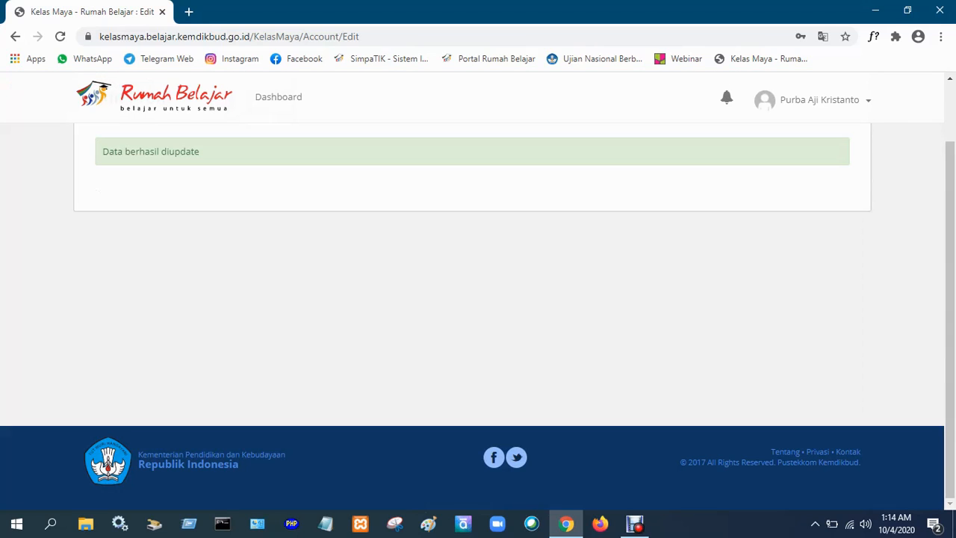
# Go to the dashboard's active class management (Kelola Kelas Aktif) and start adding a new class.
pyautogui.scroll(1, 472, 283)
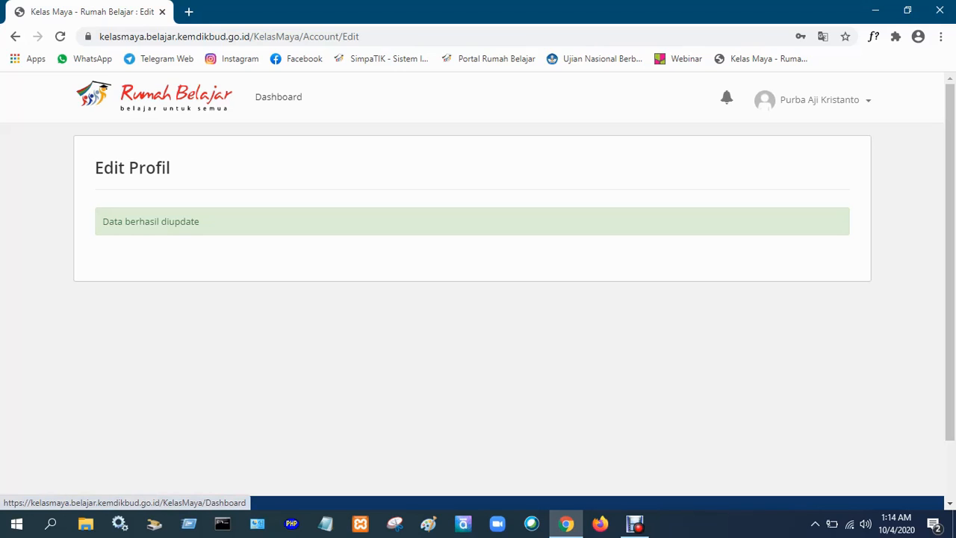
pyautogui.click(278, 96)
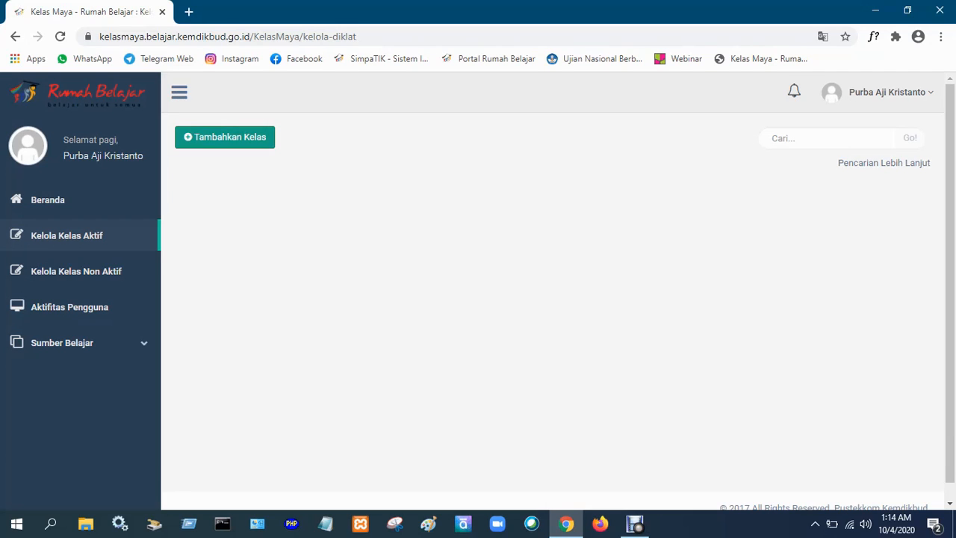
pyautogui.click(224, 136)
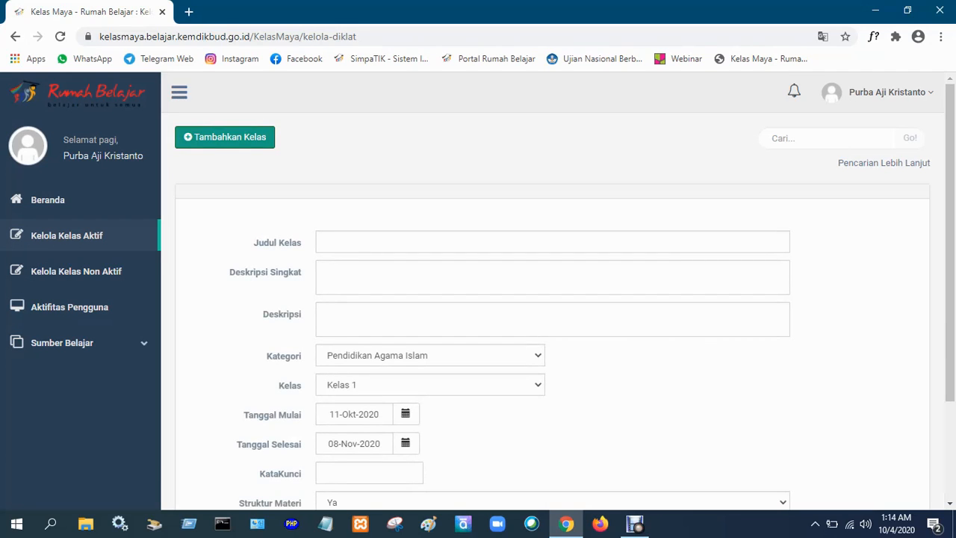
# Enter the class title, short description VII and description "Khusus kelas matematika", and set the category to Matematika and the grade to Kelas 7.
pyautogui.scroll(-2, 478, 291)
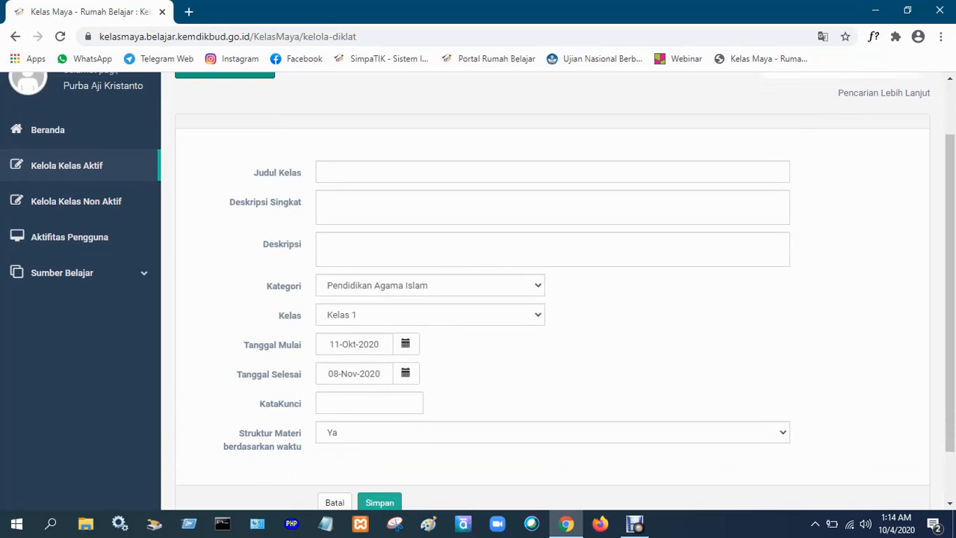
pyautogui.scroll(2, 478, 291)
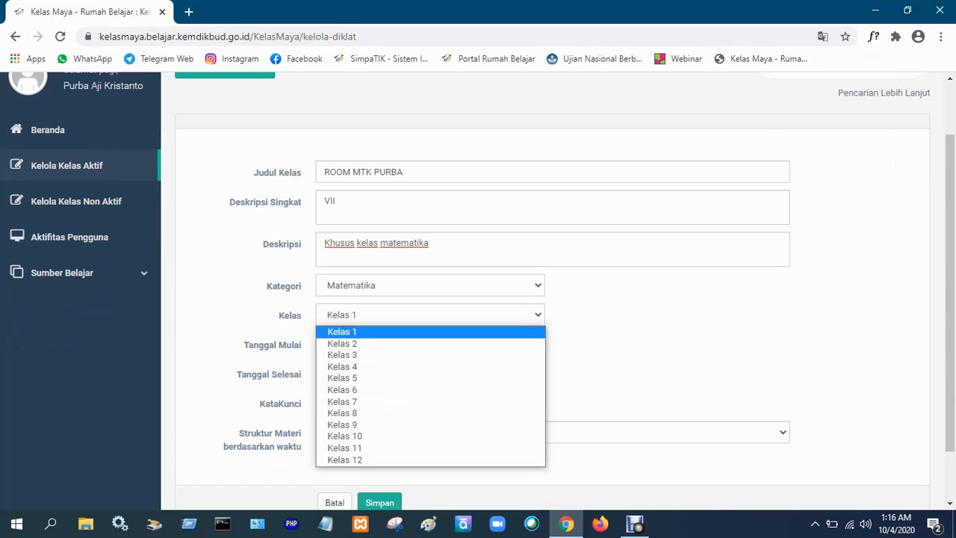
pyautogui.press('Down')
pyautogui.press('Down')
pyautogui.press('Down')
pyautogui.press('Down')
pyautogui.press('Down')
pyautogui.press('Down')
pyautogui.press('Return')
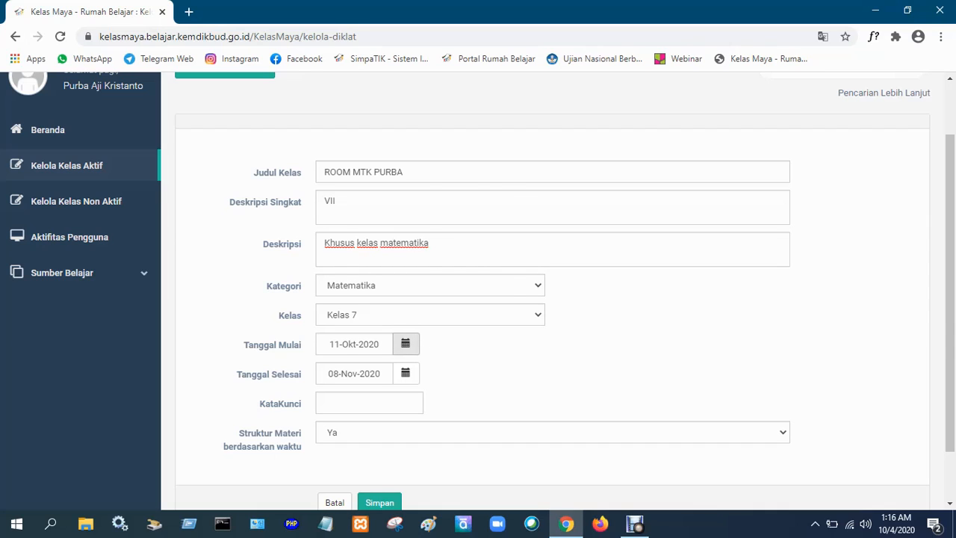
# Set the class start date (Tanggal Mulai) to 04-Okt-2020 and its end date (Tanggal Selesai) to 31-Des-2040.
pyautogui.click(405, 344)
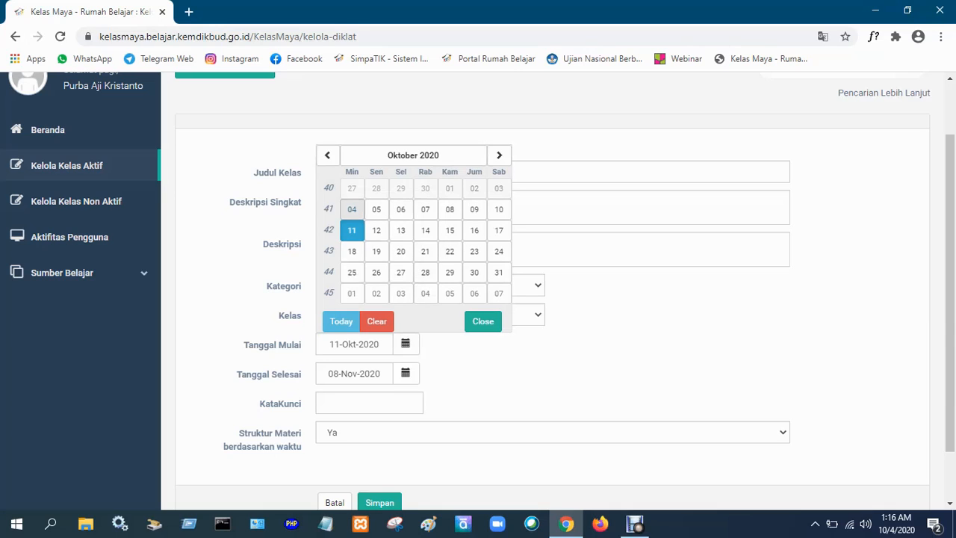
pyautogui.click(352, 209)
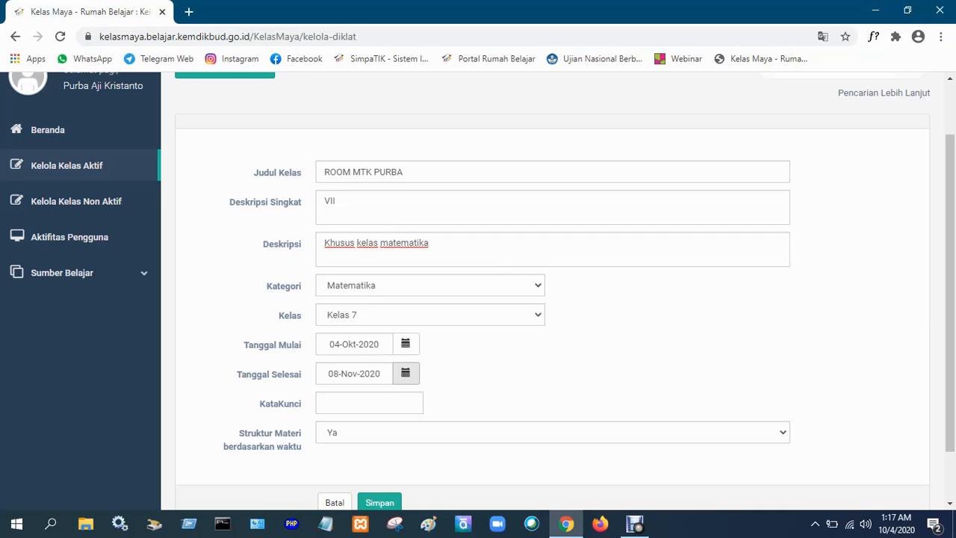
pyautogui.click(405, 374)
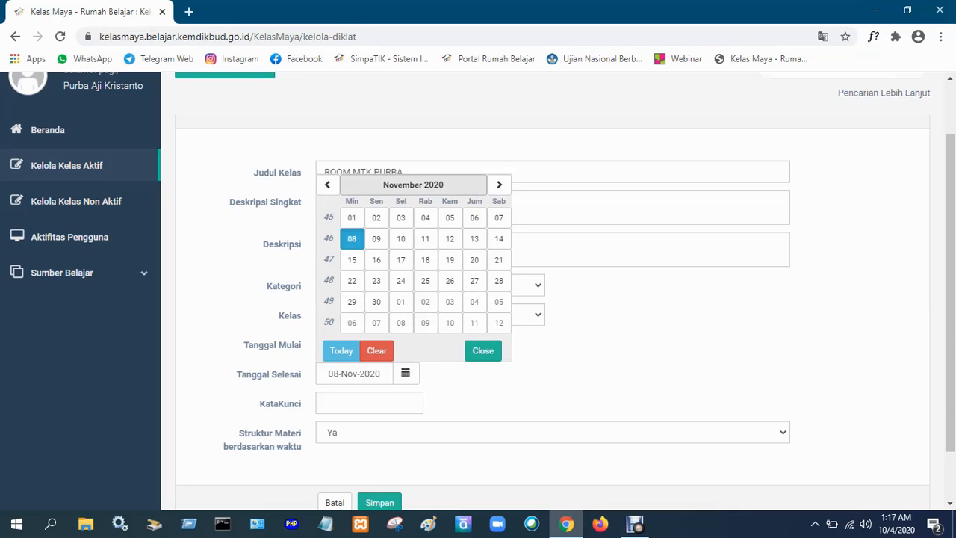
pyautogui.click(413, 184)
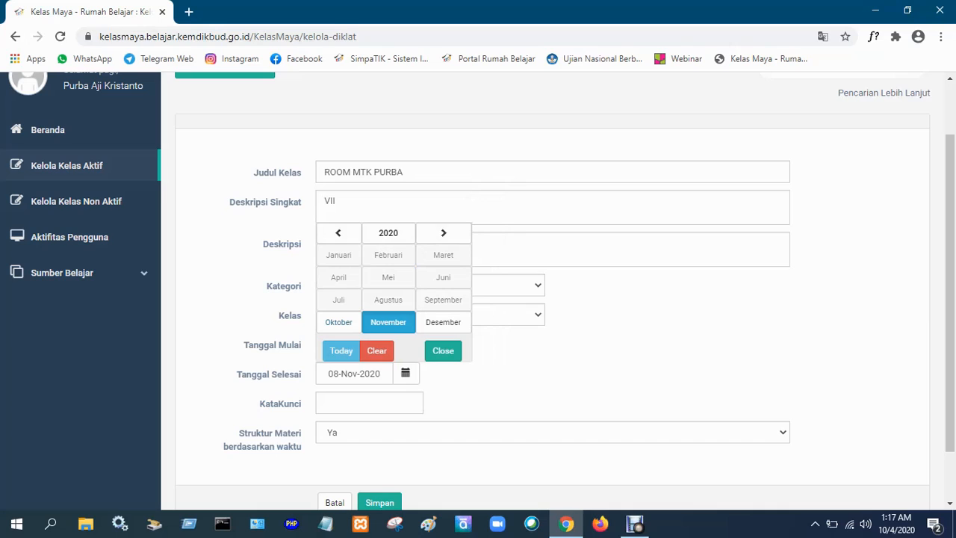
pyautogui.click(443, 233)
pyautogui.click(443, 232)
pyautogui.click(442, 232)
pyautogui.click(443, 232)
pyautogui.click(443, 233)
pyautogui.click(443, 232)
pyautogui.click(442, 232)
pyautogui.click(443, 232)
pyautogui.click(443, 232)
pyautogui.click(443, 232)
pyautogui.click(443, 232)
pyautogui.click(443, 232)
pyautogui.click(443, 233)
pyautogui.click(443, 232)
pyautogui.click(443, 232)
pyautogui.click(442, 232)
pyautogui.click(443, 232)
pyautogui.click(442, 233)
pyautogui.click(443, 232)
pyautogui.click(442, 232)
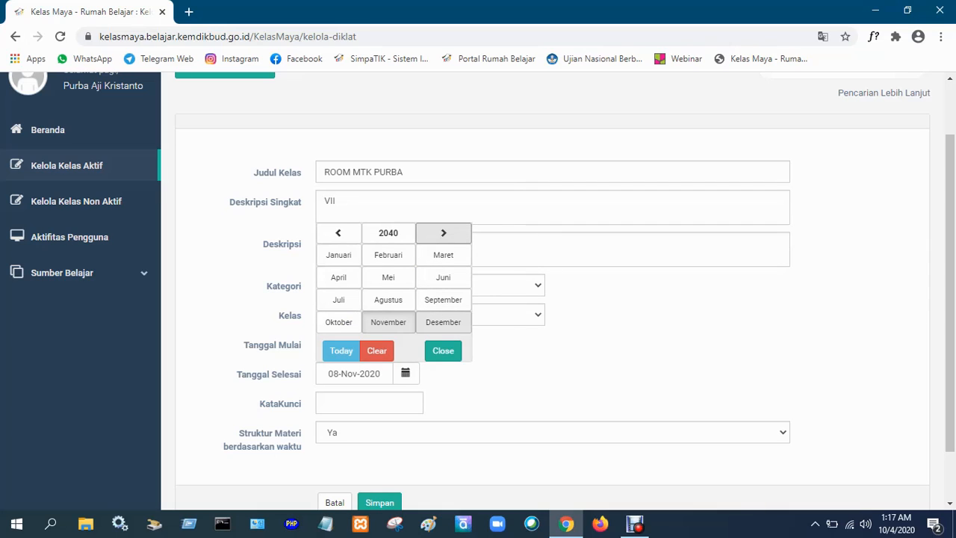
pyautogui.click(443, 322)
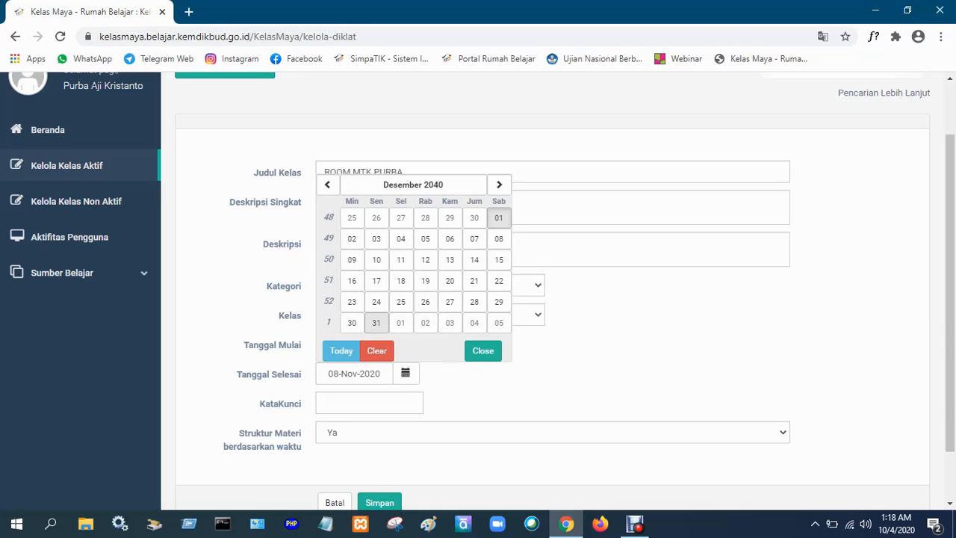
pyautogui.click(376, 322)
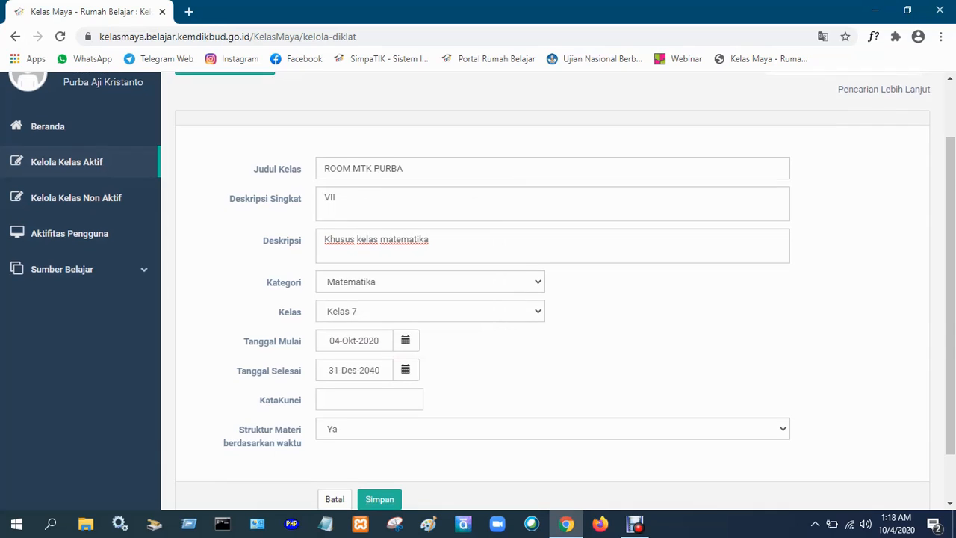
# Check the completed class form, leaving KataKunci empty and Struktur Materi berdasarkan waktu on Ya, and save the new class.
pyautogui.scroll(-2, 552, 299)
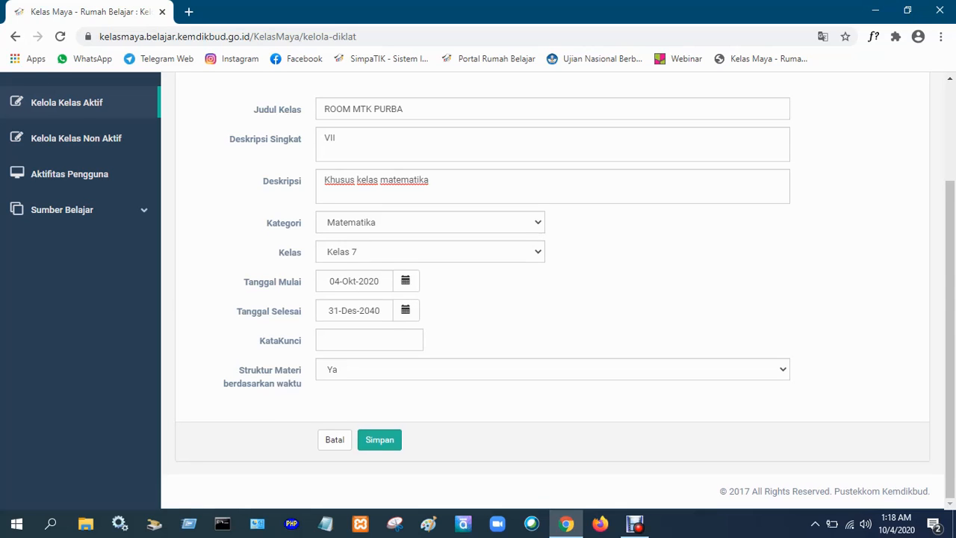
pyautogui.scroll(3, 553, 291)
pyautogui.scroll(-3, 552, 291)
pyautogui.scroll(2, 552, 291)
pyautogui.scroll(-2, 553, 292)
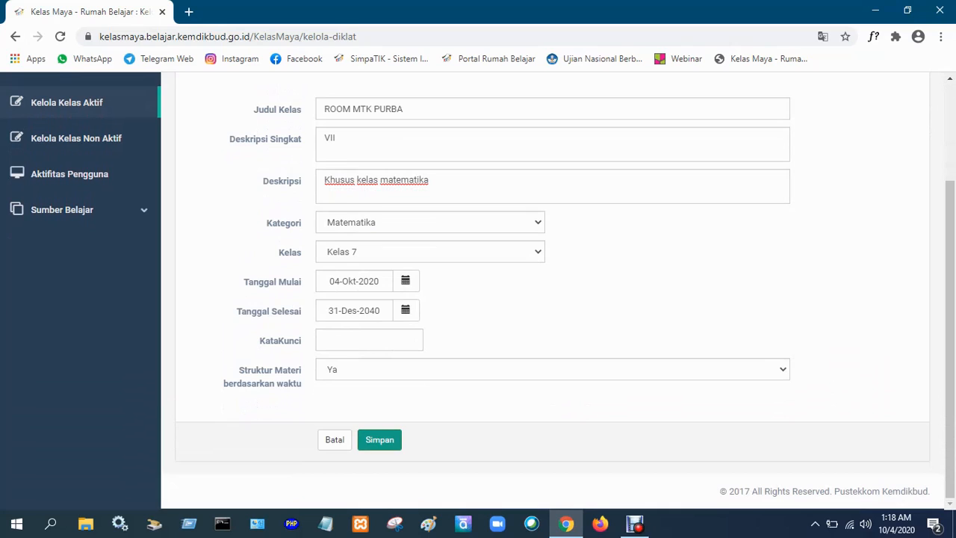
pyautogui.click(380, 439)
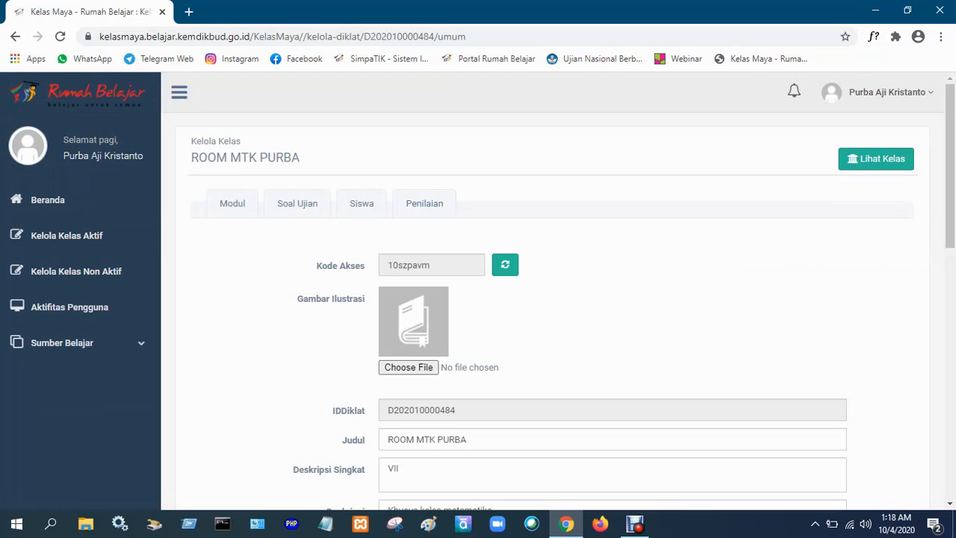
# Set the class's final exam weight (Nilai Ujian Akhir) to 100% and the minimum passing score (Nilai Minimum Kelulusan) to 72.
pyautogui.scroll(-4, 553, 299)
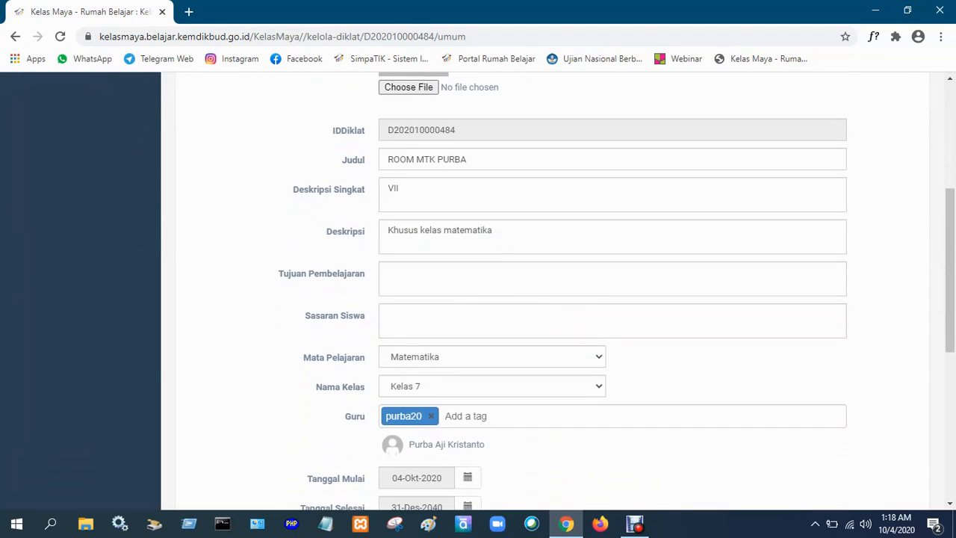
pyautogui.scroll(-1, 553, 299)
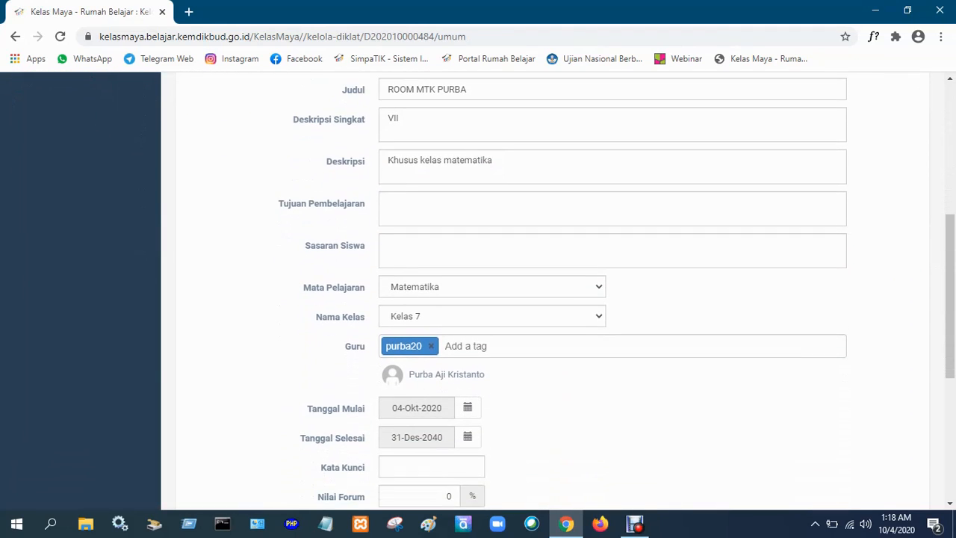
pyautogui.scroll(-1, 552, 299)
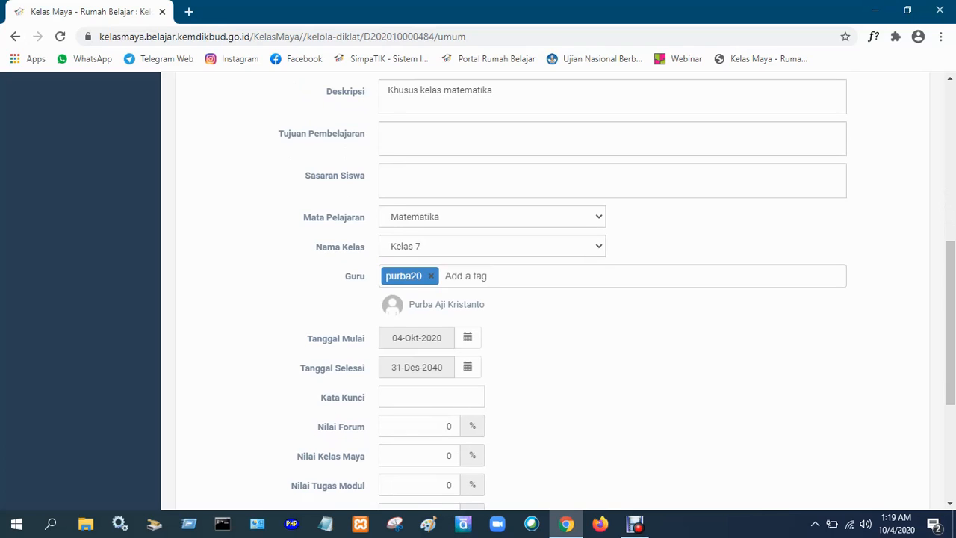
pyautogui.scroll(-1, 553, 291)
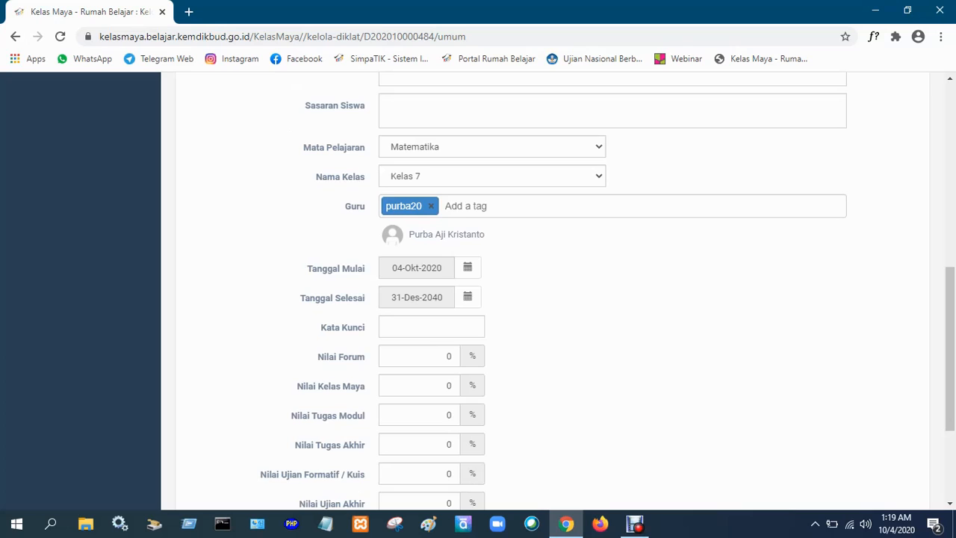
pyautogui.scroll(-1, 477, 291)
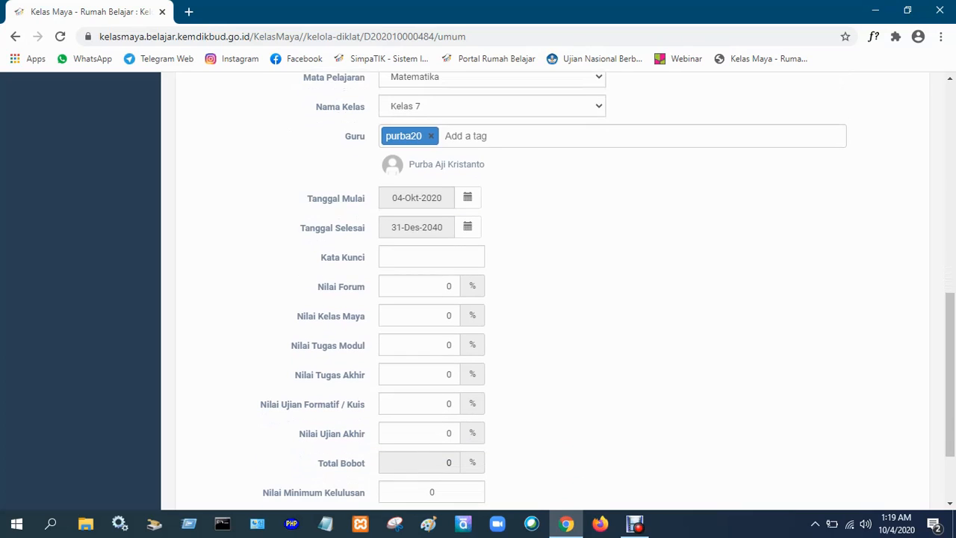
pyautogui.scroll(-1, 478, 292)
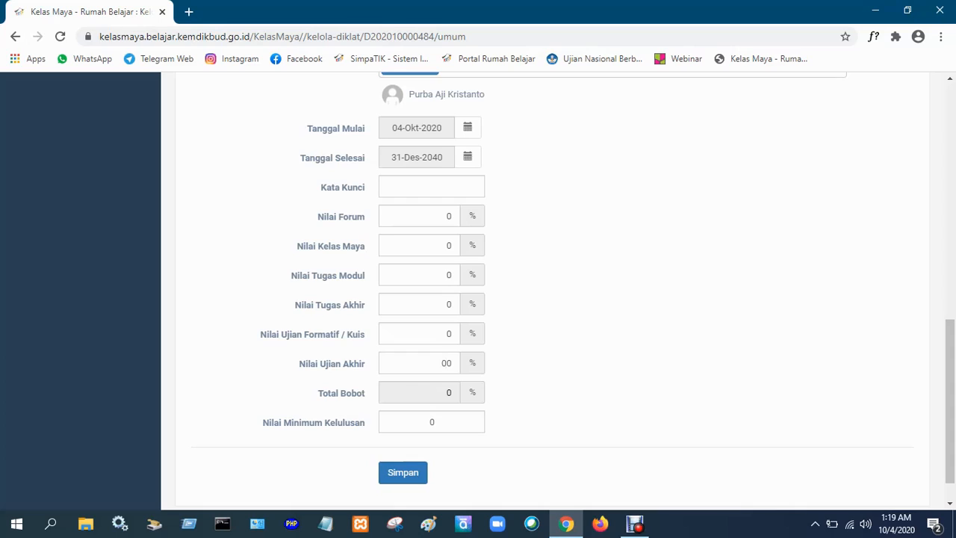
pyautogui.write('1')
pyautogui.doubleClick(432, 422)
pyautogui.write('72')
# Copy the class access code (Kode Akses) and paste it into an empty Notepad document, then minimize Notepad.
pyautogui.scroll(5, 553, 291)
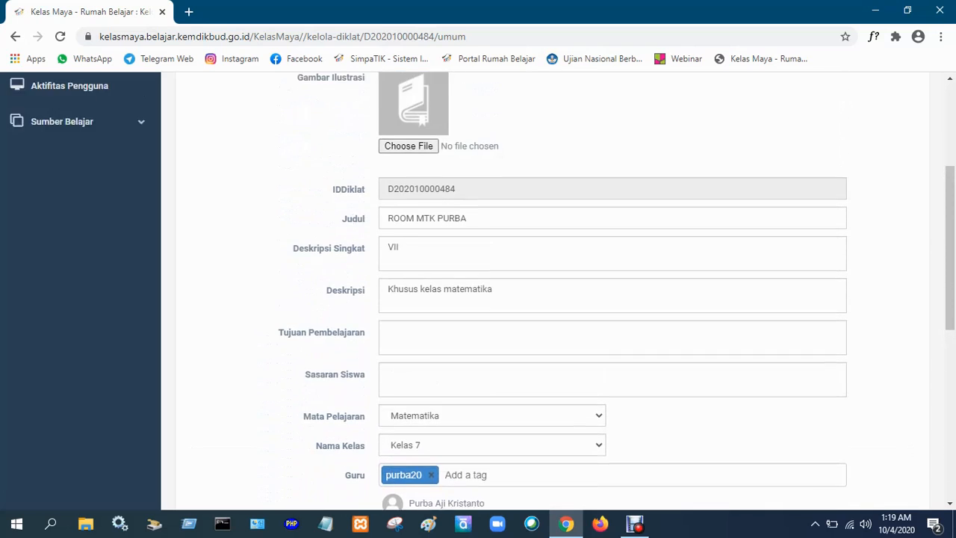
pyautogui.scroll(3, 552, 291)
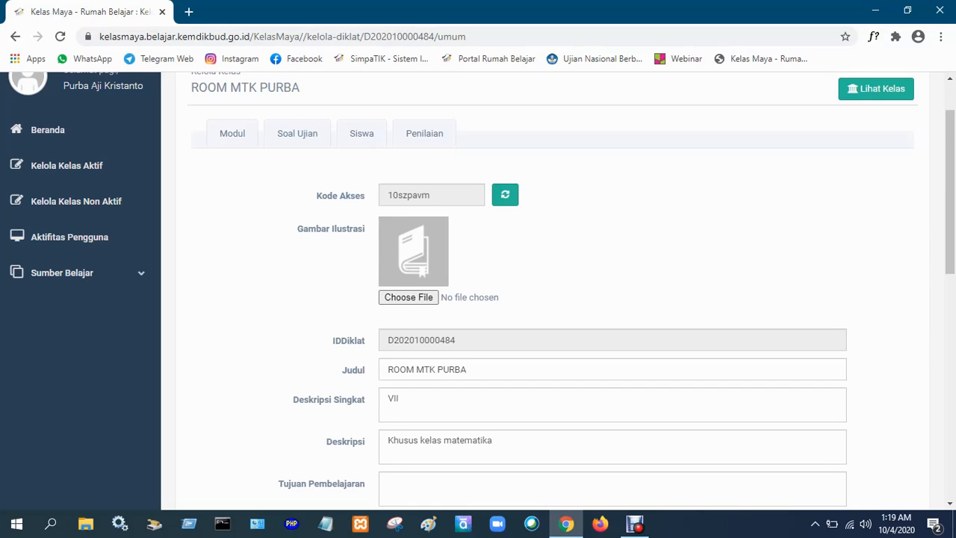
pyautogui.scroll(-4, 556, 291)
pyautogui.scroll(4, 557, 292)
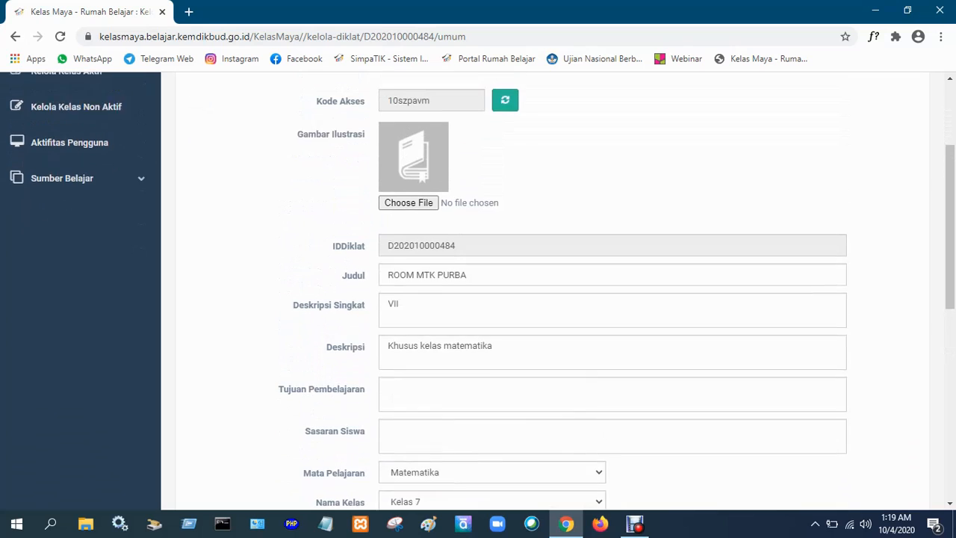
pyautogui.doubleClick(408, 195)
pyautogui.rightClick(408, 196)
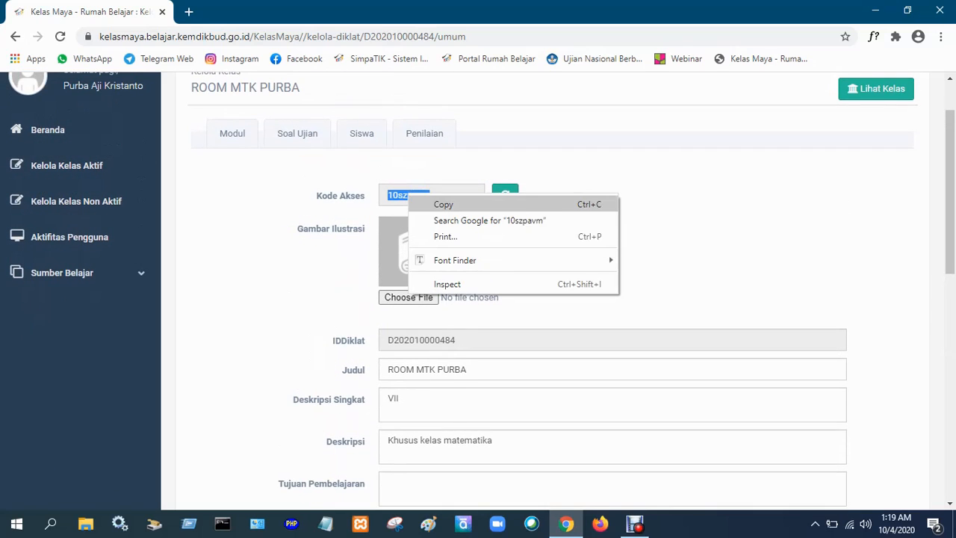
pyautogui.click(444, 204)
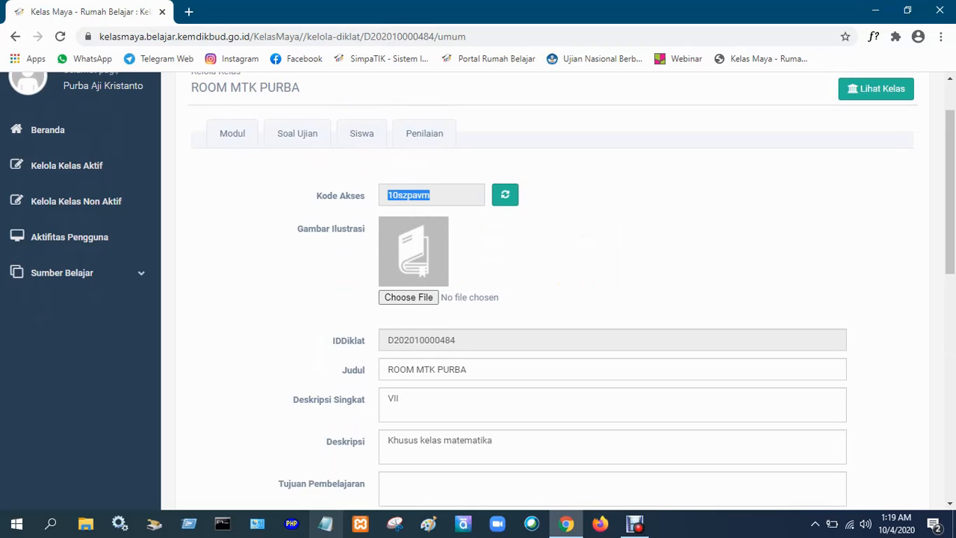
pyautogui.click(326, 523)
pyautogui.rightClick(371, 173)
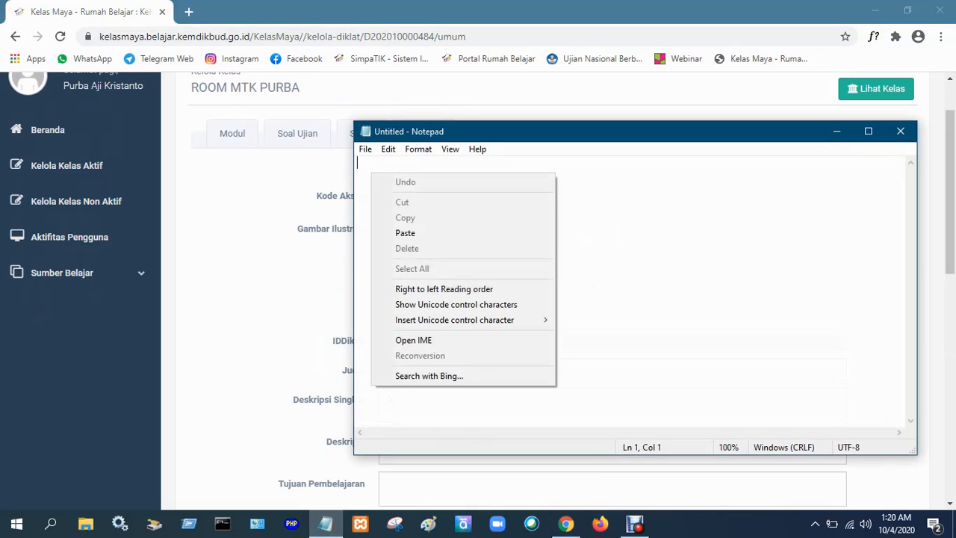
pyautogui.click(404, 233)
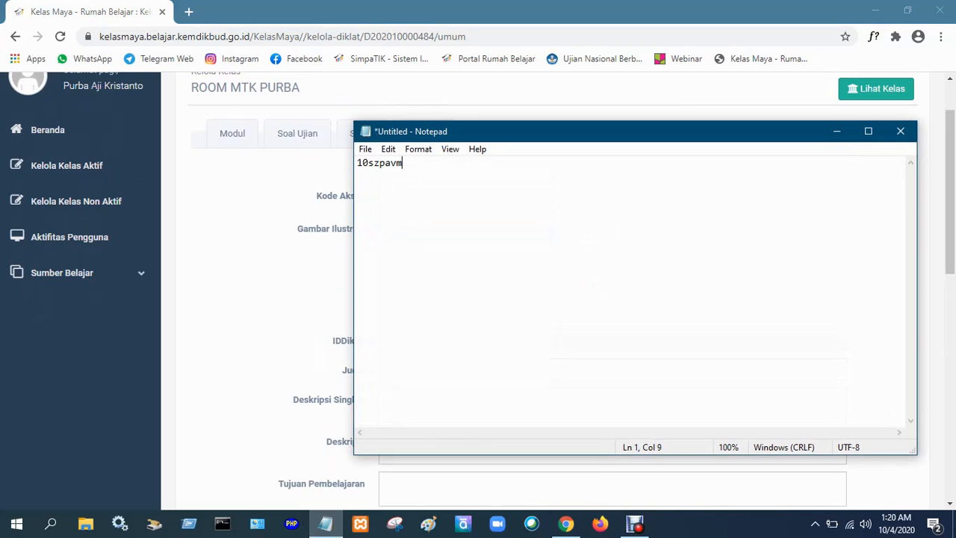
pyautogui.click(836, 131)
# Save the class's general settings with the entered grade weights and passing score.
pyautogui.scroll(-6, 523, 299)
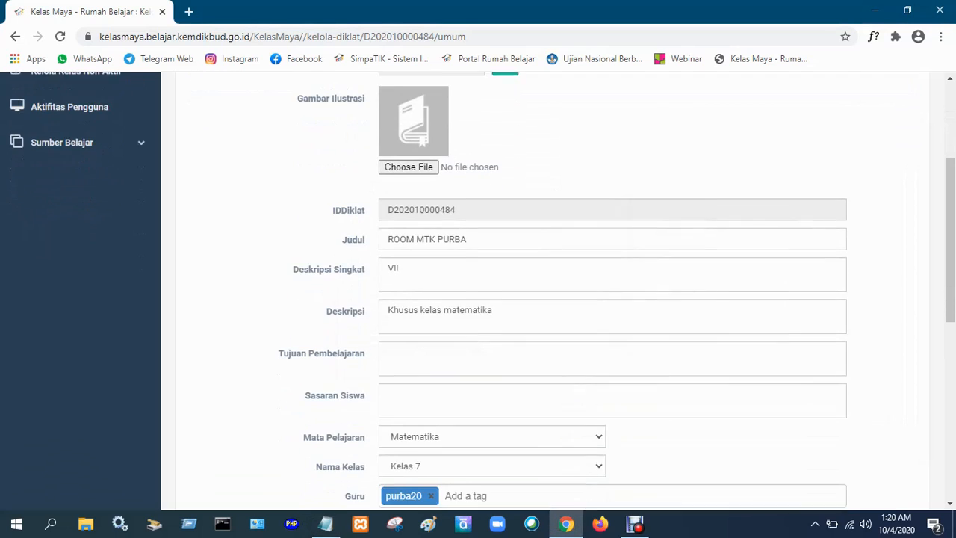
pyautogui.scroll(-4, 523, 299)
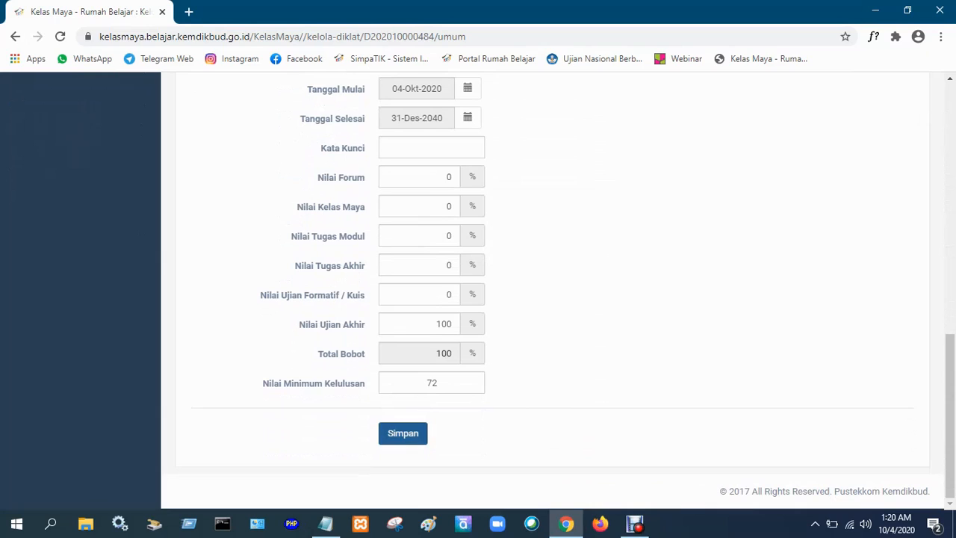
pyautogui.click(403, 433)
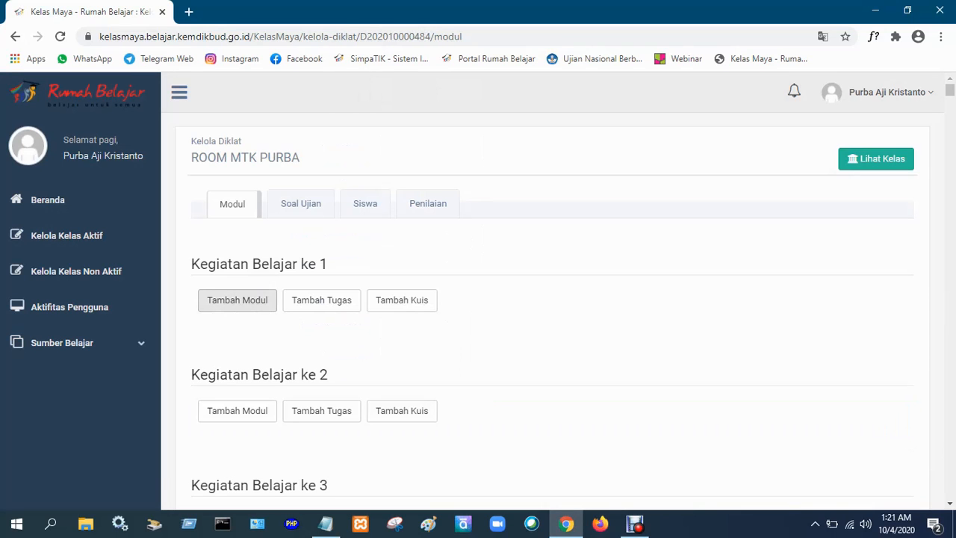
# Add a module to Kegiatan Belajar ke 1 with the name "Persamaan Kuadrat" and a duration (Durasi Jam) of 6.
pyautogui.click(237, 300)
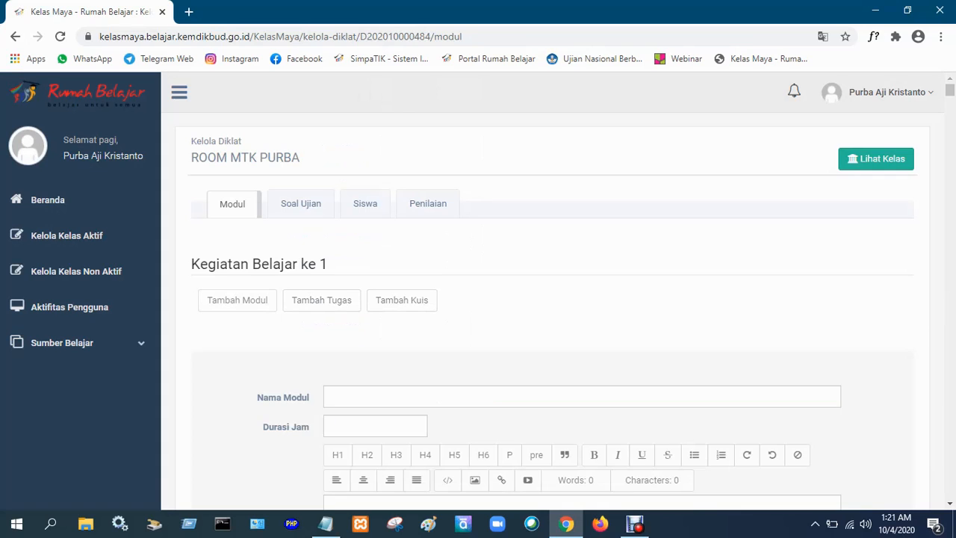
pyautogui.scroll(-1, 552, 298)
pyautogui.scroll(-1, 552, 299)
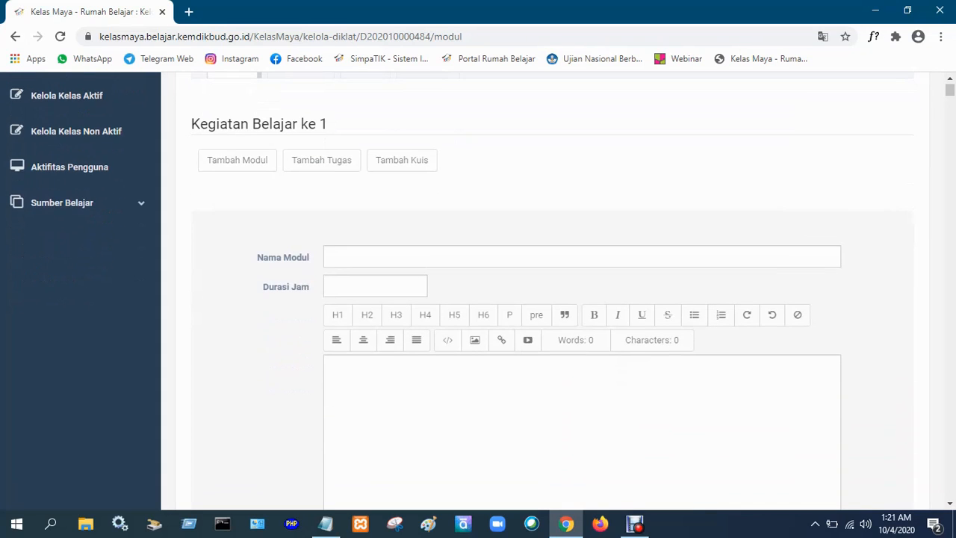
pyautogui.click(333, 256)
pyautogui.write('Persamaan Kuadrat')
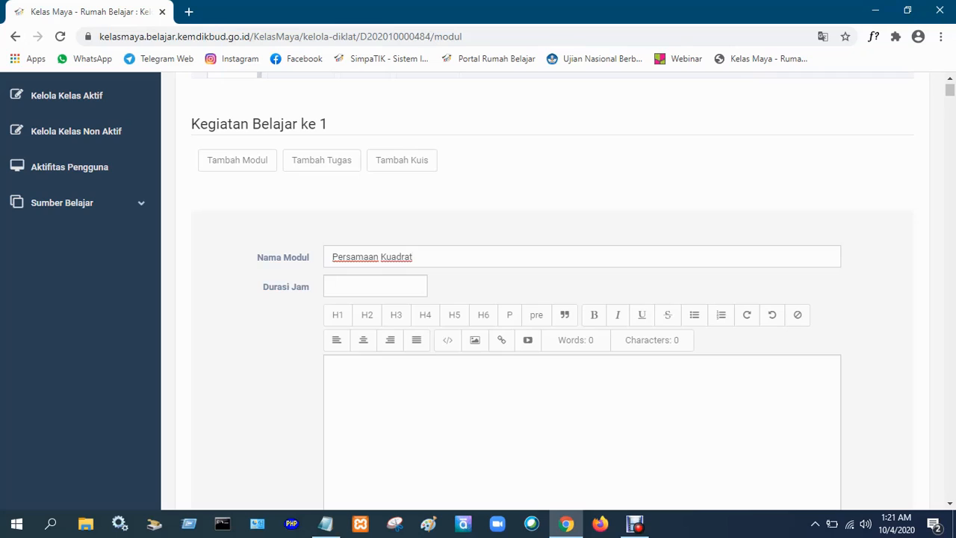
pyautogui.press('Tab')
pyautogui.write('6')
# Enter the module content "Silahkan dipelajari materi dalam buku tentang persamaan kuadrat" and review the module form.
pyautogui.scroll(-1, 553, 313)
pyautogui.click(333, 296)
pyautogui.scroll(-2, 553, 314)
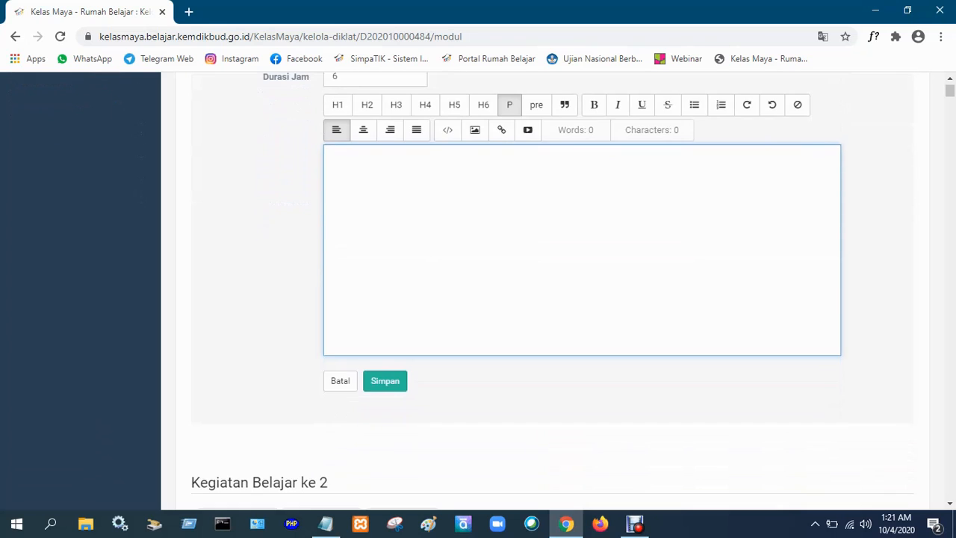
pyautogui.scroll(1, 552, 314)
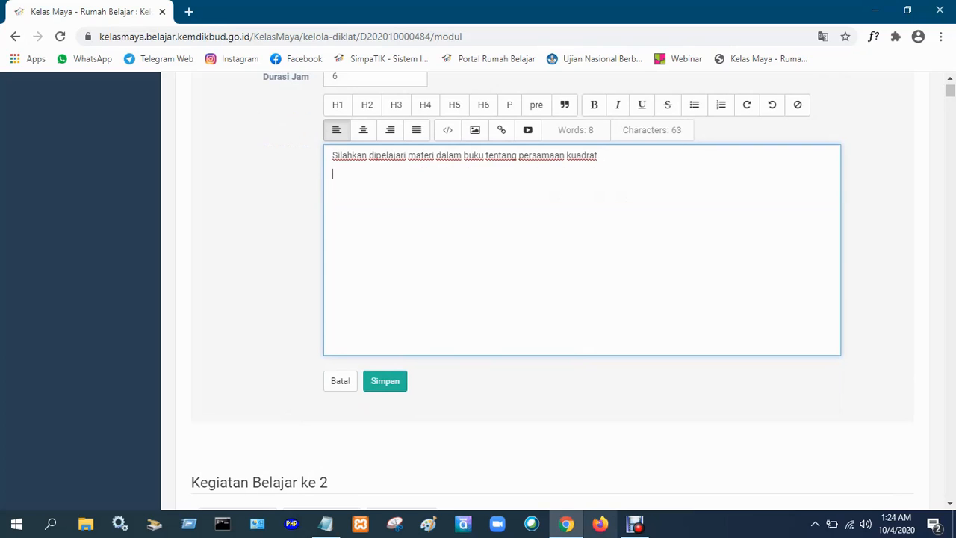
pyautogui.scroll(1, 583, 299)
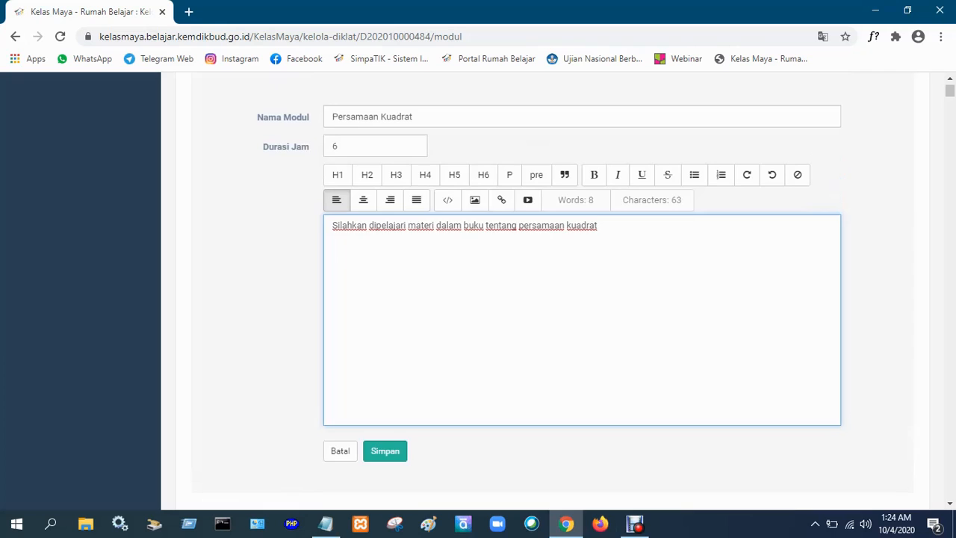
pyautogui.scroll(-1, 582, 299)
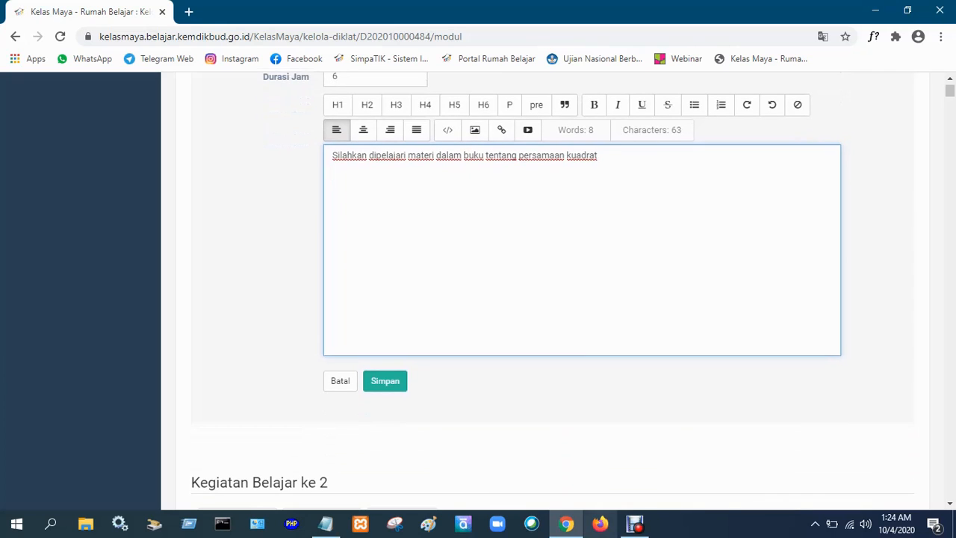
# Open YouTube in a new browser tab and search for "persamaan kuadrat".
pyautogui.hotkey('ctrl', 't')
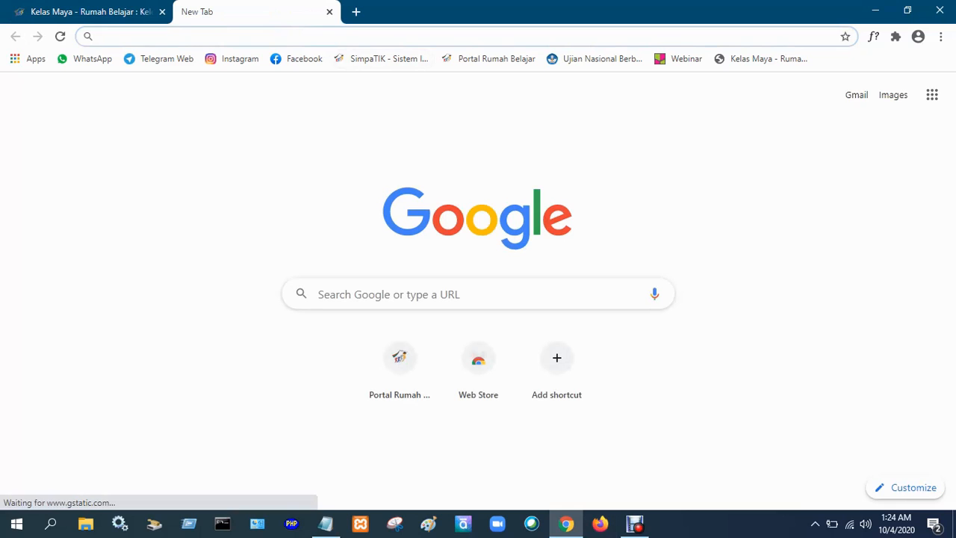
pyautogui.click(932, 94)
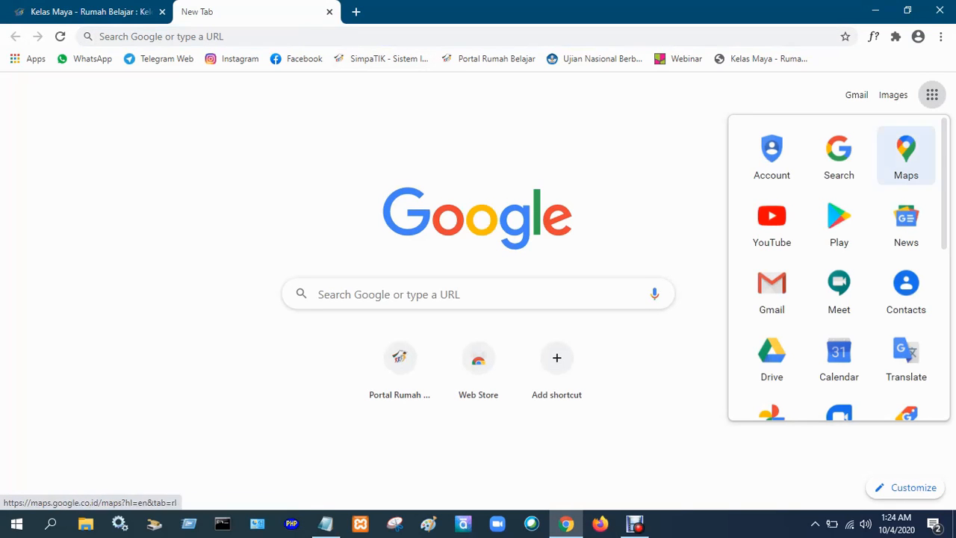
pyautogui.click(771, 222)
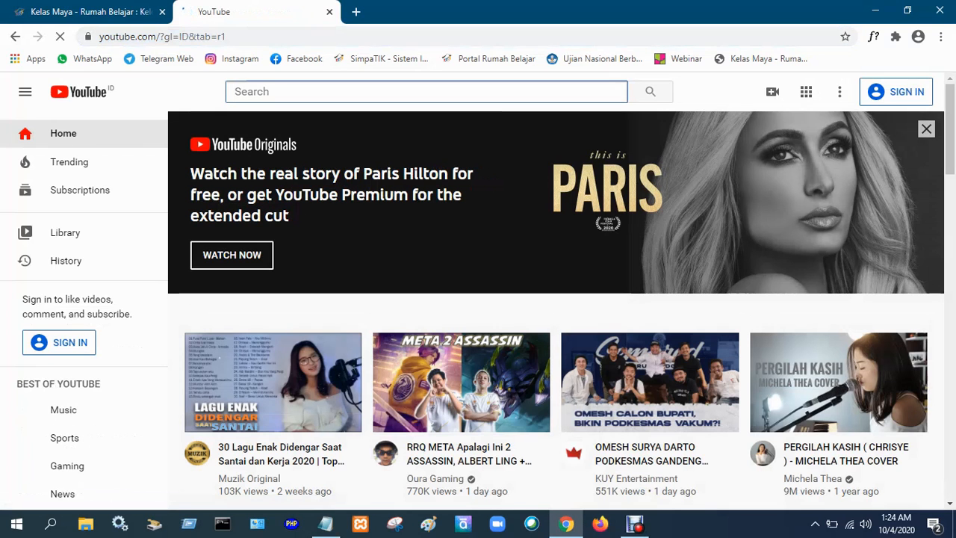
pyautogui.write('persama')
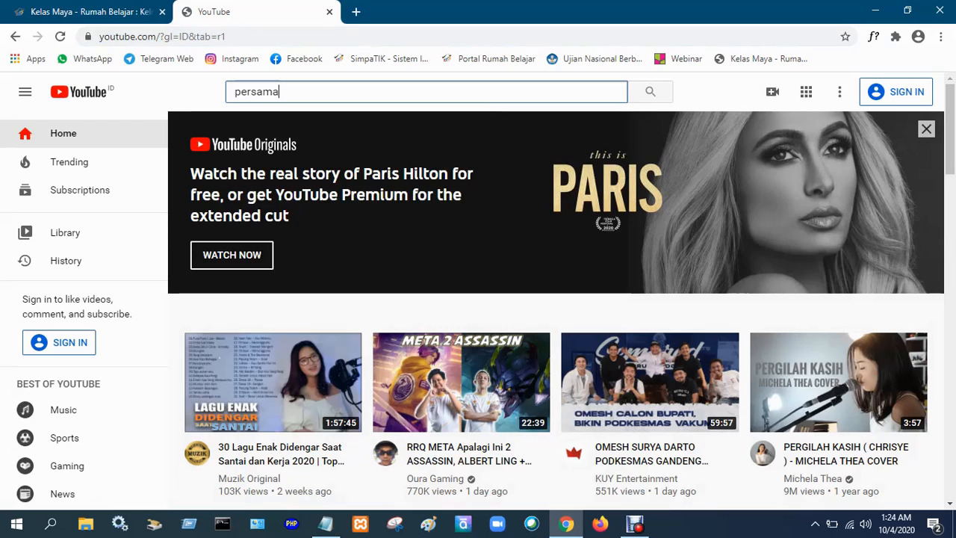
pyautogui.write('an ku')
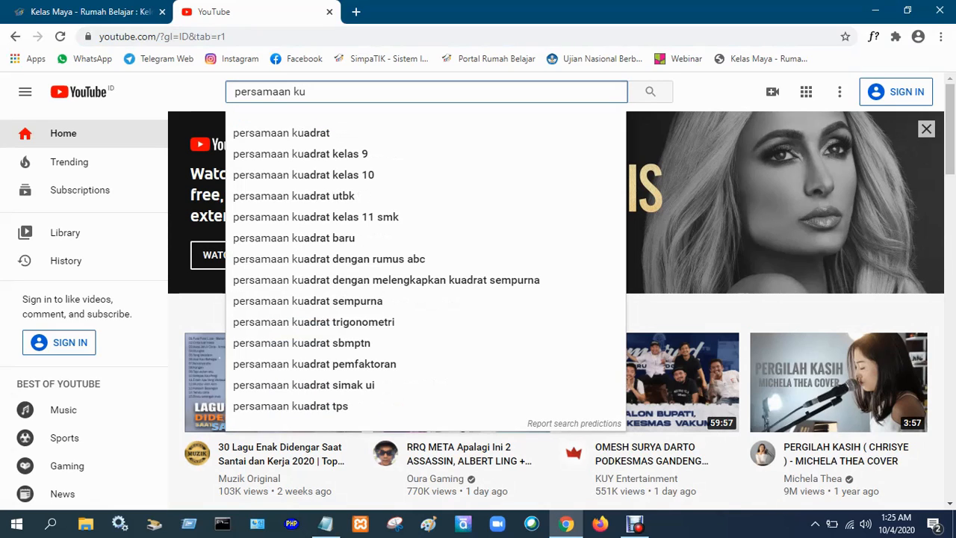
pyautogui.write('adrat')
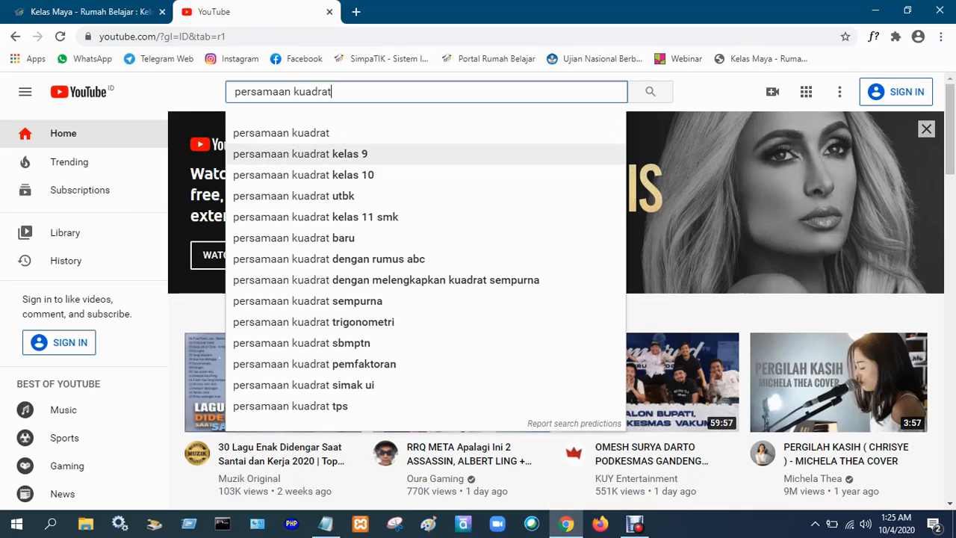
pyautogui.press('Return')
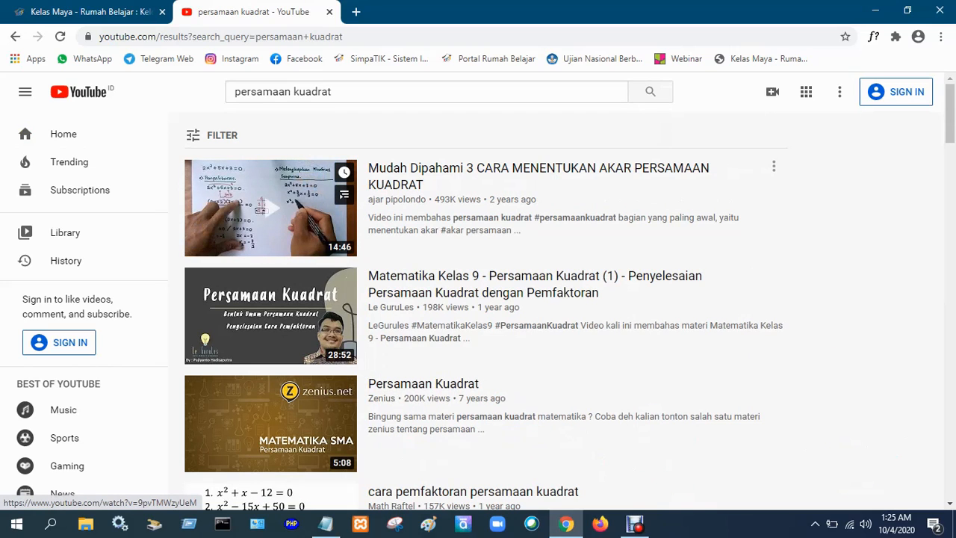
# Open the video "Mudah Dipahami 3 CARA MENENTUKAN AKAR PERSAMAAN KUADRAT" and look over its page.
pyautogui.click(343, 195)
pyautogui.click(340, 197)
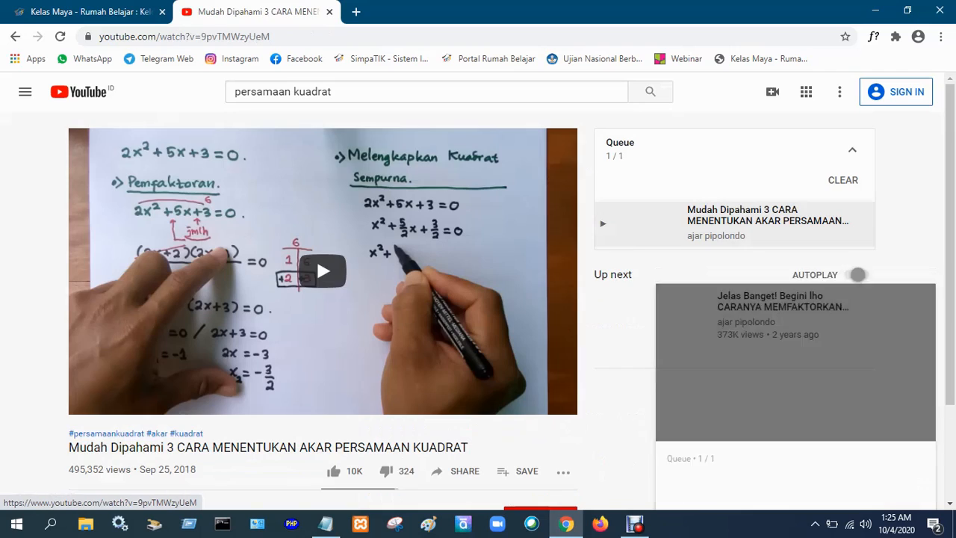
pyautogui.scroll(-2, 477, 298)
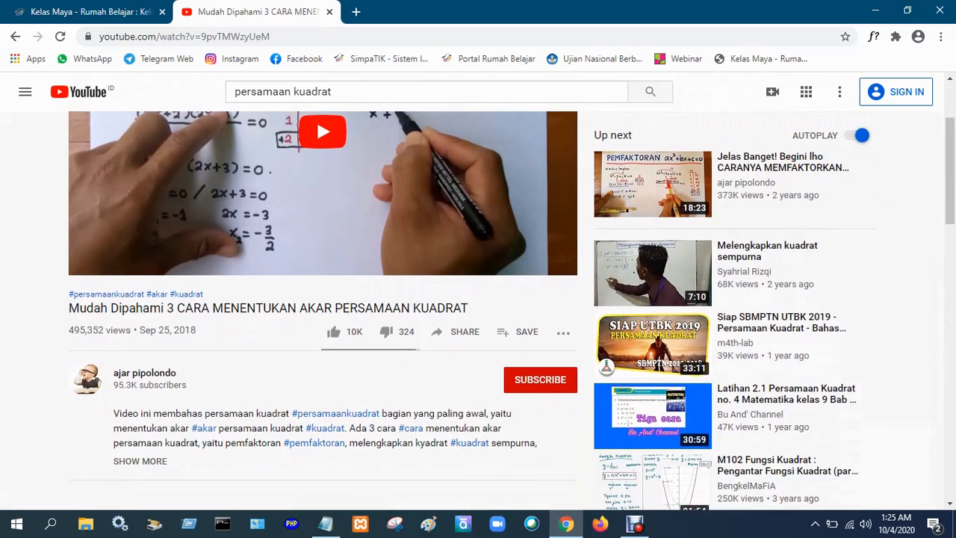
pyautogui.scroll(2, 478, 299)
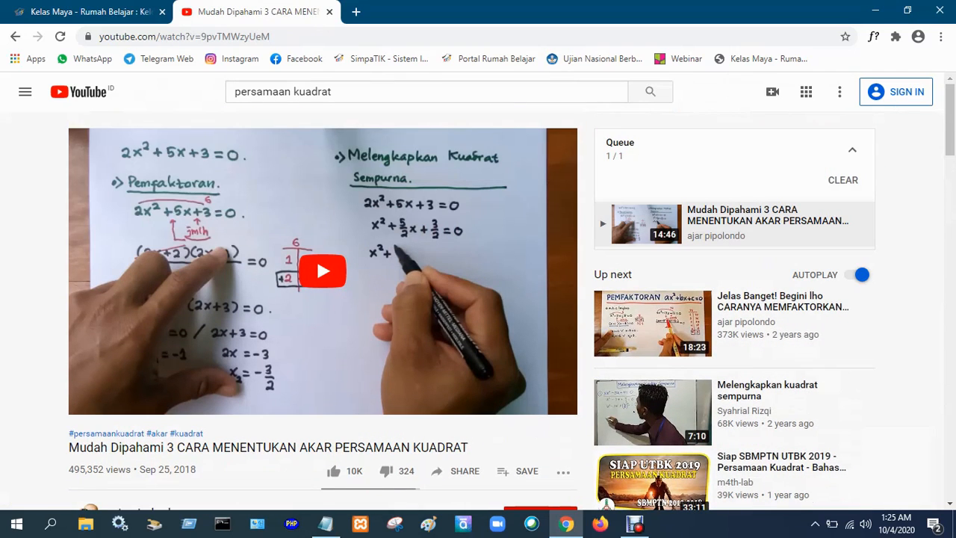
pyautogui.scroll(-3, 478, 299)
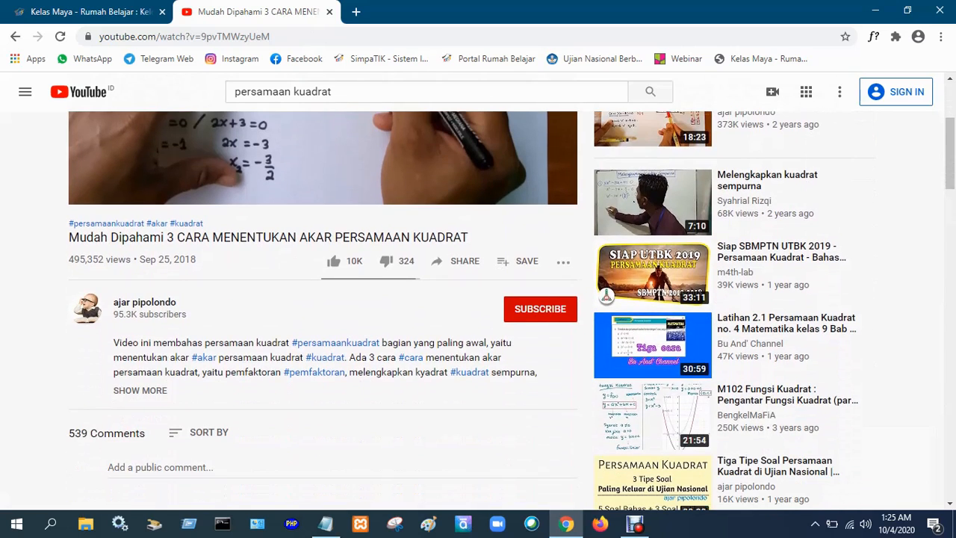
pyautogui.scroll(3, 478, 298)
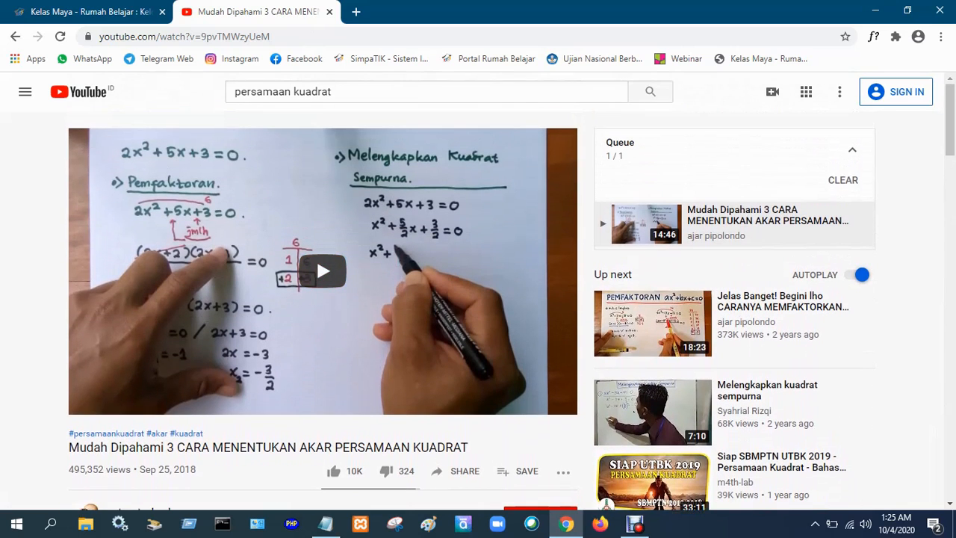
# Copy the web address of the open YouTube video and return to the Kelas Maya module form.
pyautogui.click(299, 36)
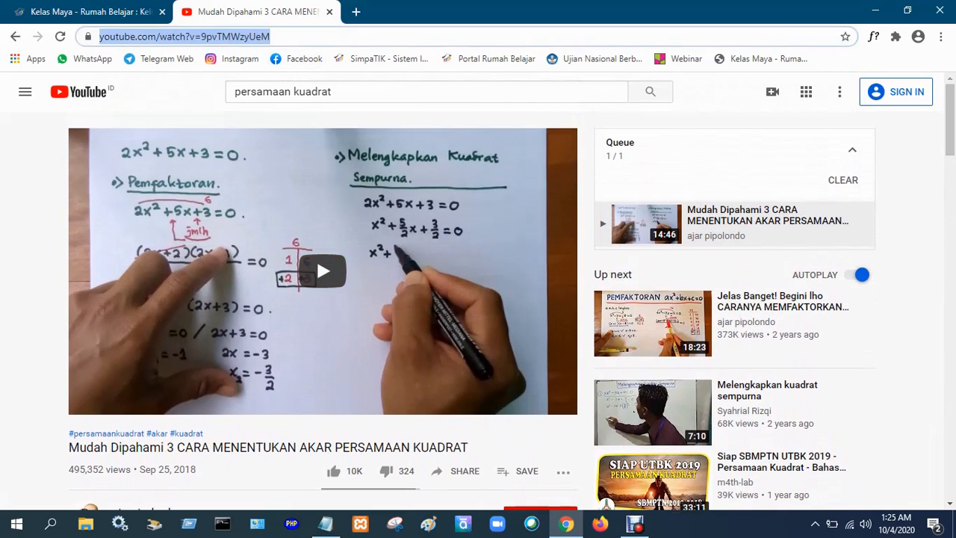
pyautogui.rightClick(246, 36)
pyautogui.click(271, 115)
pyautogui.hotkey('ctrl', 'Tab')
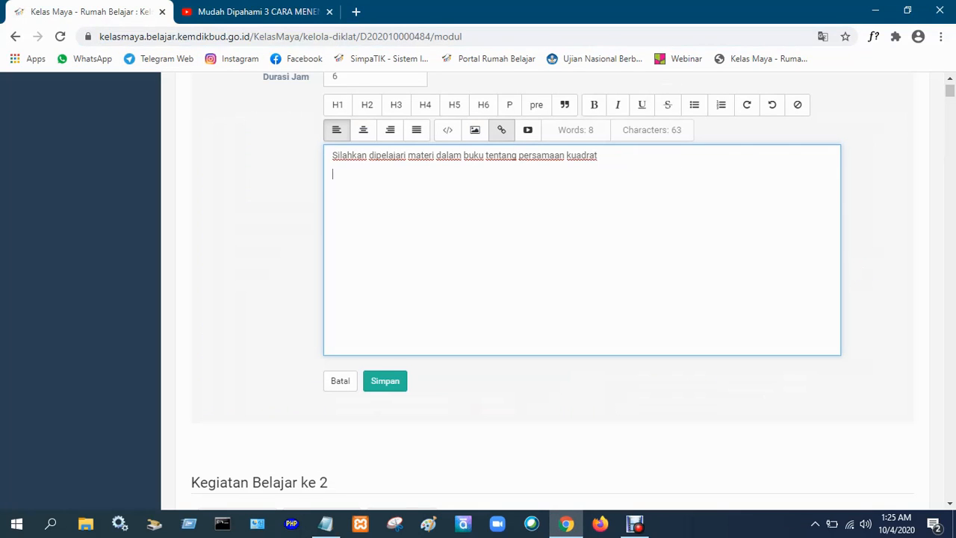
# Begin inserting a link in the module description with the title (Judul) "Materi video persamaan kuadrat".
pyautogui.click(501, 129)
pyautogui.click(499, 152)
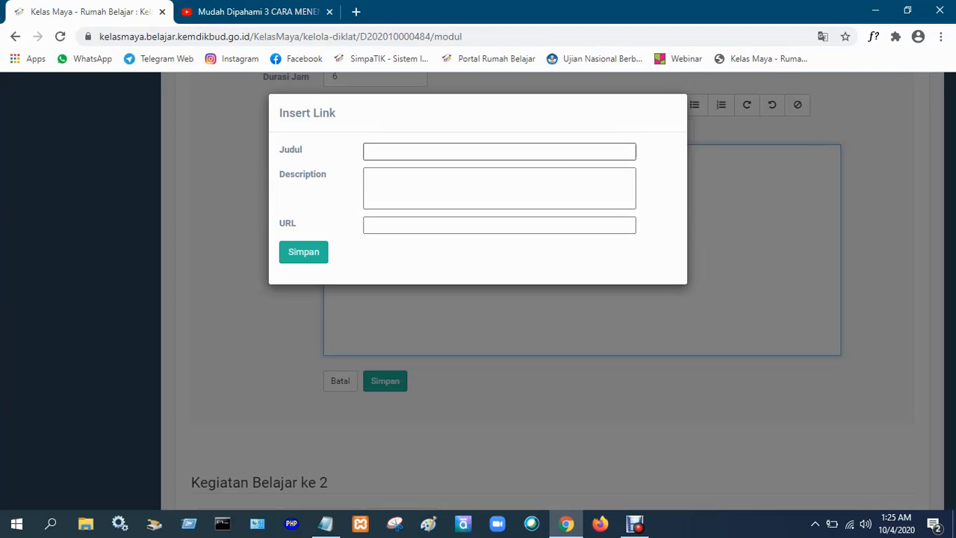
pyautogui.write('mMate')
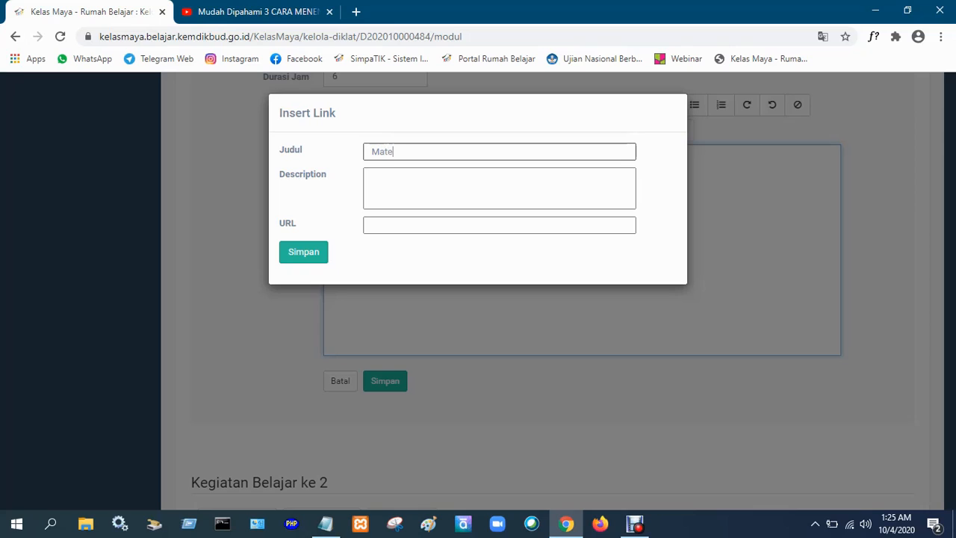
pyautogui.write('ri video persamaan kuadr')
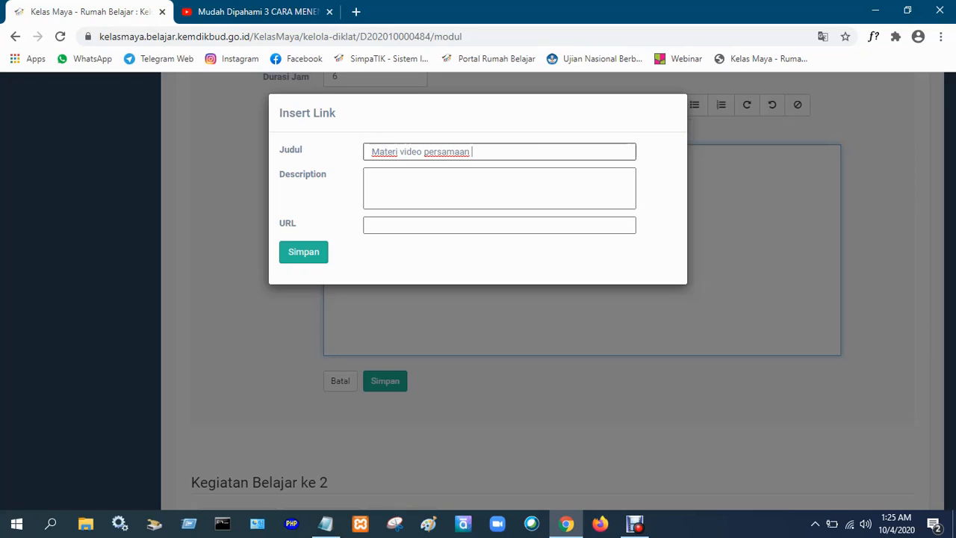
pyautogui.write('at')
pyautogui.click(498, 188)
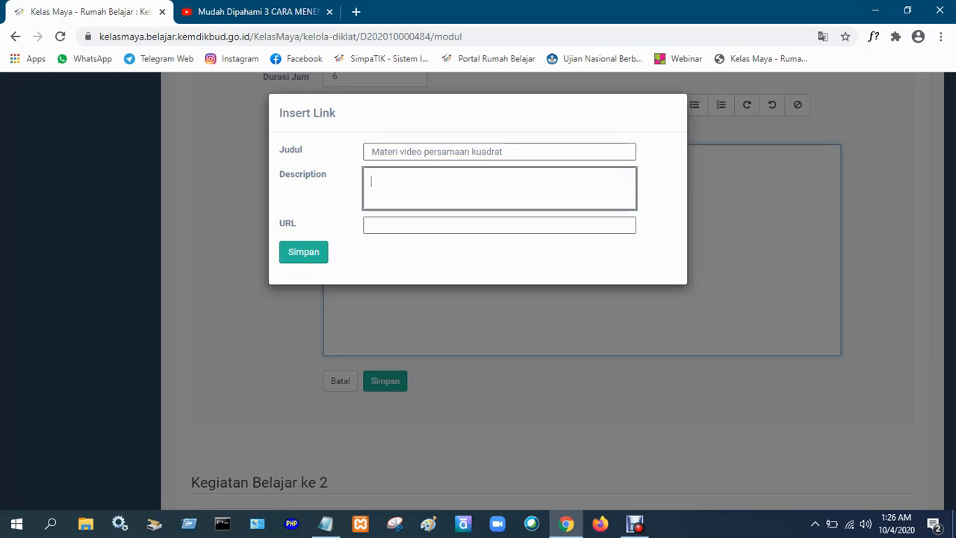
pyautogui.click(433, 224)
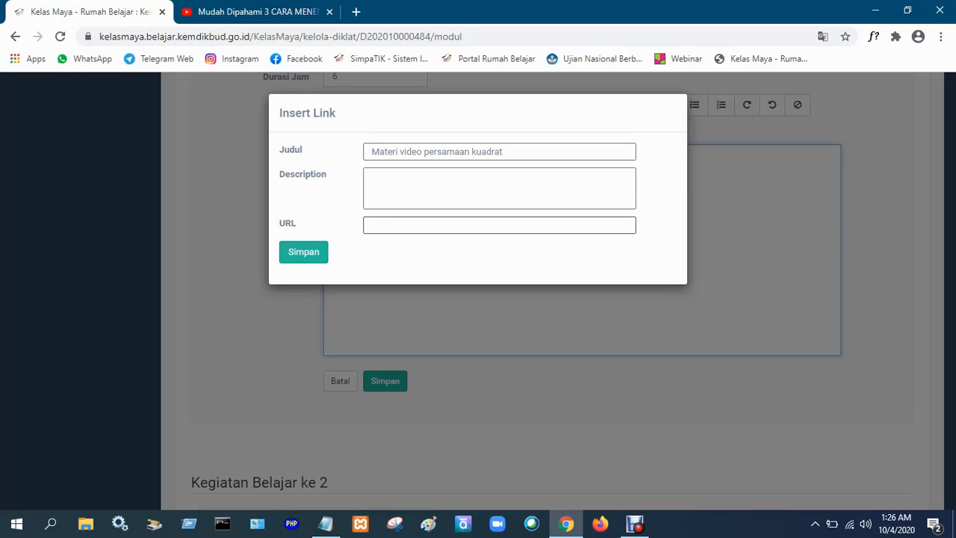
pyautogui.rightClick(433, 225)
pyautogui.click(467, 334)
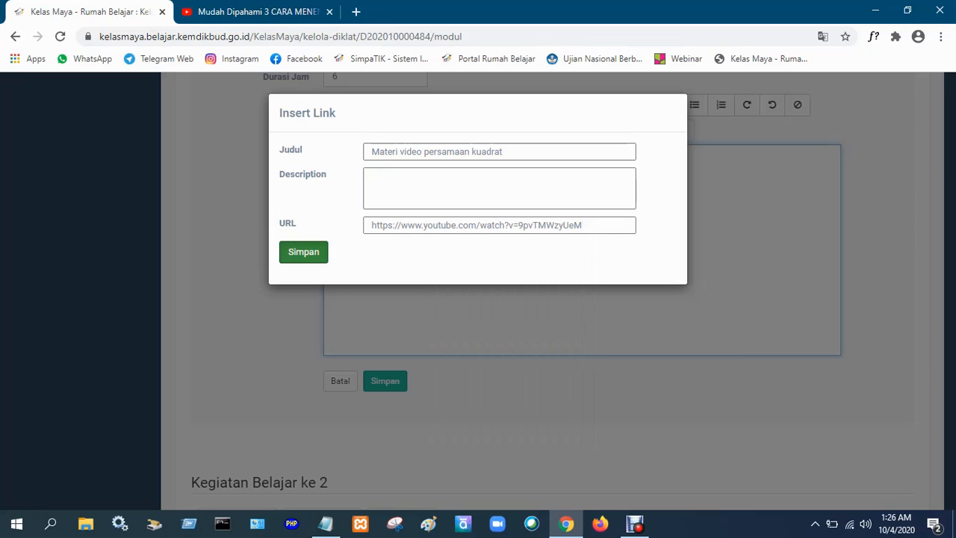
pyautogui.click(304, 252)
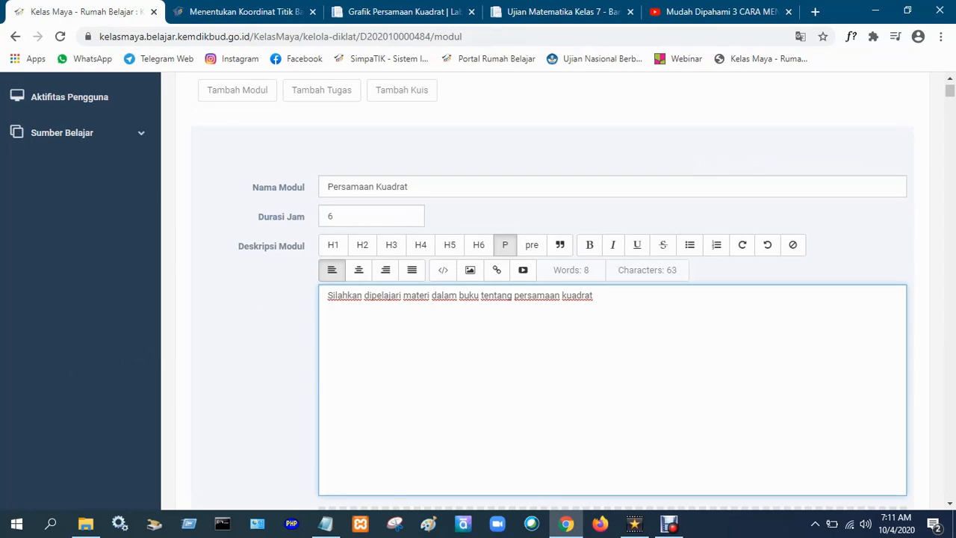
# Copy the address of the Sumber Belajar page "Menentukan Koordinat Titik Balik Grafik Fungsi Kuadrat" and return to the module form.
pyautogui.hotkey('ctrl', 'Tab')
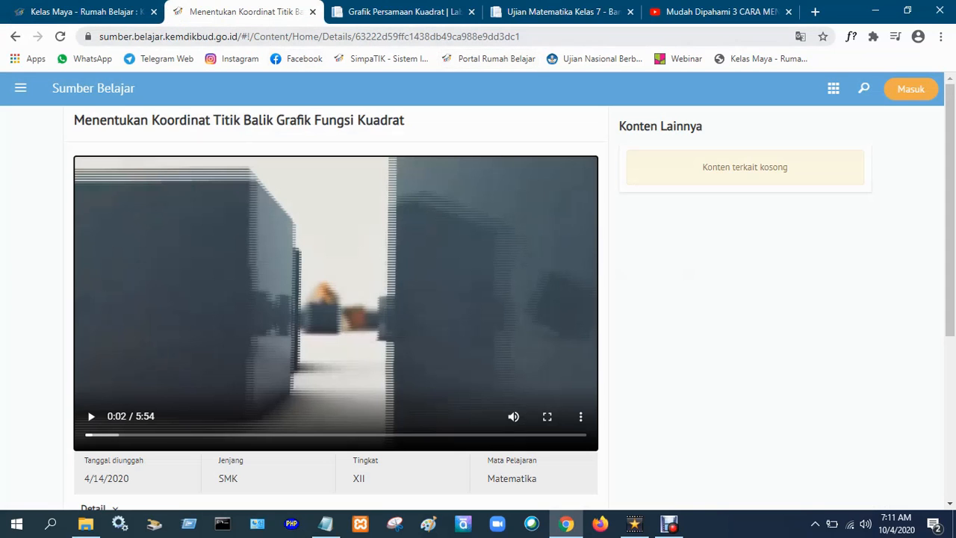
pyautogui.hotkey('ctrl', 'l')
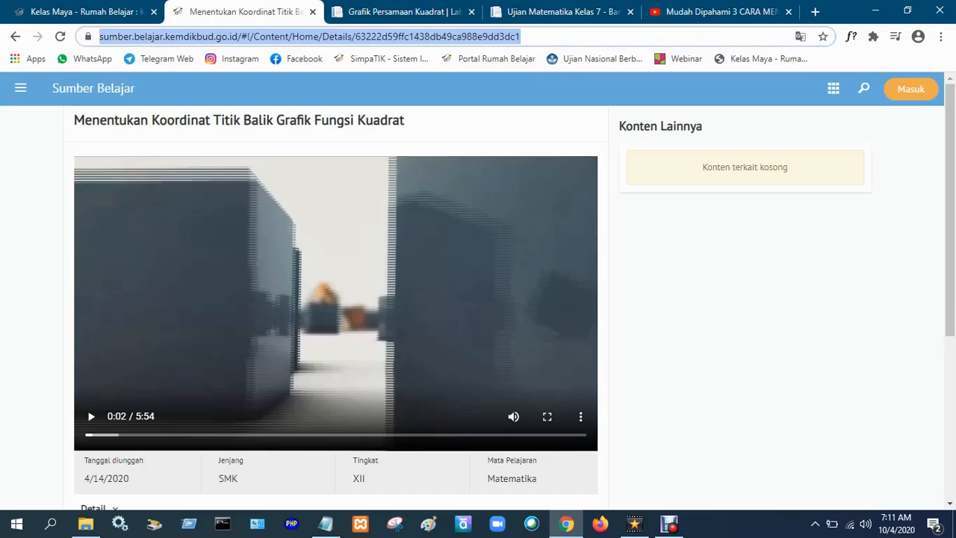
pyautogui.rightClick(468, 35)
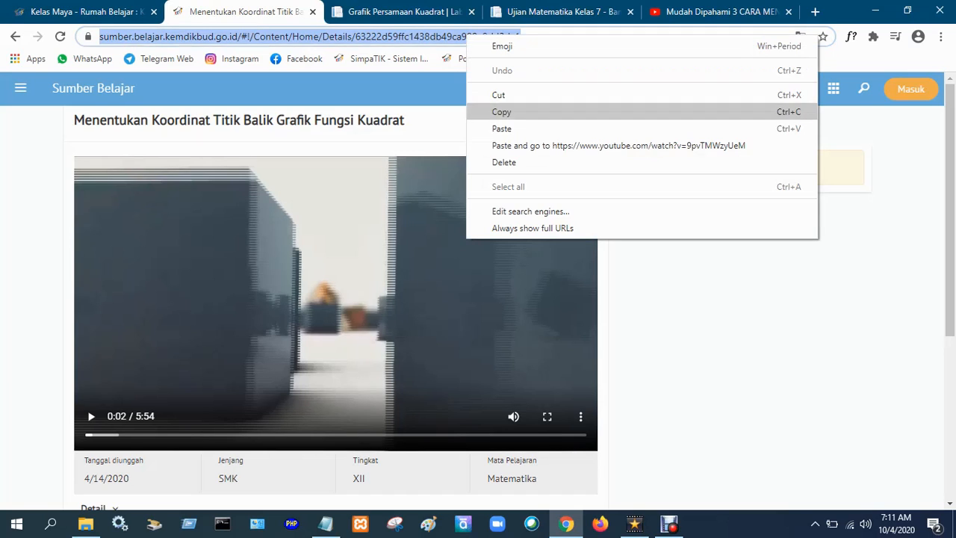
pyautogui.click(493, 111)
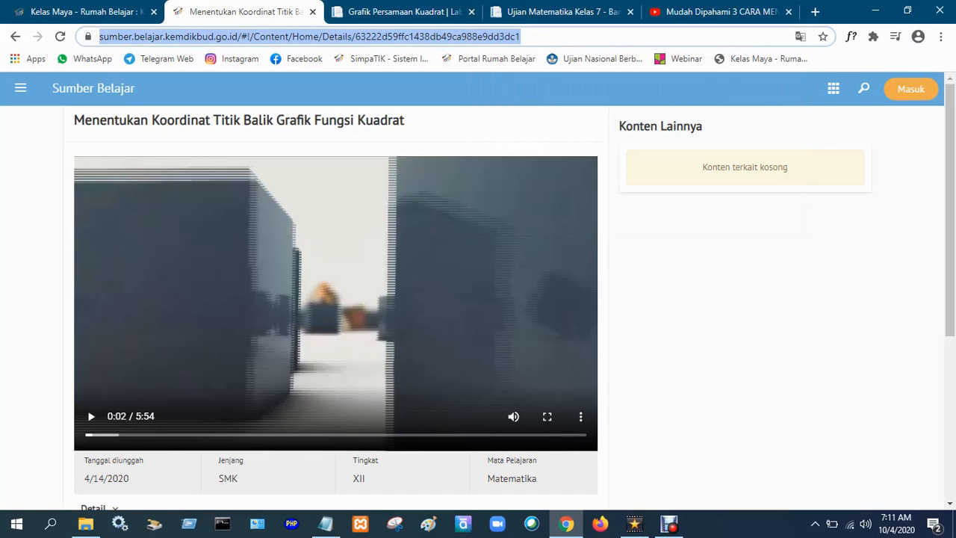
pyautogui.click(84, 12)
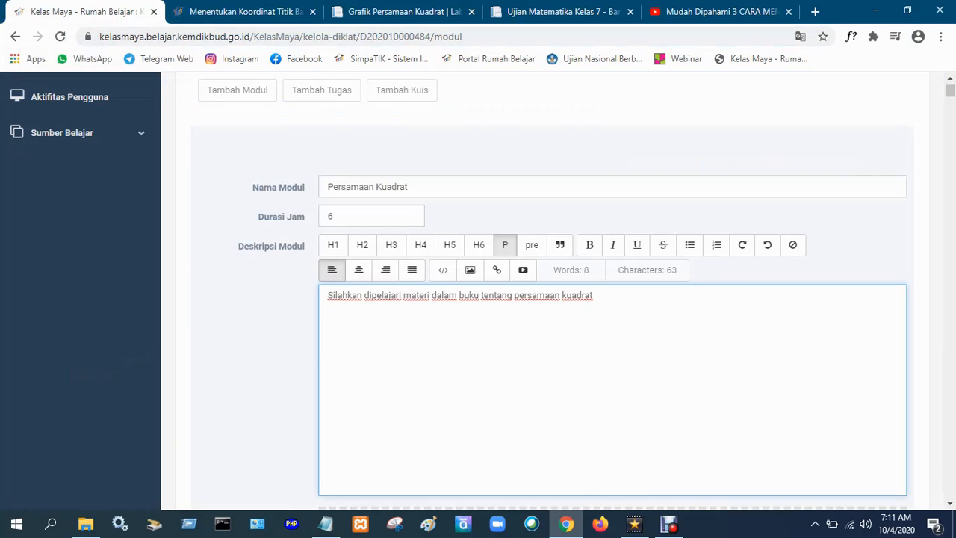
# Insert the copied Sumber Belajar address as a link on a new line below the description text.
pyautogui.press('Return')
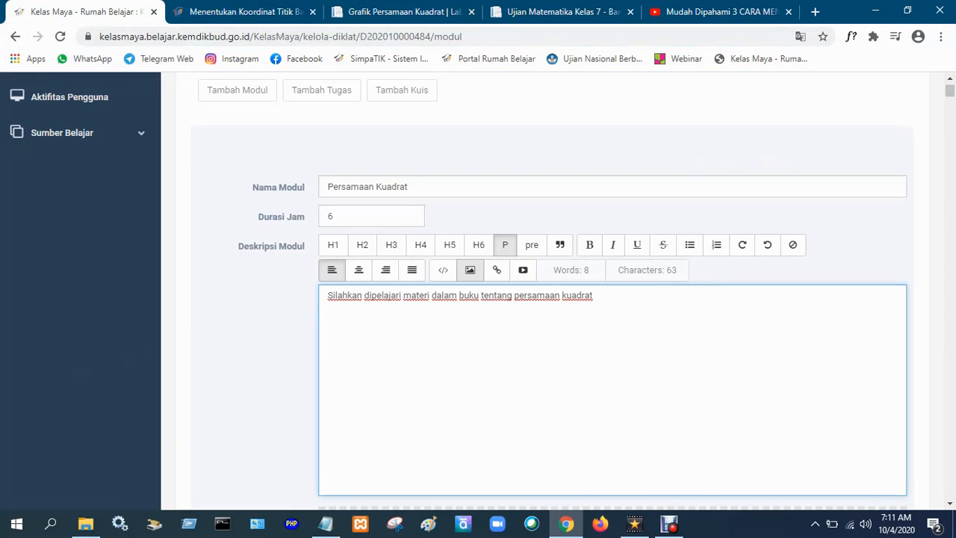
pyautogui.click(497, 270)
pyautogui.click(381, 226)
pyautogui.rightClick(384, 227)
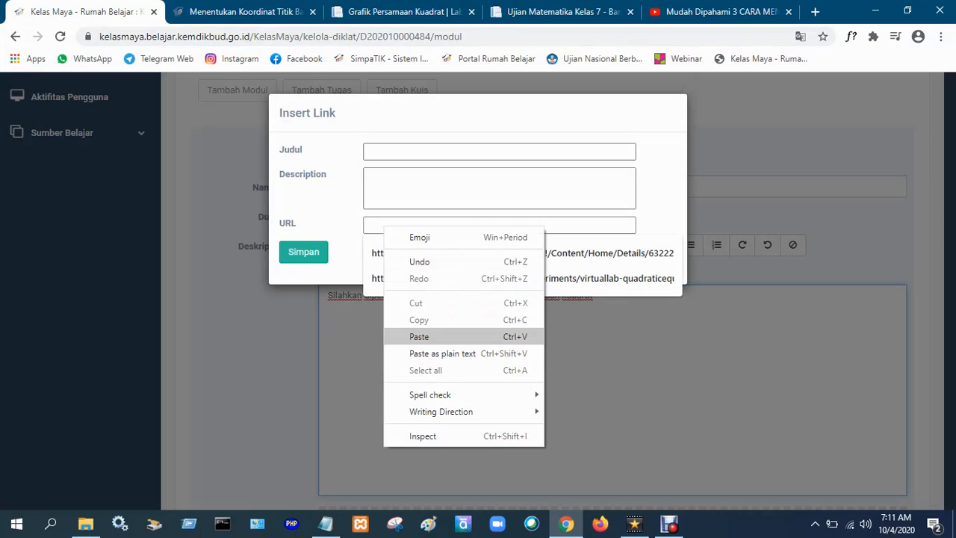
pyautogui.click(419, 336)
pyautogui.click(304, 252)
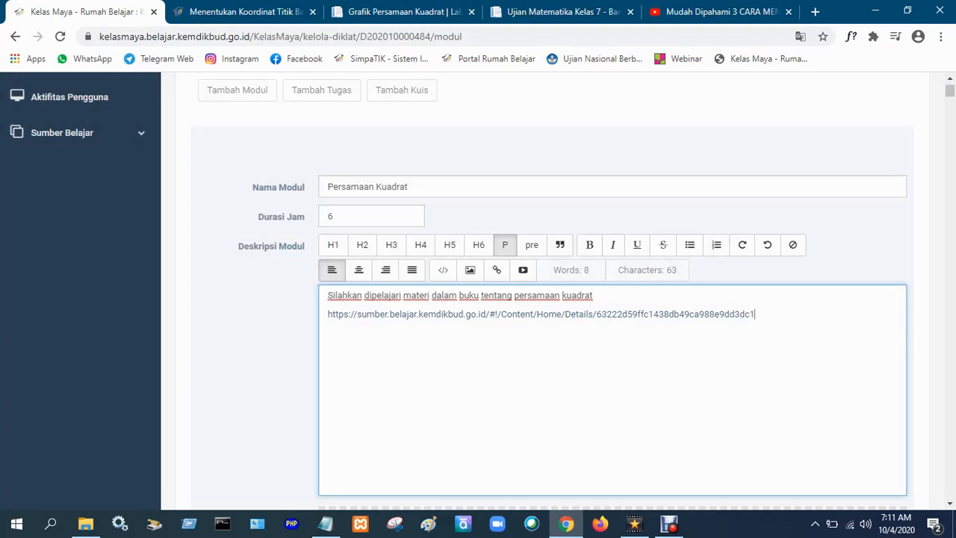
# Add a line after the Sumber Belajar link and copy the address of the "Grafik Persamaan Kuadrat" Virtual Lab page.
pyautogui.press('Return')
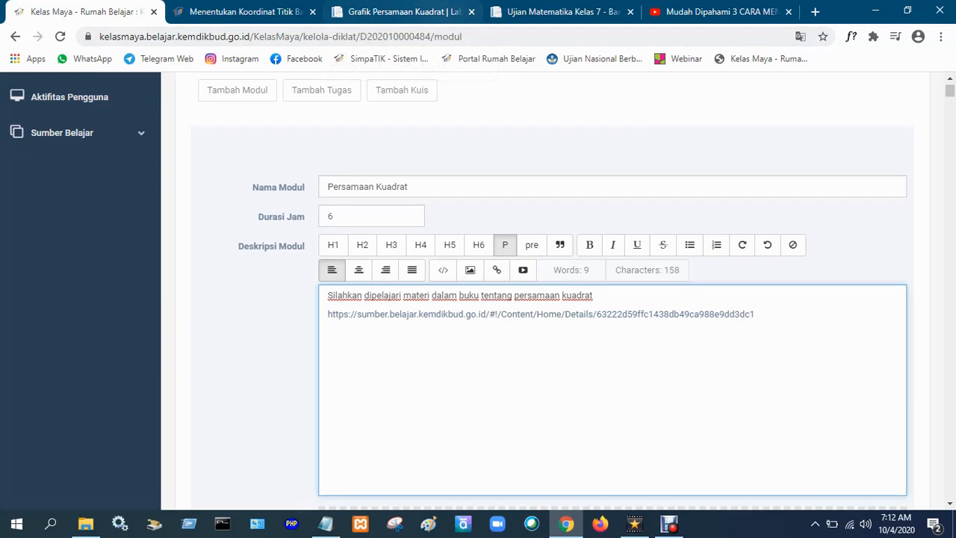
pyautogui.click(556, 11)
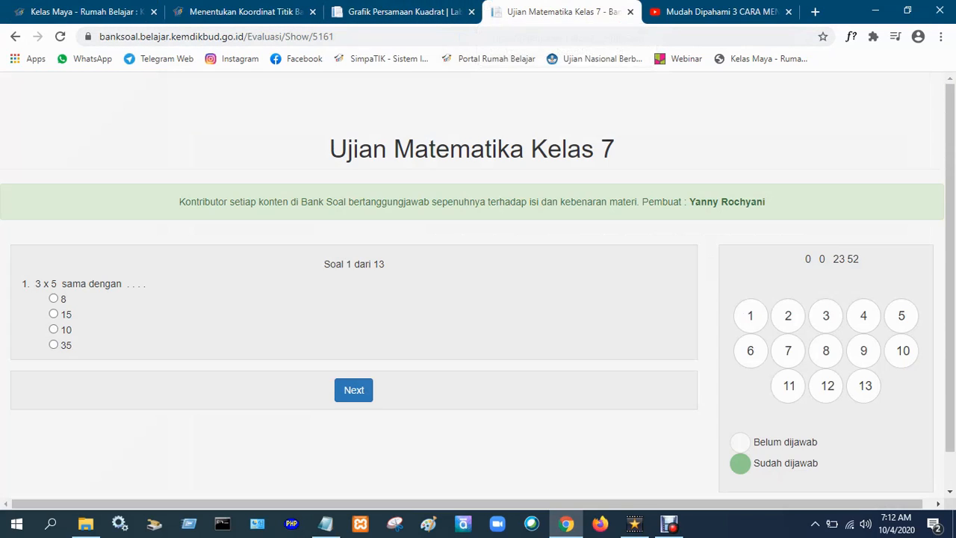
pyautogui.click(404, 12)
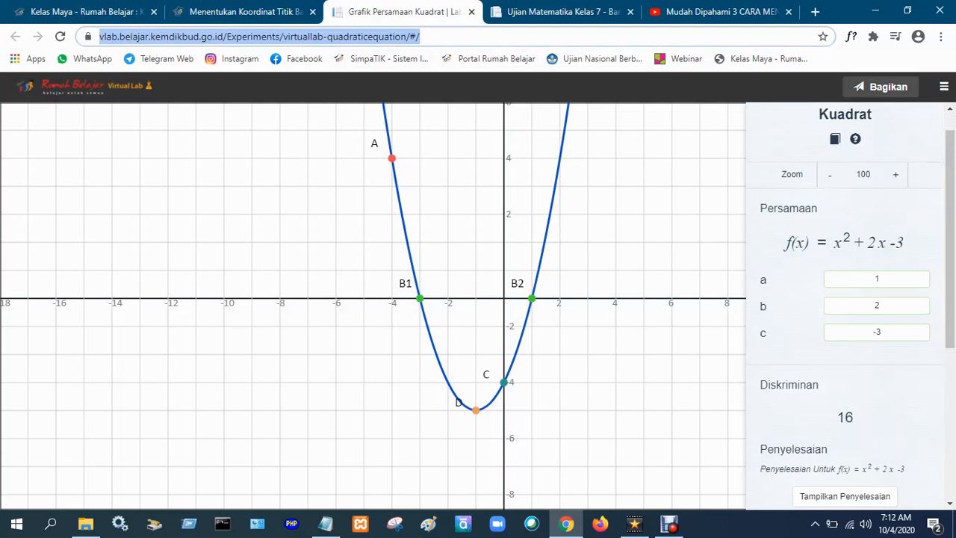
pyautogui.rightClick(355, 36)
pyautogui.click(388, 111)
pyautogui.click(90, 11)
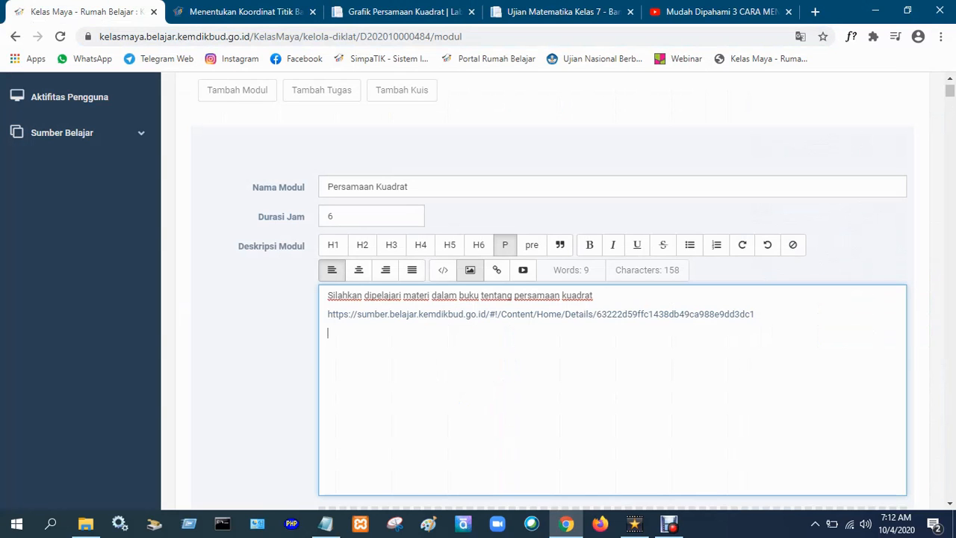
pyautogui.click(496, 270)
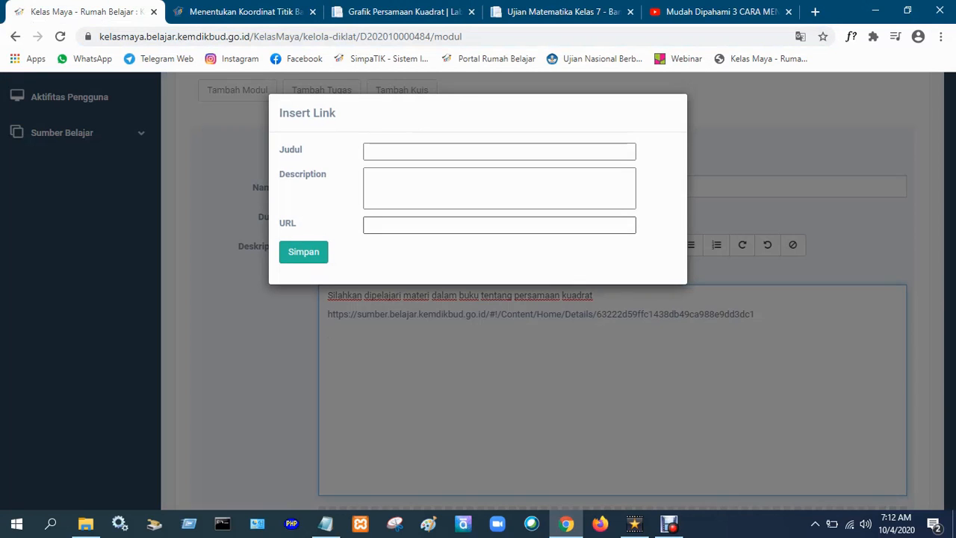
pyautogui.click(407, 228)
pyautogui.rightClick(407, 230)
pyautogui.click(448, 339)
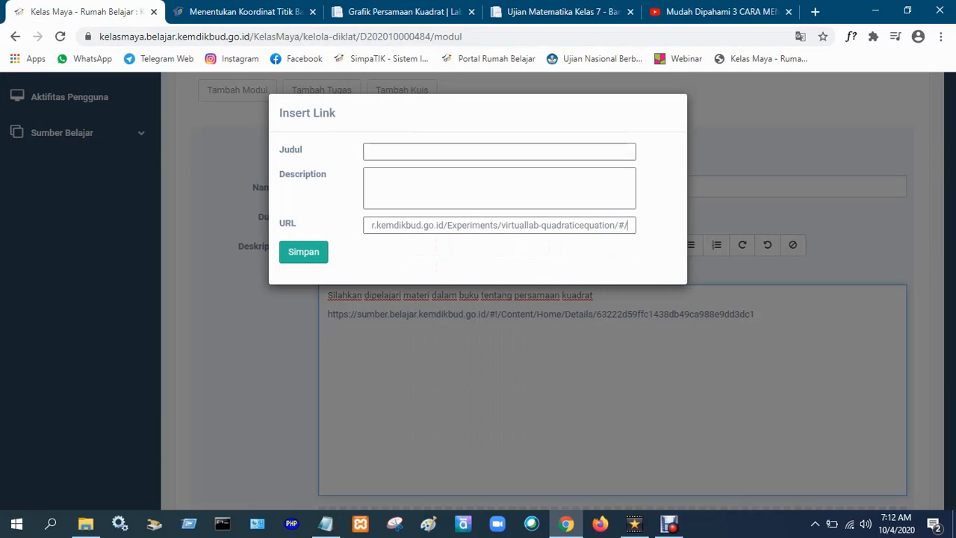
pyautogui.click(303, 251)
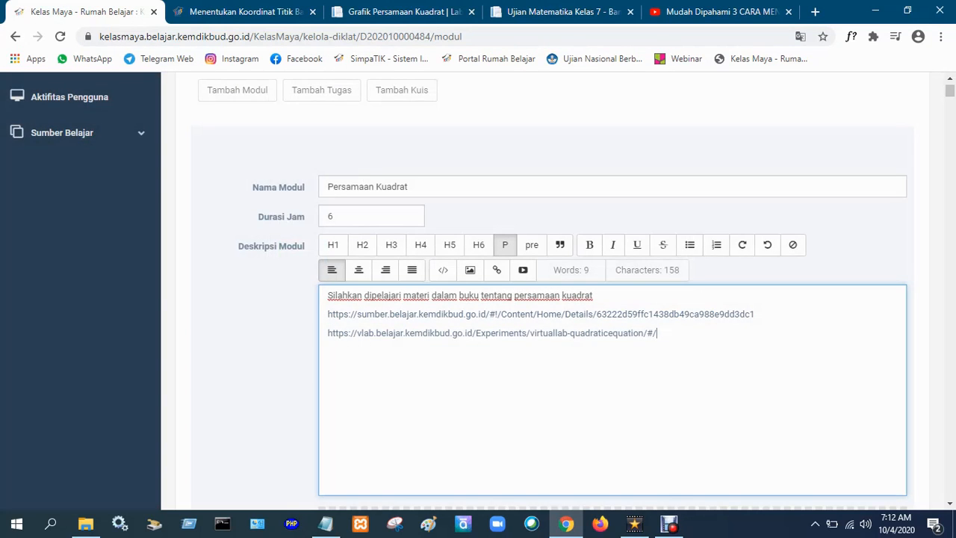
# Add a line after the Virtual Lab link and copy the address of the "Mudah Dipahami 3 CARA MENENTUKAN AKAR PERSAMAAN KUADRAT" YouTube video.
pyautogui.press('Return')
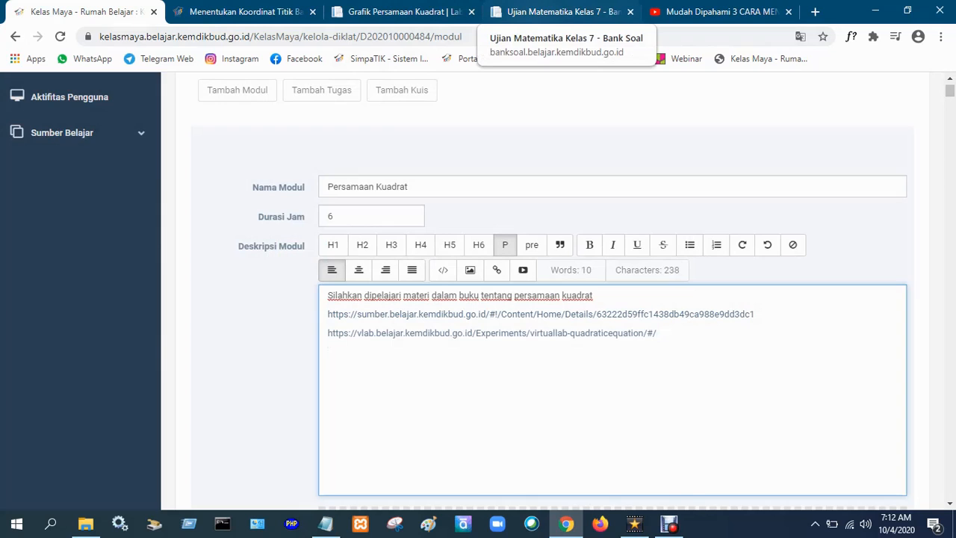
pyautogui.click(717, 11)
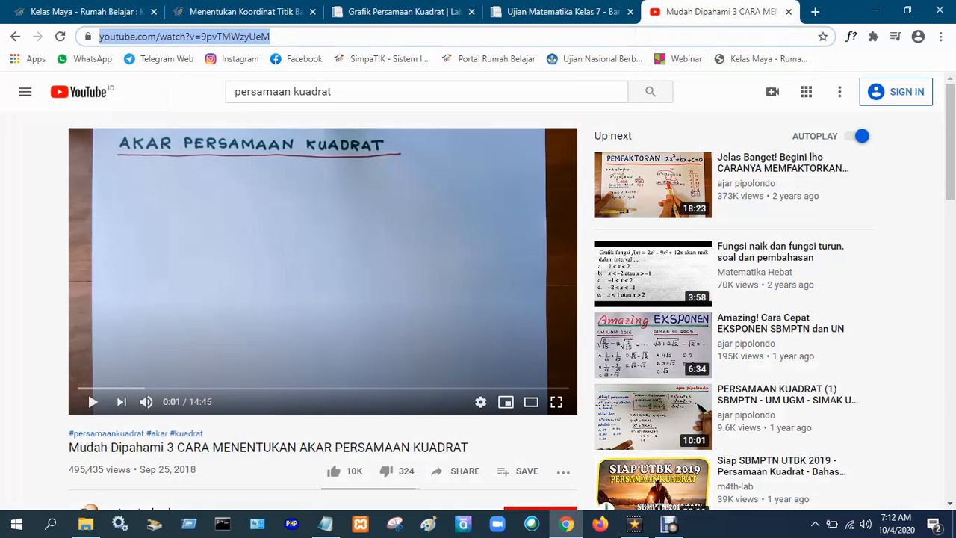
pyautogui.rightClick(249, 36)
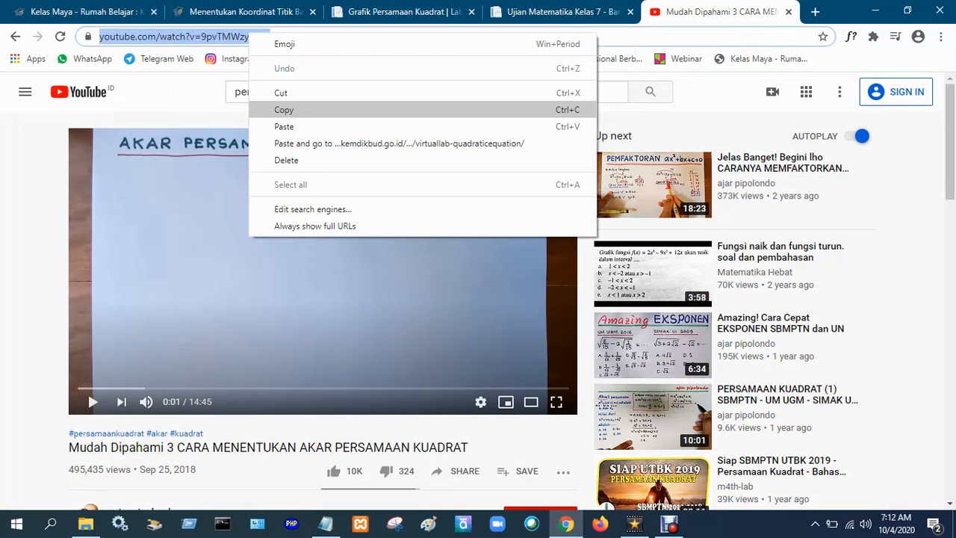
pyautogui.click(284, 110)
pyautogui.click(86, 11)
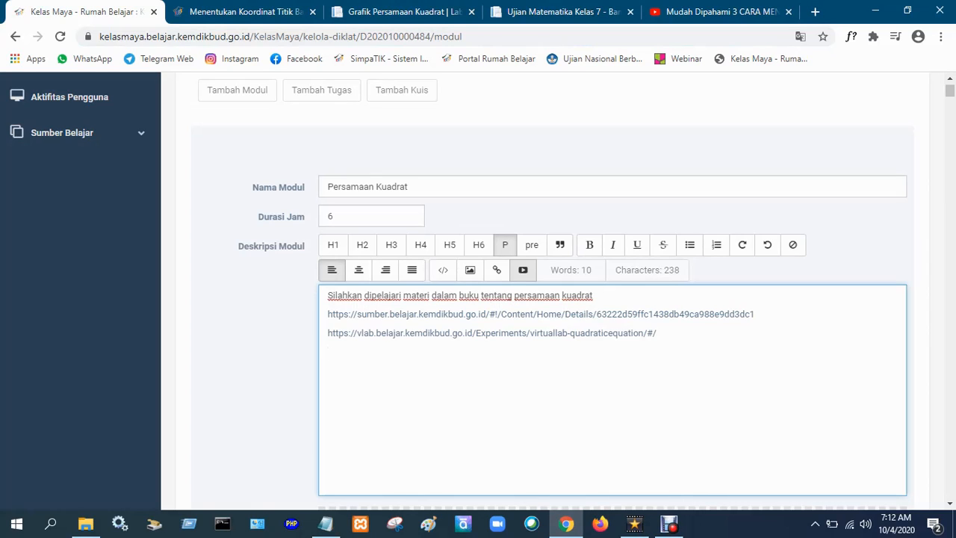
pyautogui.click(523, 269)
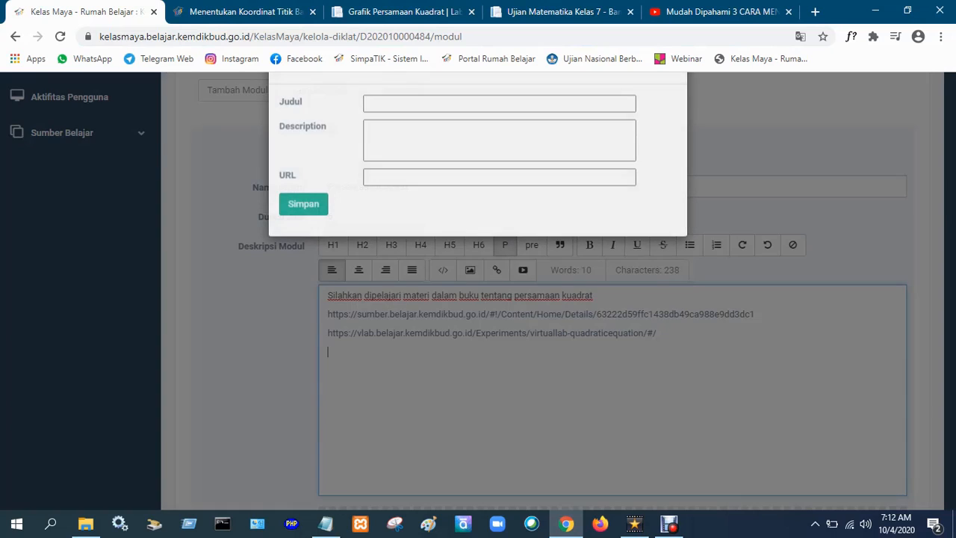
pyautogui.click(407, 225)
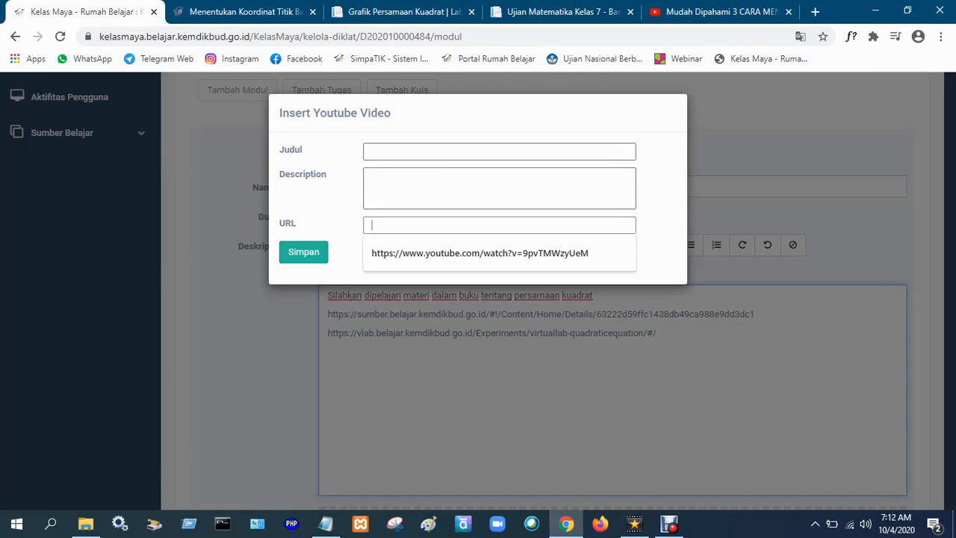
pyautogui.rightClick(407, 231)
pyautogui.click(442, 337)
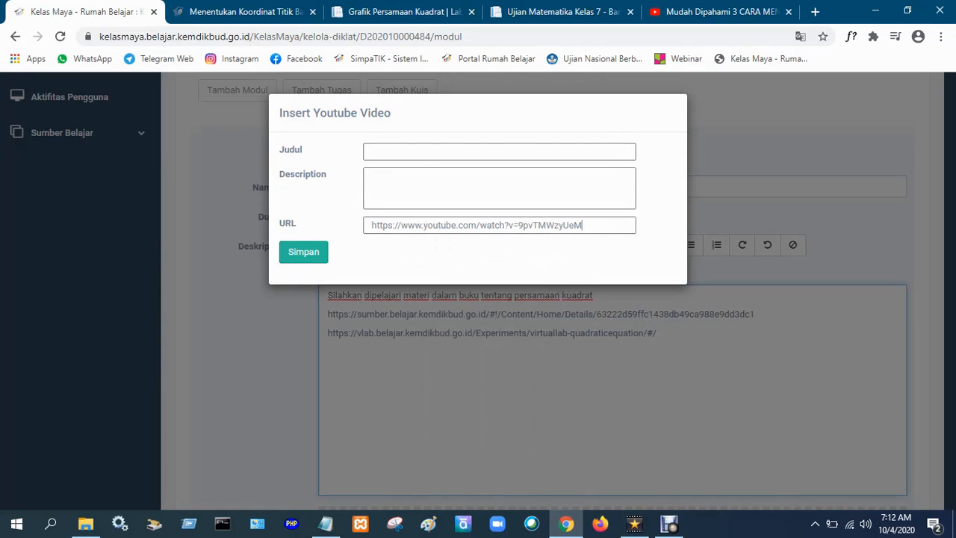
pyautogui.click(303, 252)
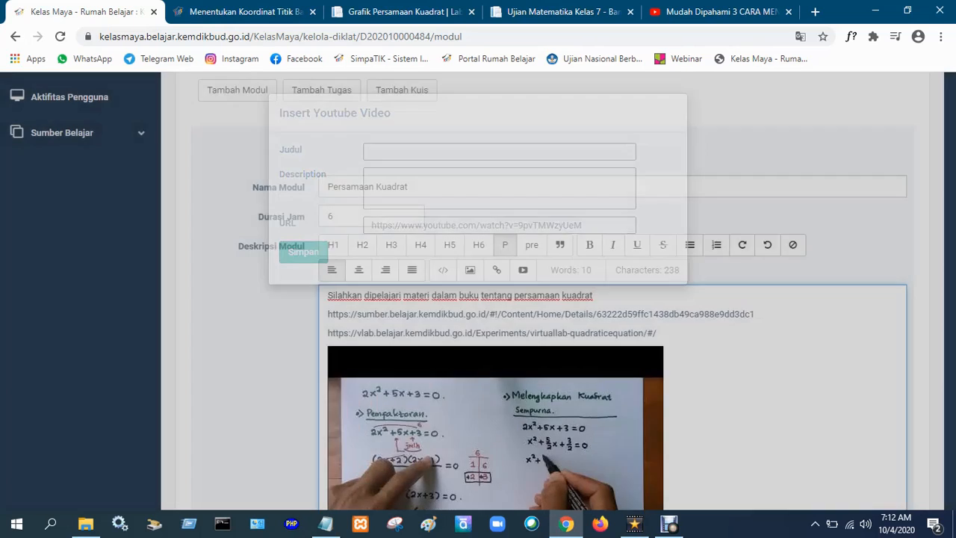
pyautogui.scroll(-3, 552, 299)
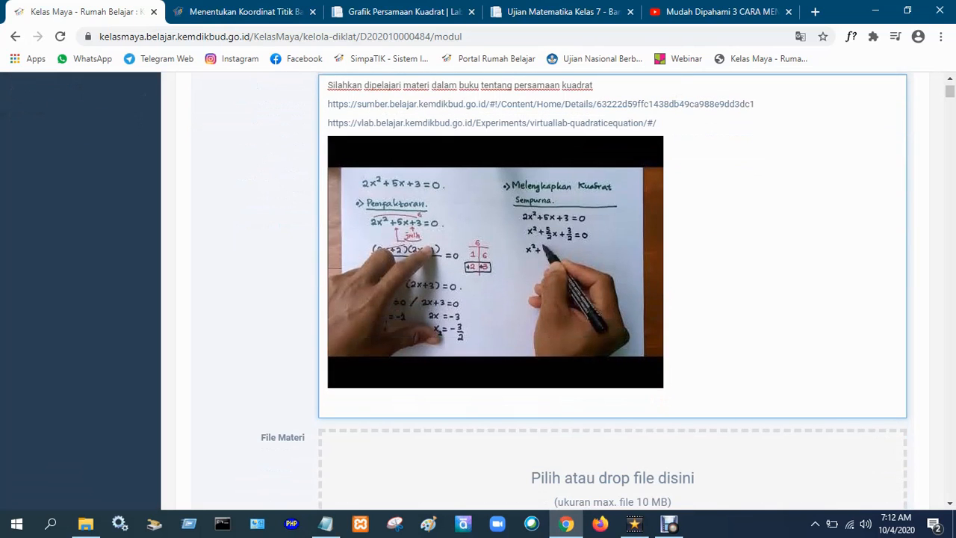
pyautogui.click(328, 400)
pyautogui.scroll(2, 552, 299)
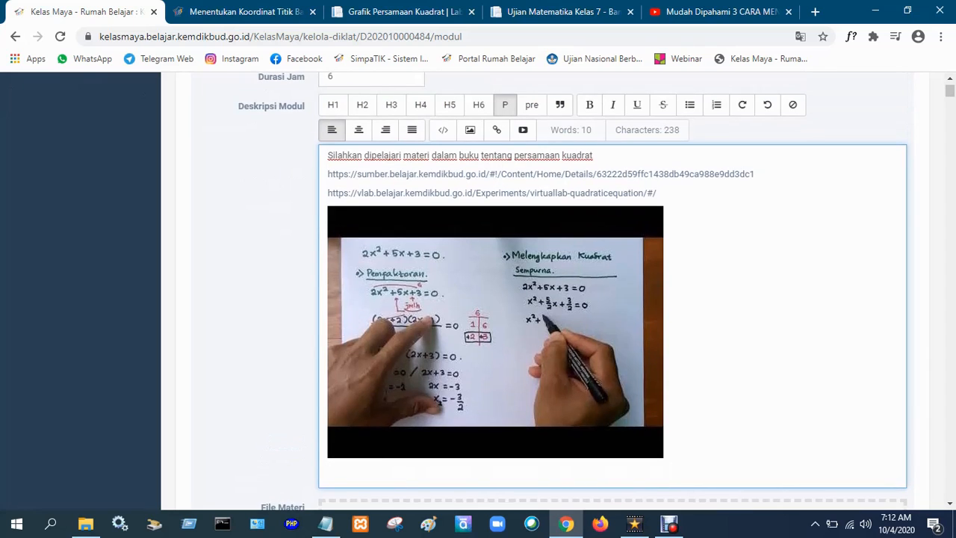
pyautogui.scroll(-2, 552, 299)
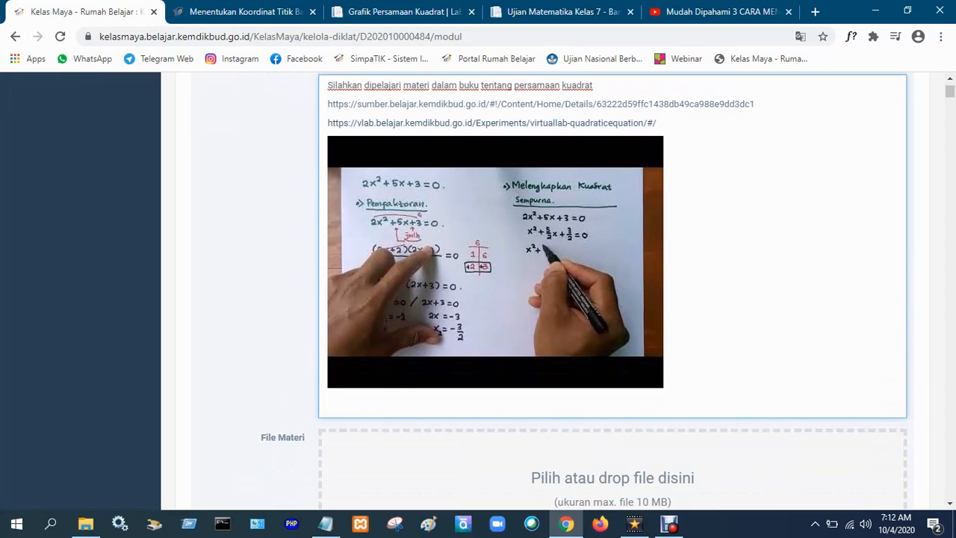
# Copy the address of the "Ujian Matematika Kelas 7" exercise page on Bank Soal.
pyautogui.scroll(2, 553, 299)
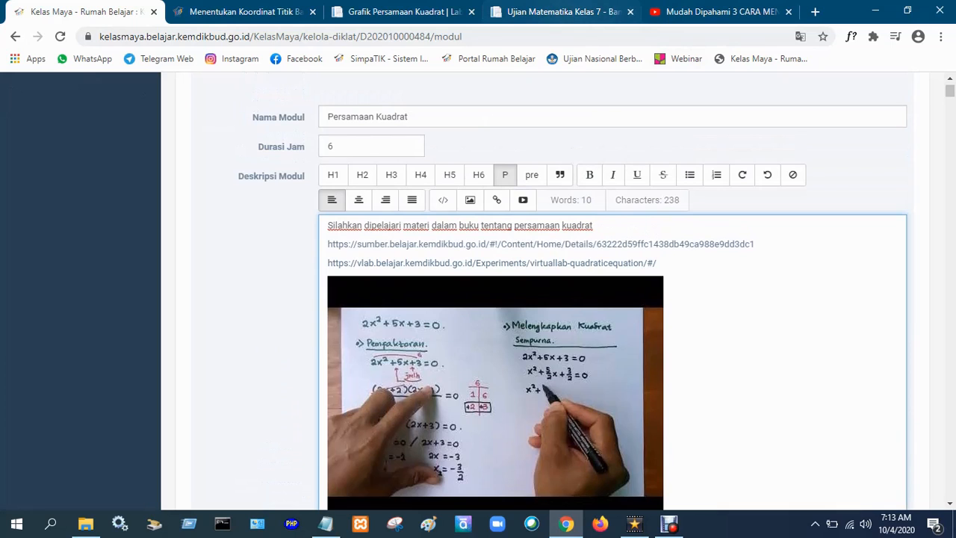
pyautogui.click(556, 12)
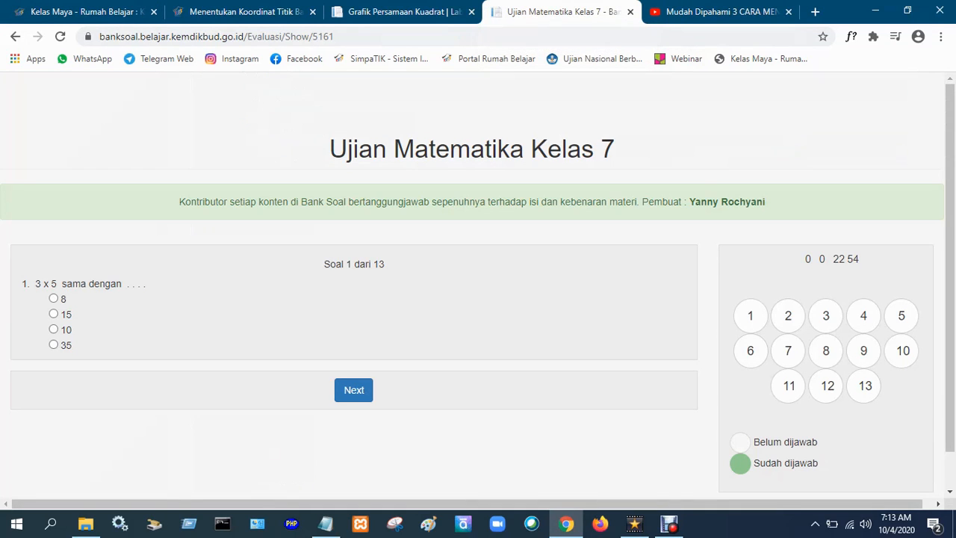
pyautogui.click(310, 36)
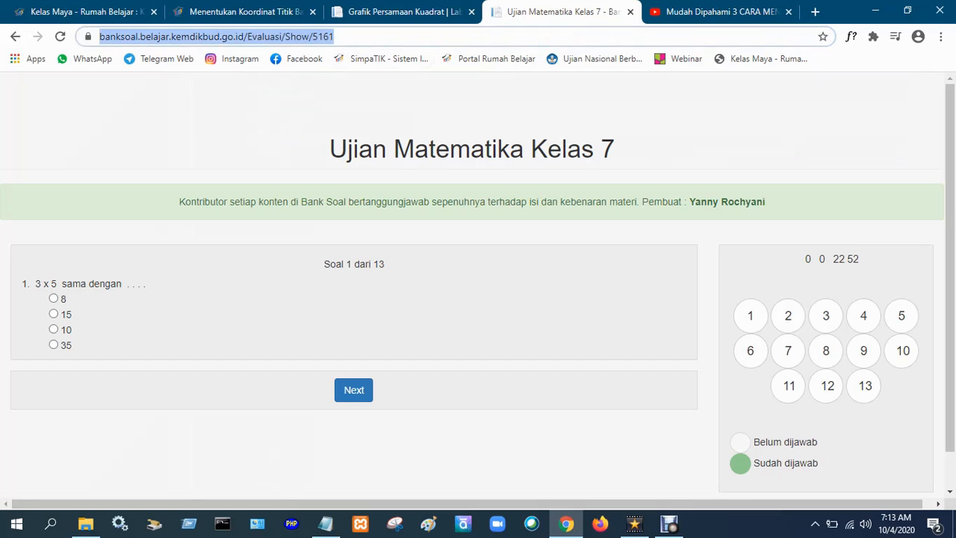
pyautogui.rightClick(310, 36)
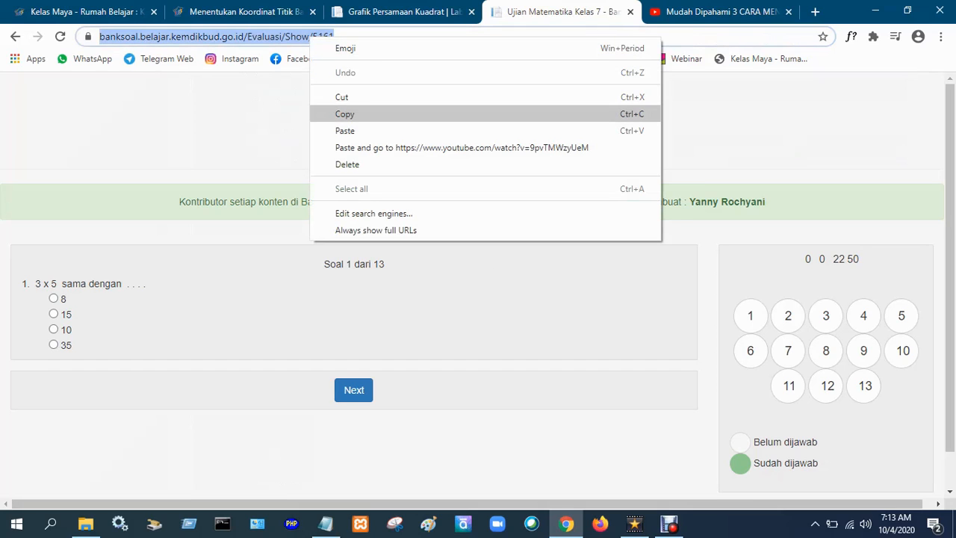
pyautogui.click(344, 113)
pyautogui.click(86, 12)
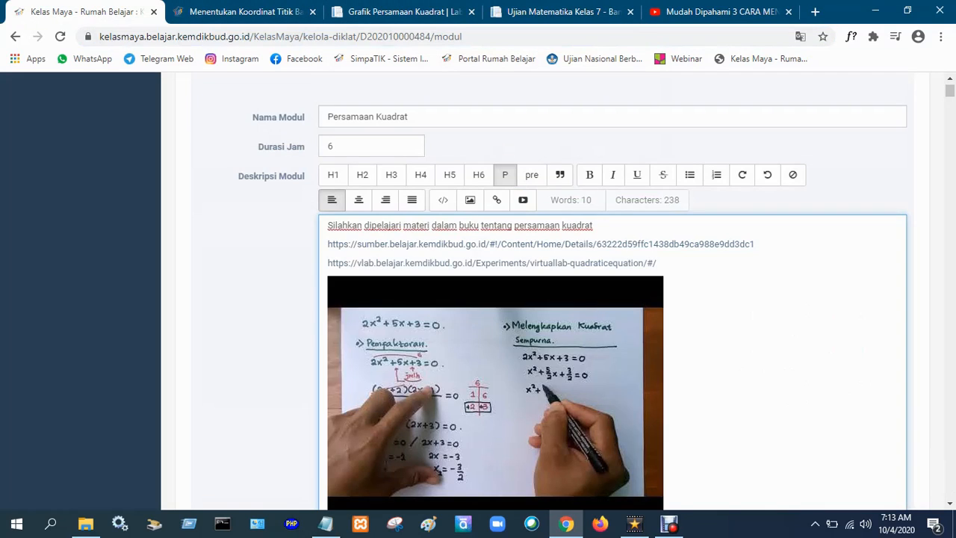
pyautogui.scroll(-3, 612, 291)
pyautogui.scroll(2, 613, 292)
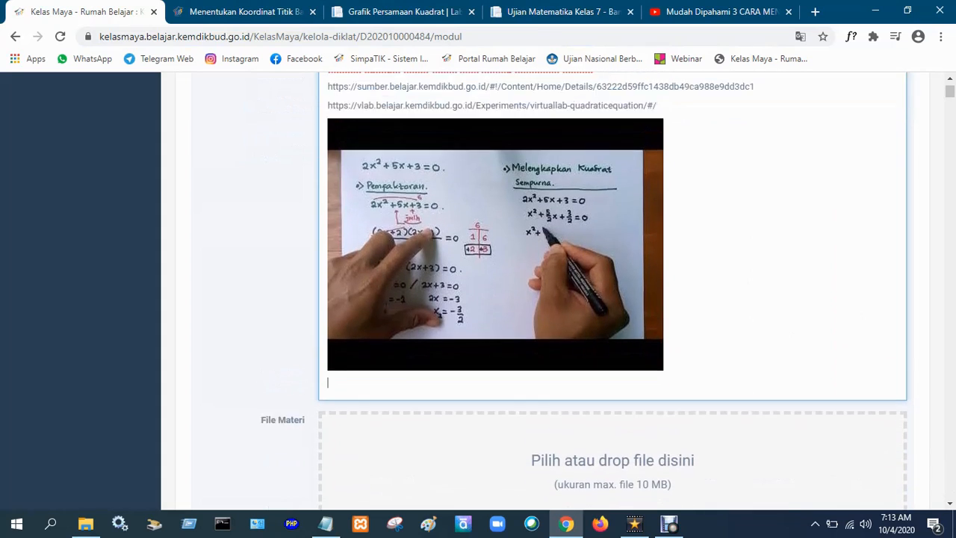
pyautogui.click(496, 129)
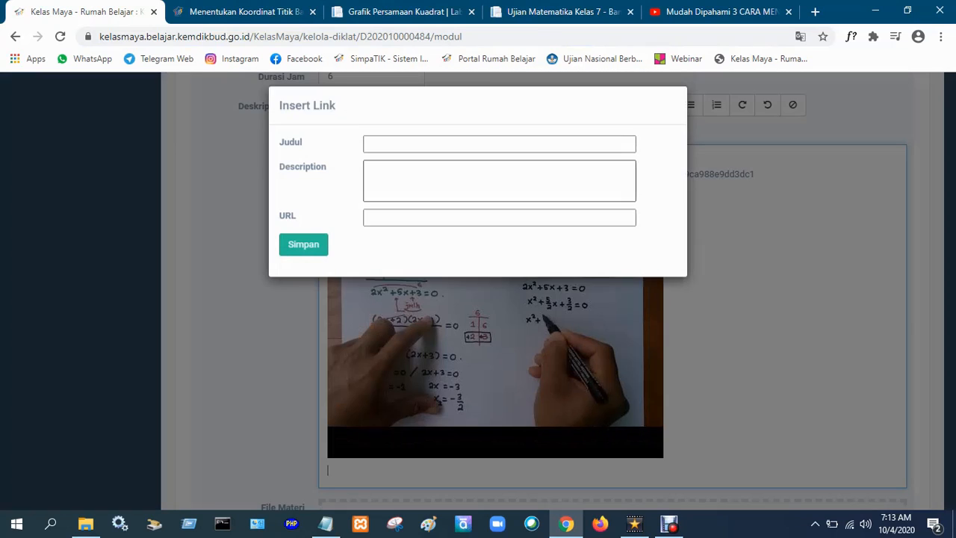
pyautogui.click(372, 224)
pyautogui.rightClick(380, 227)
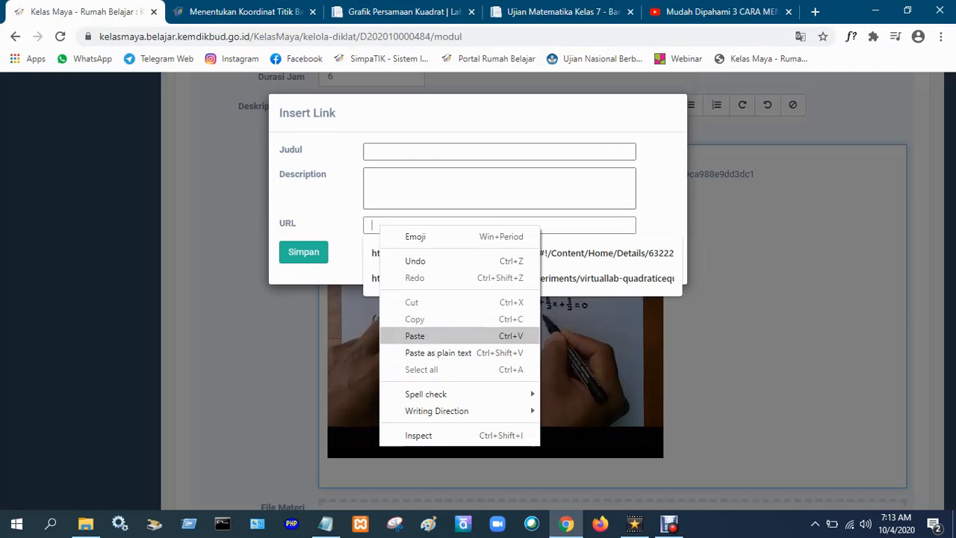
pyautogui.click(415, 335)
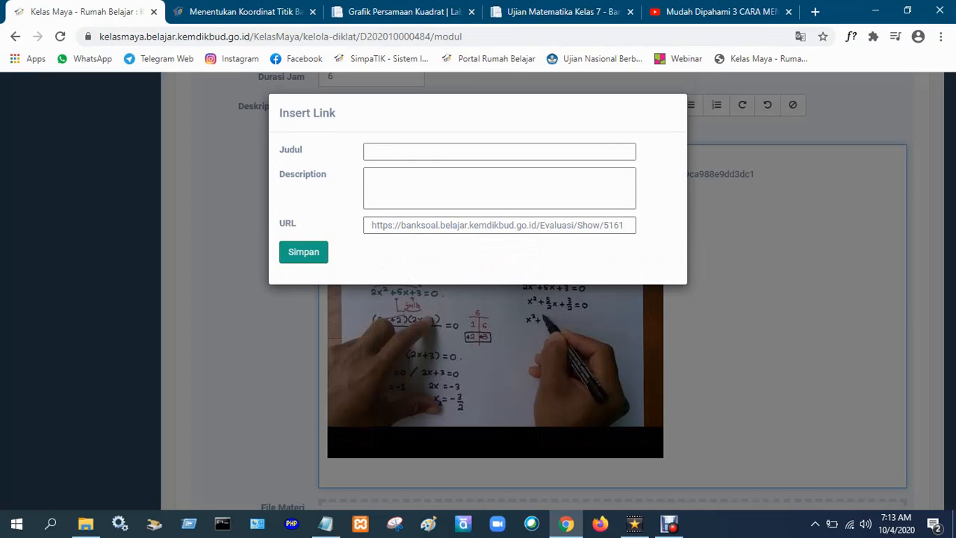
pyautogui.click(303, 252)
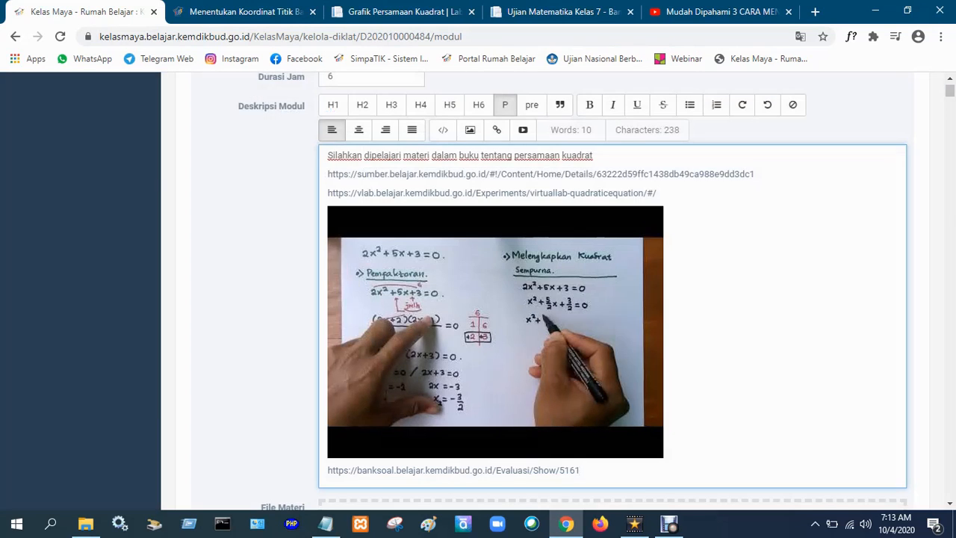
# Add the line "Silahkan dikerjakan latihan soal berikut !" between the video and the Bank Soal link in the module description.
pyautogui.scroll(-1, 612, 287)
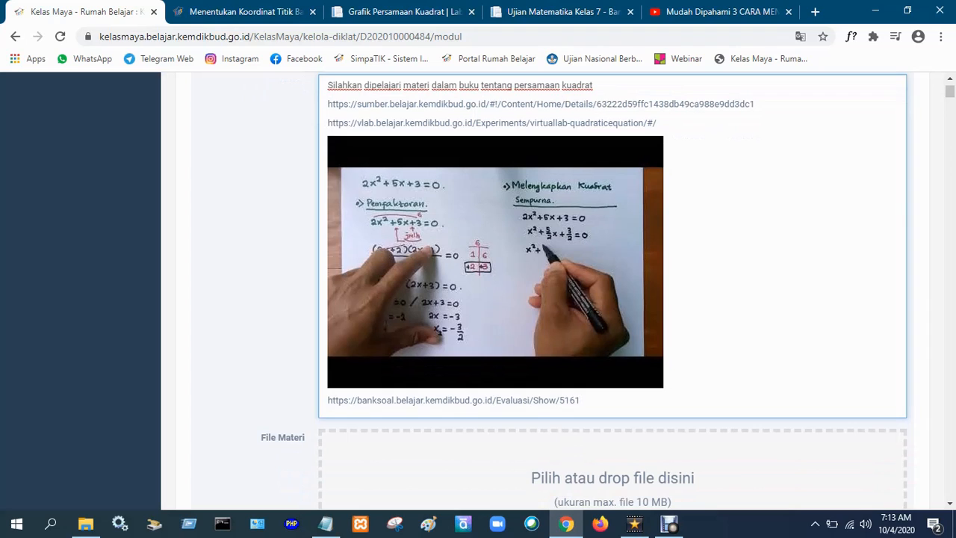
pyautogui.press('Return')
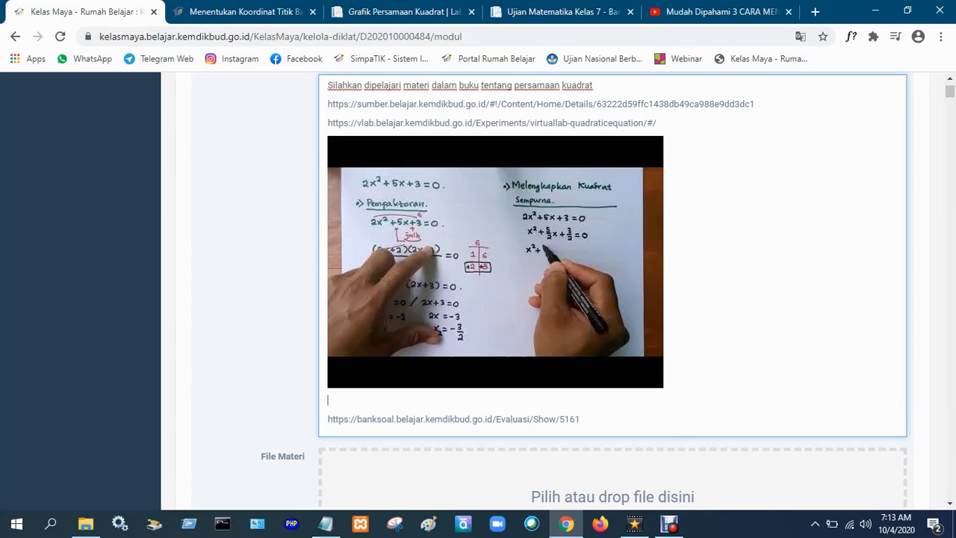
pyautogui.write('Silahkan di')
pyautogui.write('rjakan lati')
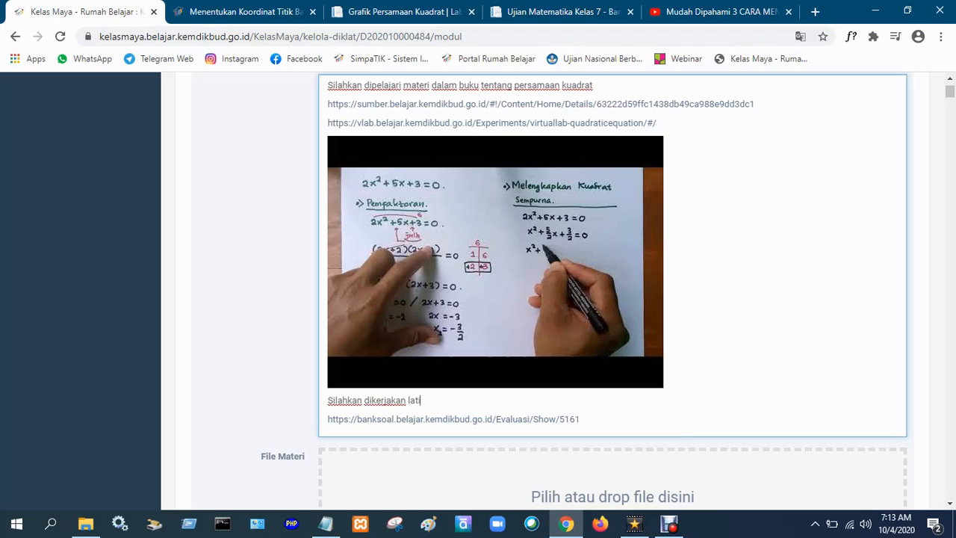
pyautogui.write('han soal berikut !')
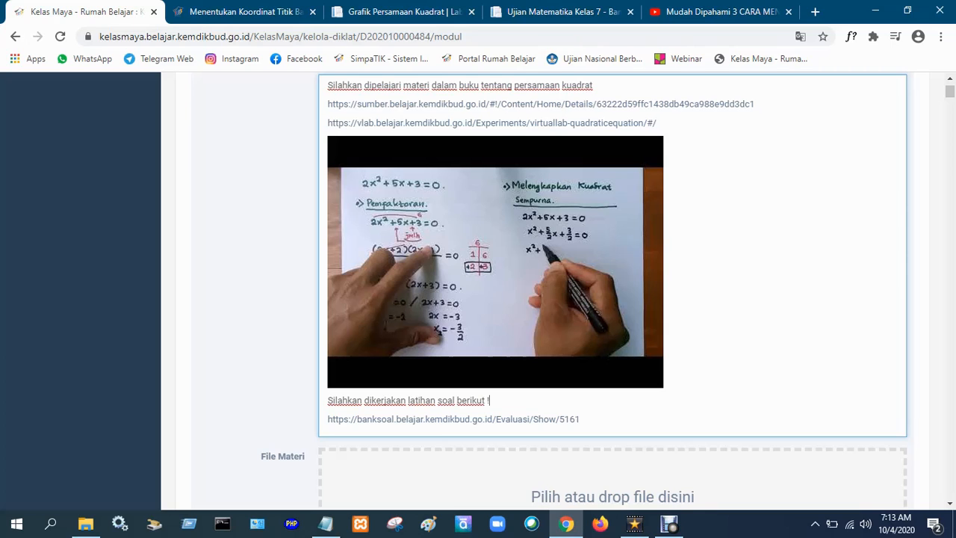
# Save the "Persamaan Kuadrat" module and return towards the start of the learning activities list.
pyautogui.scroll(-2, 612, 258)
pyautogui.scroll(-2, 388, 377)
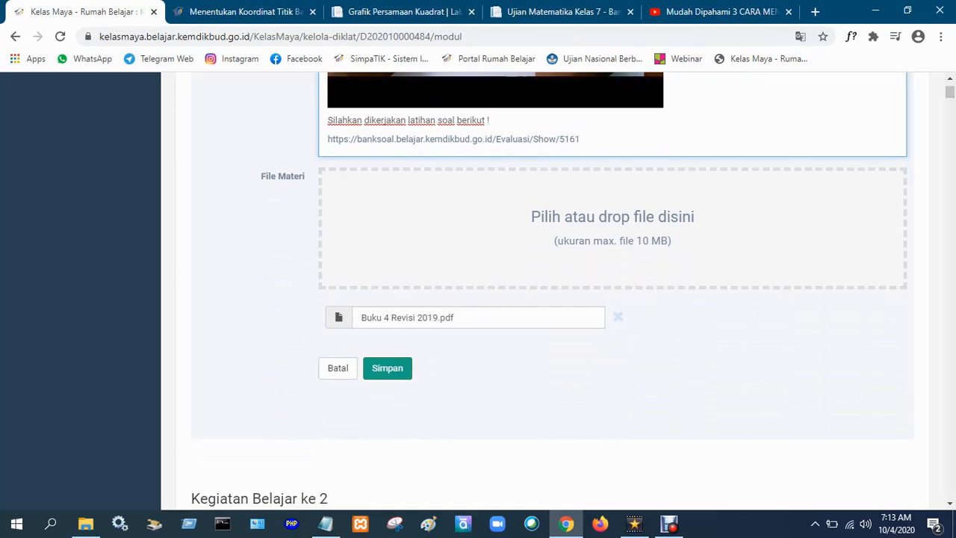
pyautogui.click(387, 368)
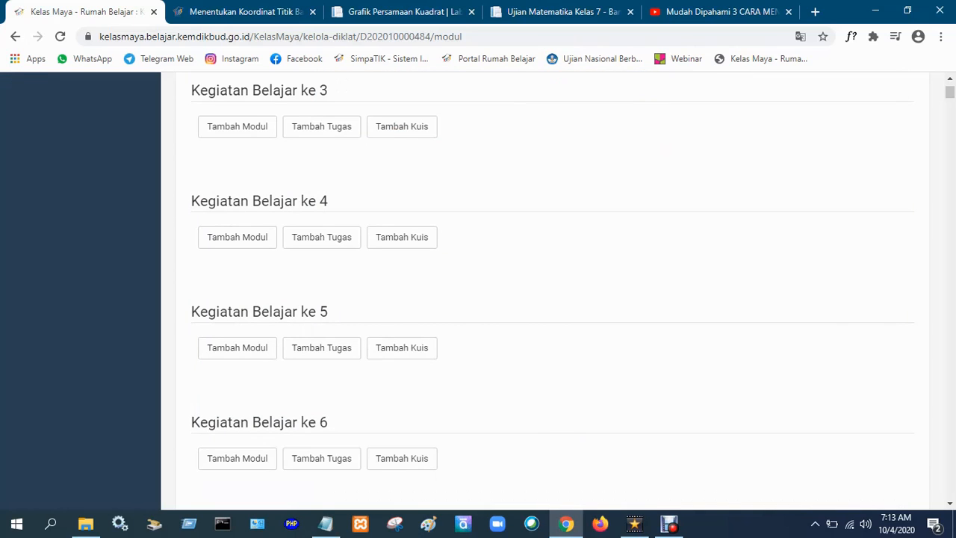
pyautogui.scroll(6, 552, 292)
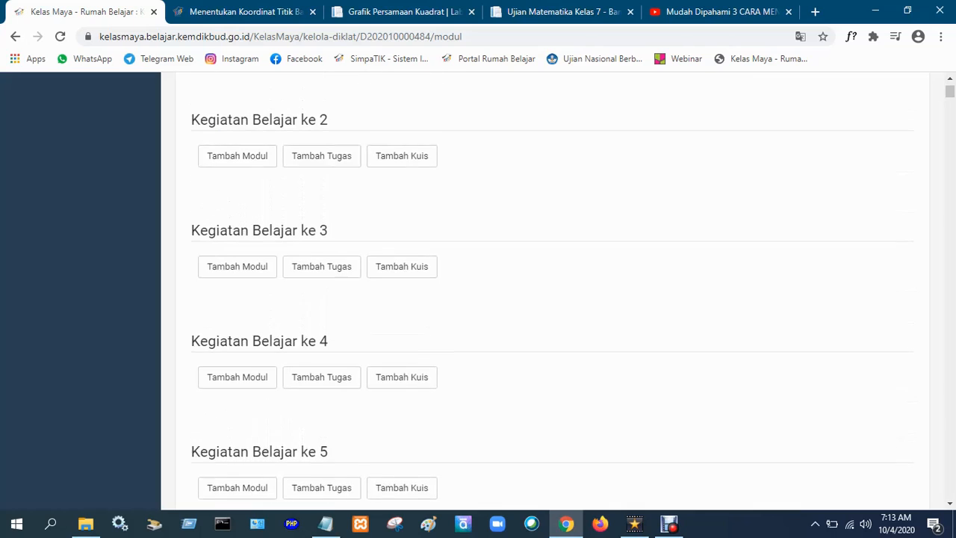
pyautogui.scroll(2, 311, 172)
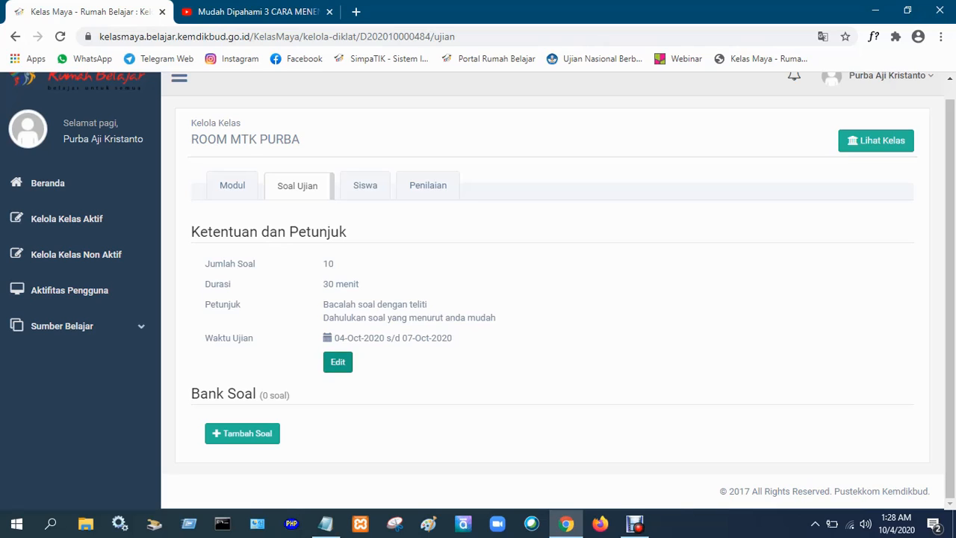
# Open the exam's rules and instructions for editing and set the number of questions to 2.
pyautogui.click(337, 361)
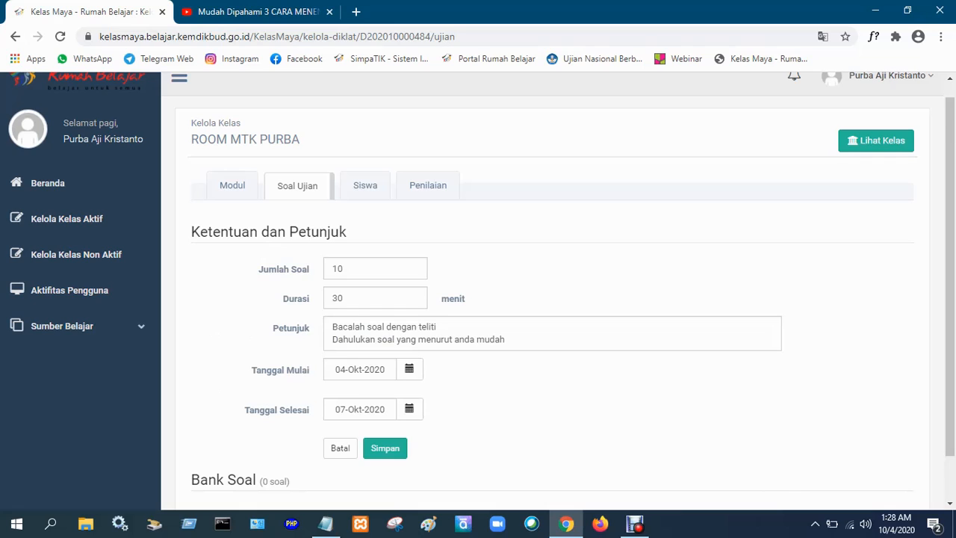
pyautogui.scroll(-1, 553, 291)
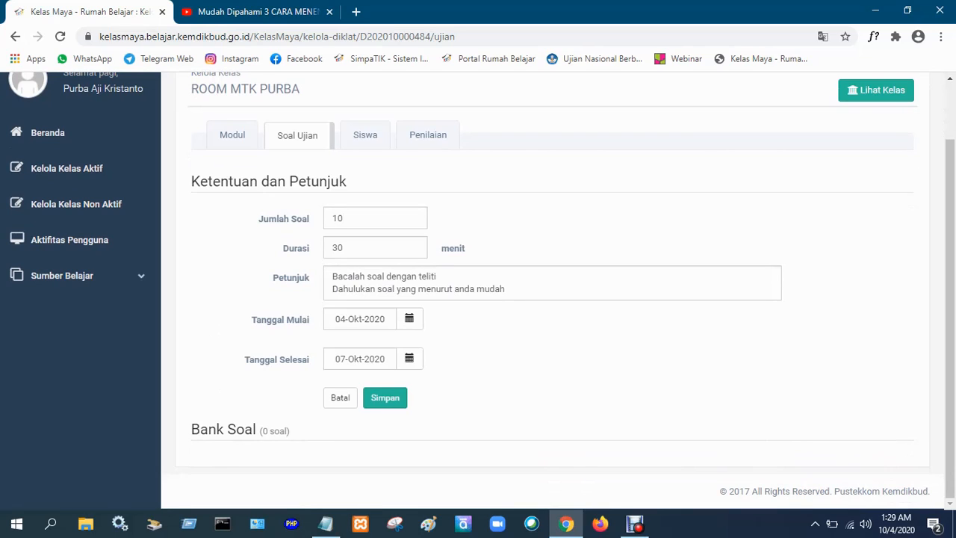
pyautogui.hotkey('ctrl', 'a')
pyautogui.write('2')
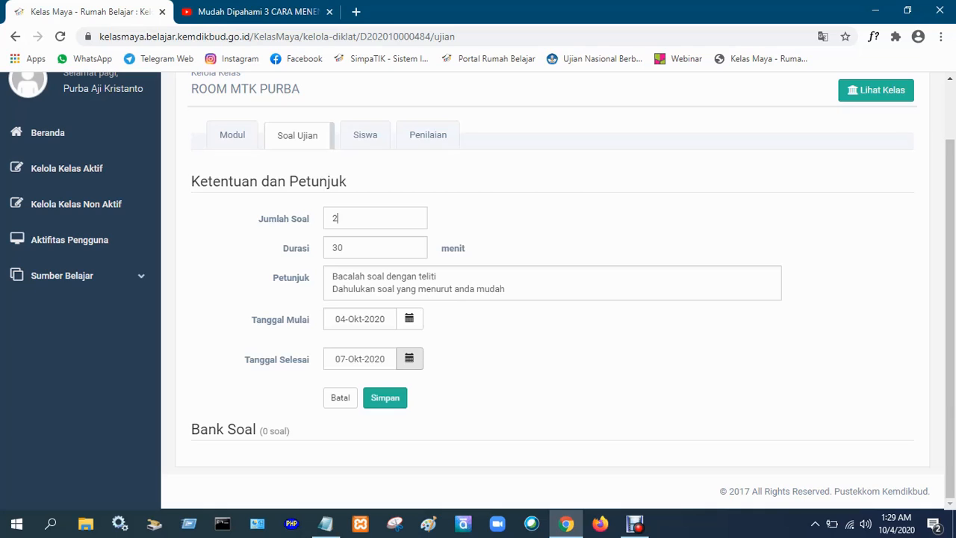
# Set the exam's start date to 19-Okt-2020 and its end date to 07-Nov-2020.
pyautogui.click(409, 318)
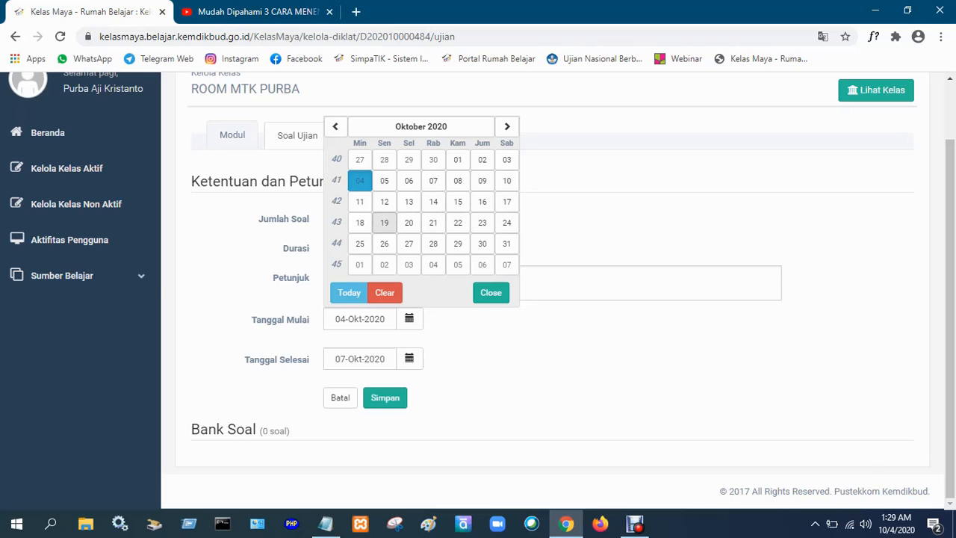
pyautogui.click(384, 222)
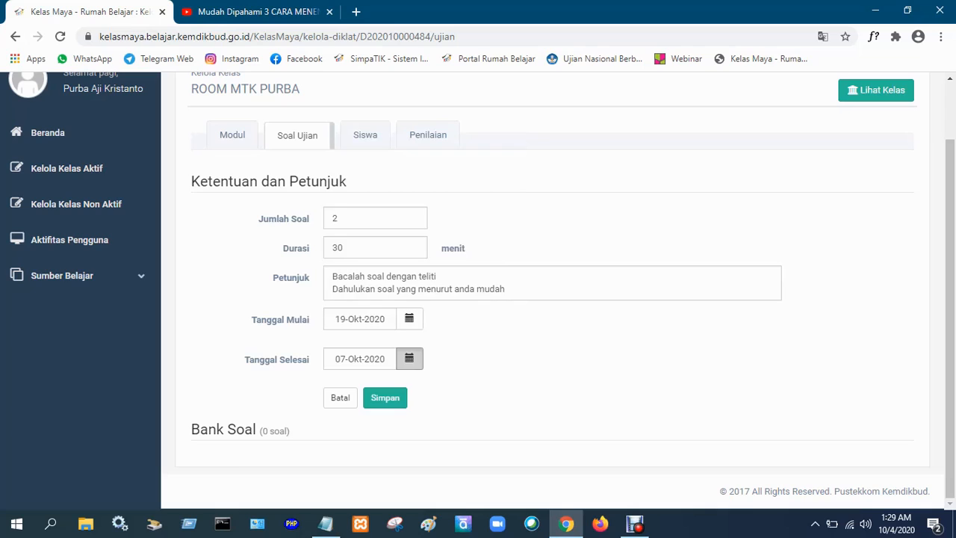
pyautogui.click(409, 358)
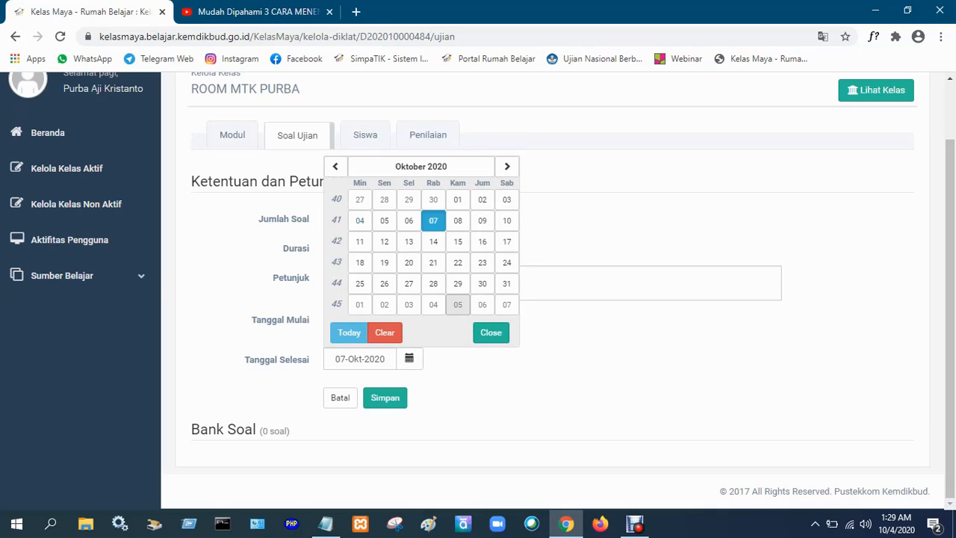
pyautogui.click(507, 166)
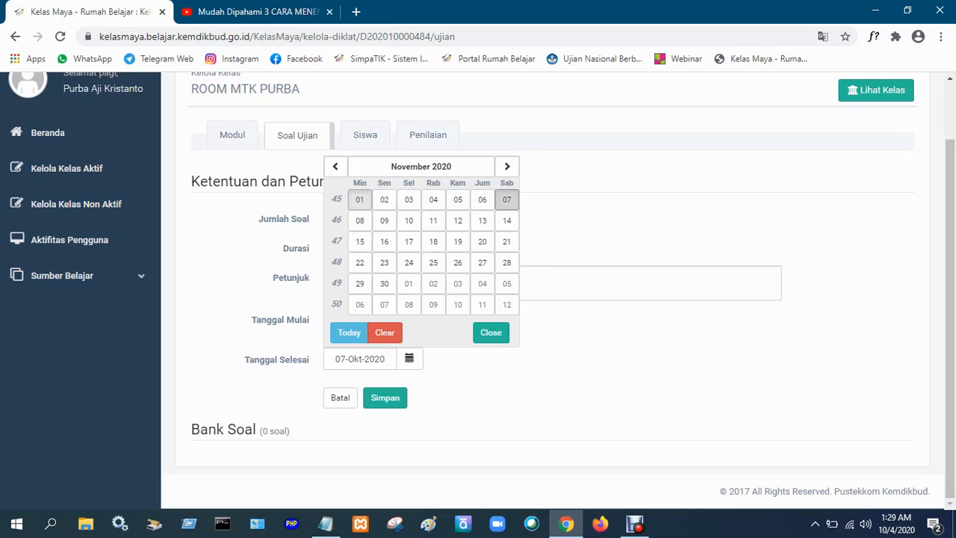
pyautogui.click(507, 199)
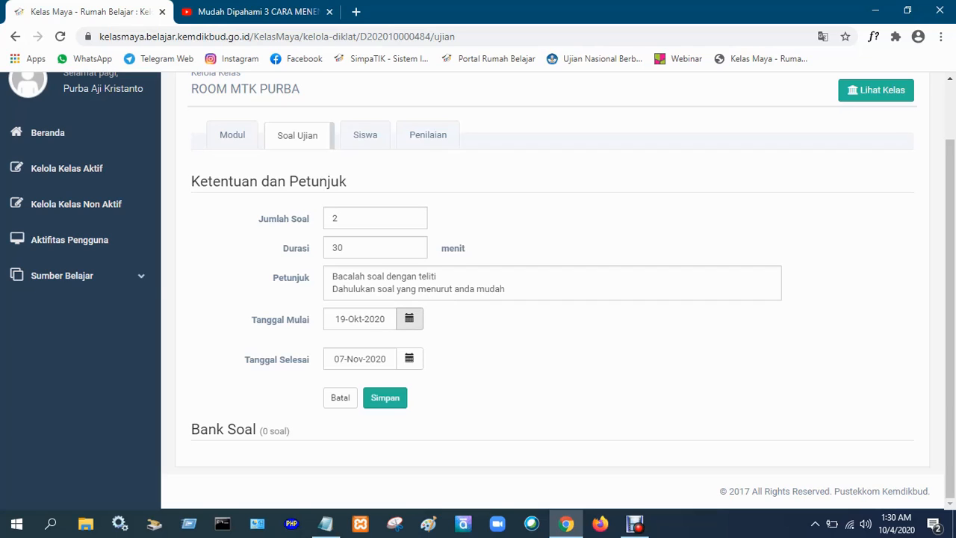
# Change the exam's start date to 04-Okt-2020 and save the exam rules.
pyautogui.click(409, 319)
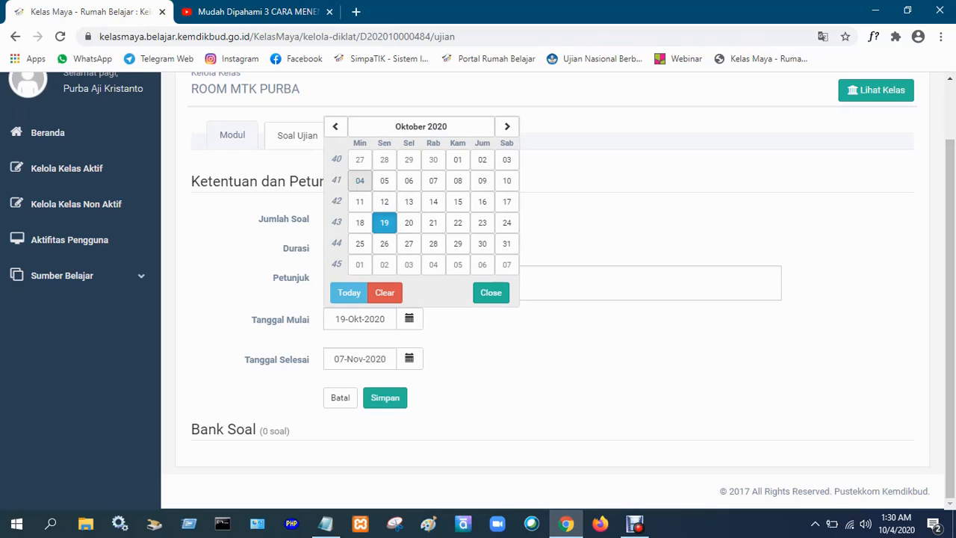
pyautogui.click(360, 180)
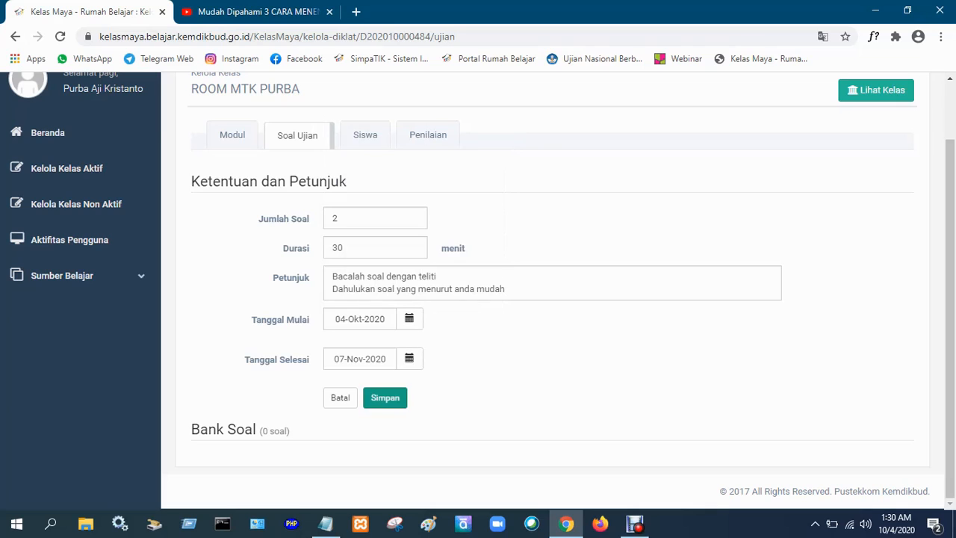
pyautogui.click(386, 398)
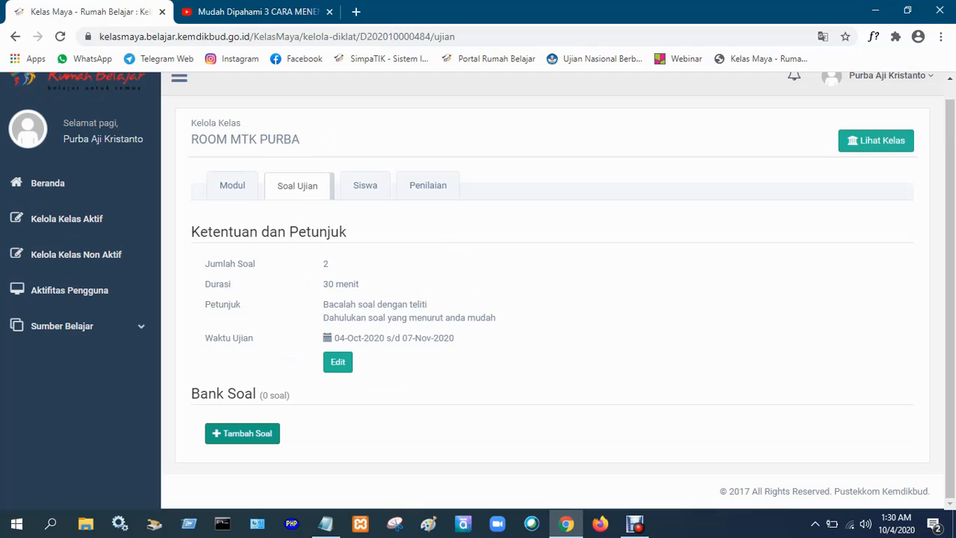
# Start a new question in the exam's question bank with the text "Soal pertama" and go to its answer options.
pyautogui.click(242, 433)
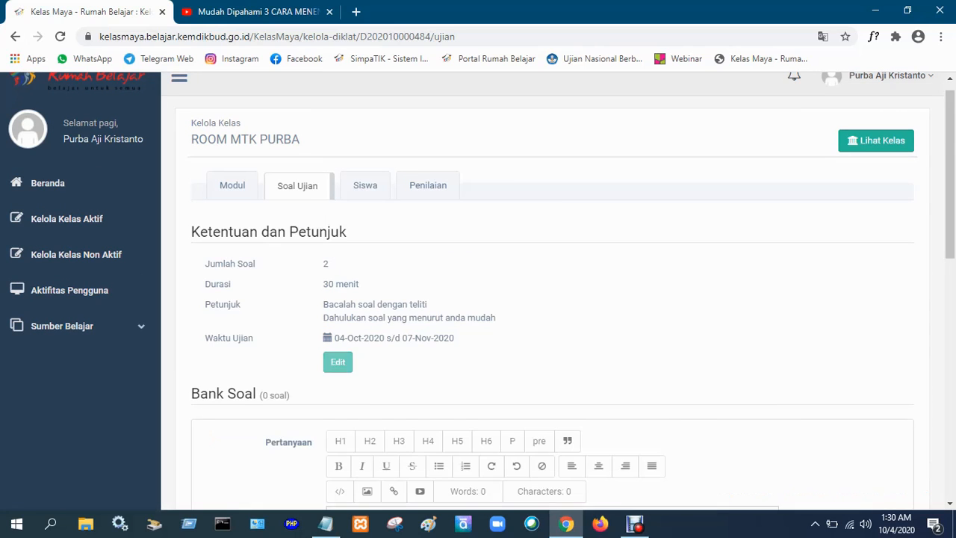
pyautogui.scroll(-2, 552, 299)
pyautogui.scroll(-2, 553, 299)
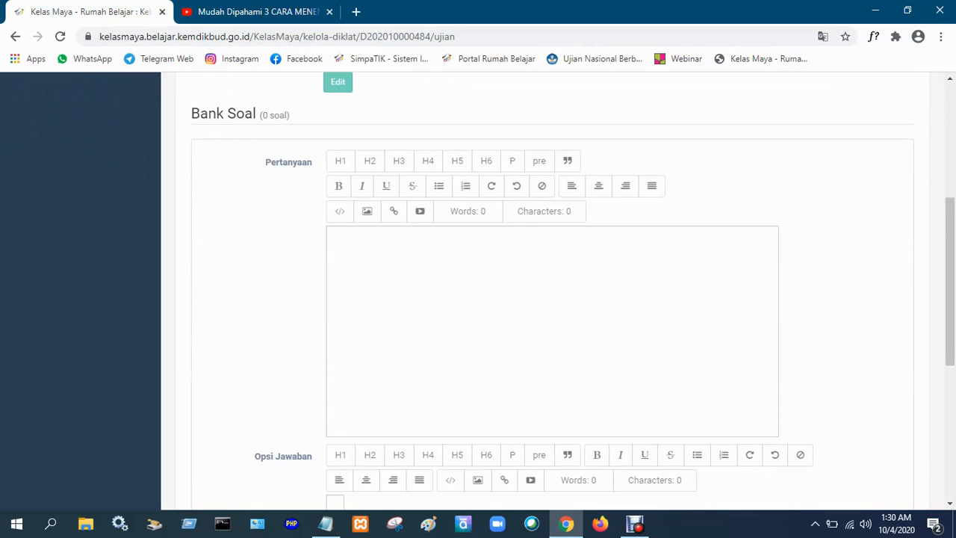
pyautogui.click(336, 237)
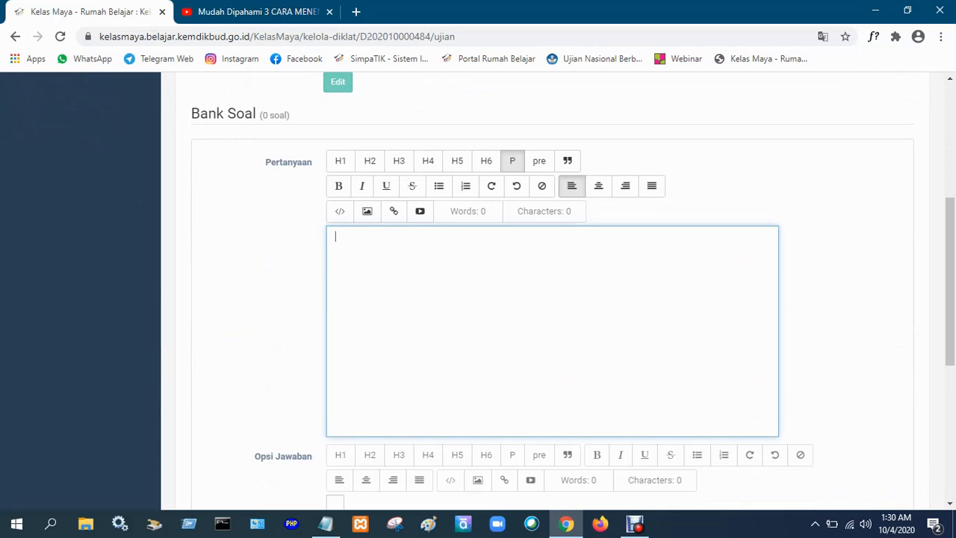
pyautogui.write('Soal pertama')
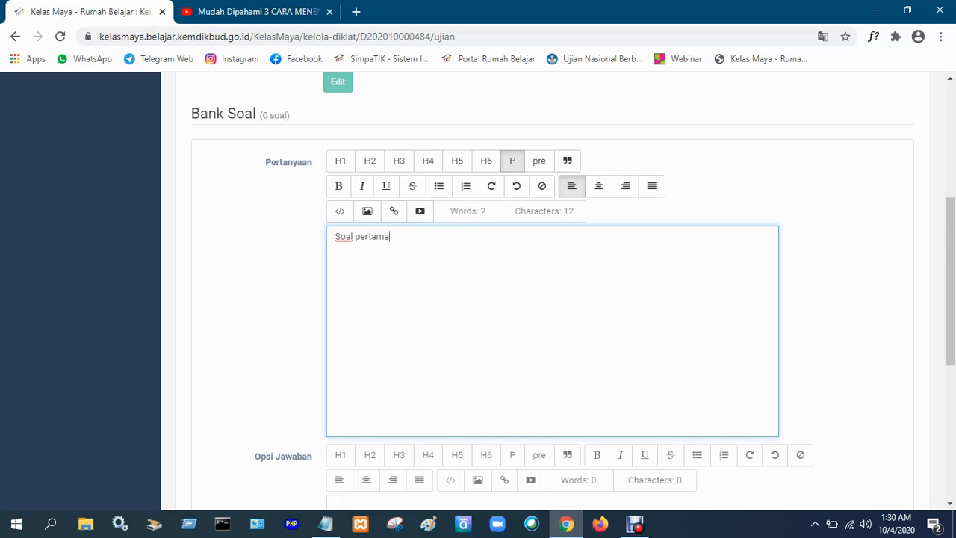
pyautogui.scroll(-3, 552, 299)
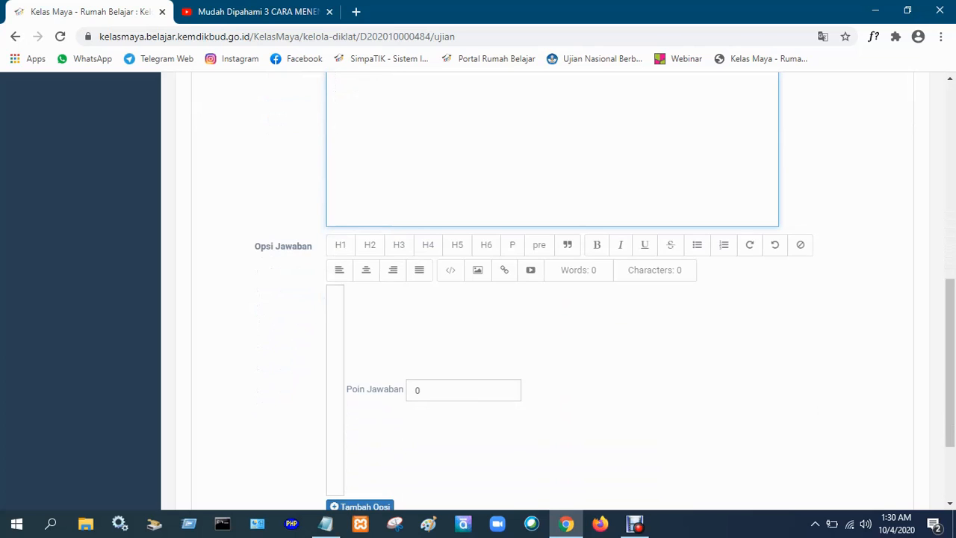
pyautogui.scroll(-1, 553, 299)
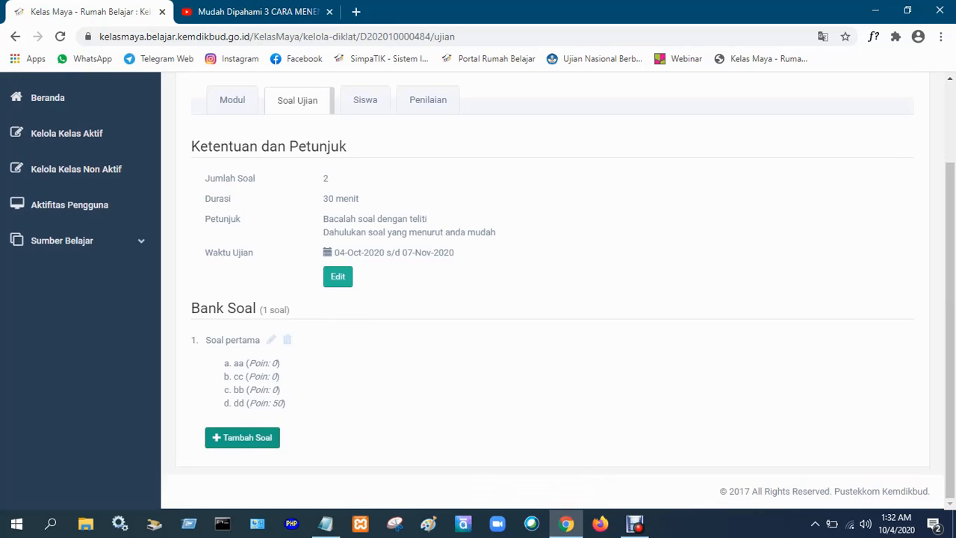
# Start another question in the exam's question bank with the text "Soal kedua".
pyautogui.click(242, 437)
pyautogui.scroll(-3, 242, 437)
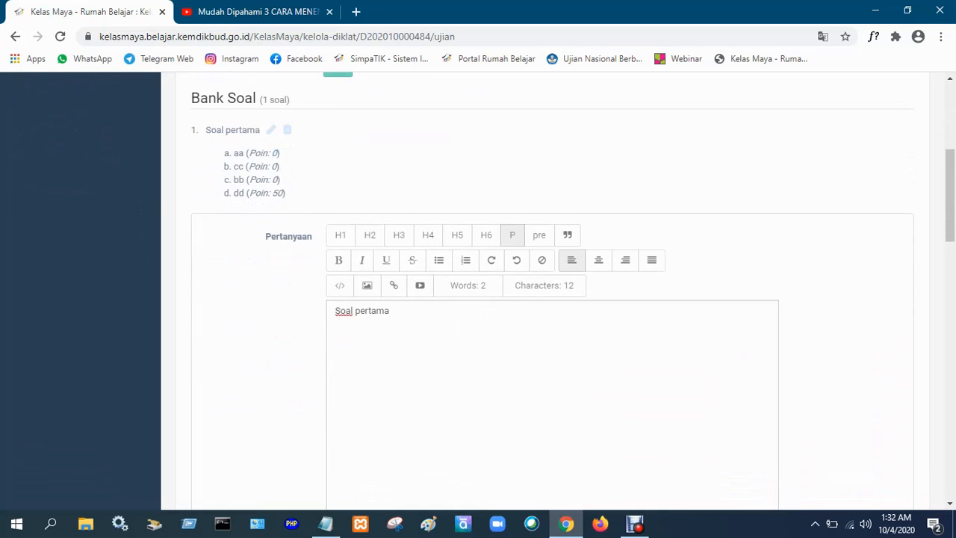
pyautogui.click(390, 311)
pyautogui.moveTo(389, 311); pyautogui.dragTo(355, 310)
pyautogui.write('kedua')
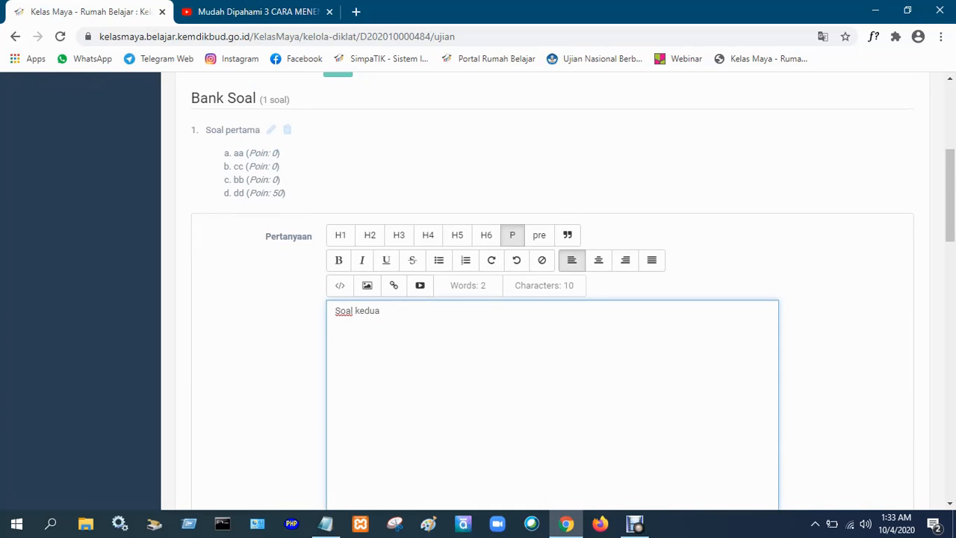
pyautogui.scroll(-4, 553, 291)
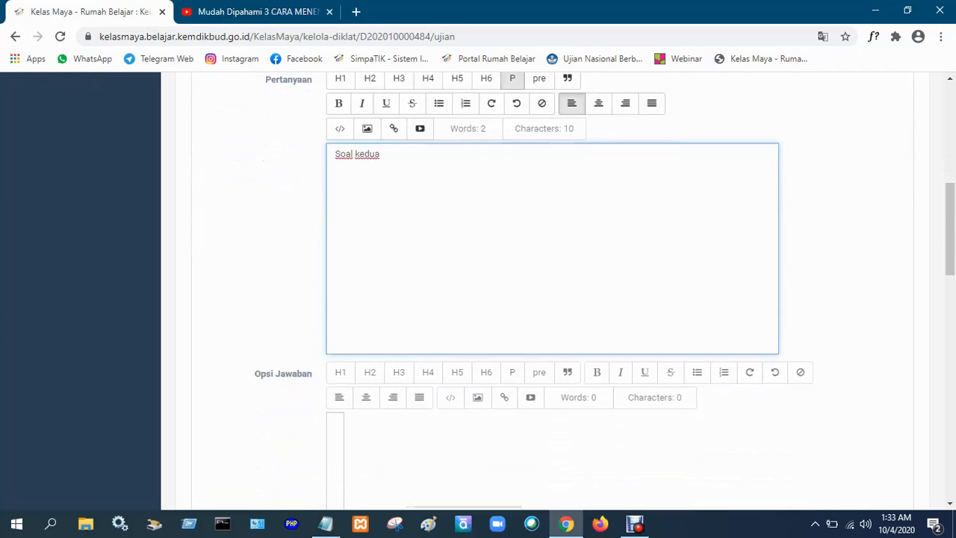
# Fill in the second question's first two answer options with "xx" and "yy".
pyautogui.click(335, 300)
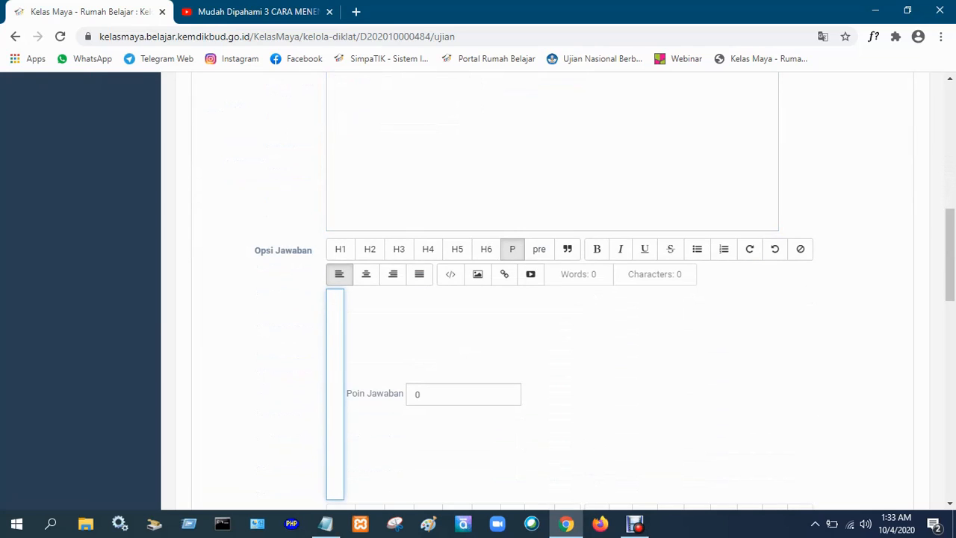
pyautogui.write('xx')
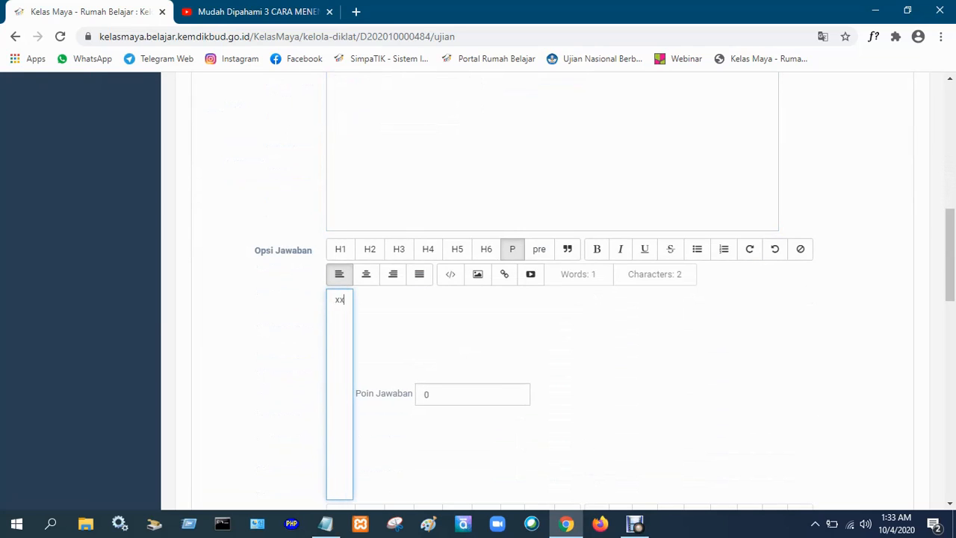
pyautogui.scroll(-1, 552, 299)
pyautogui.scroll(-2, 552, 291)
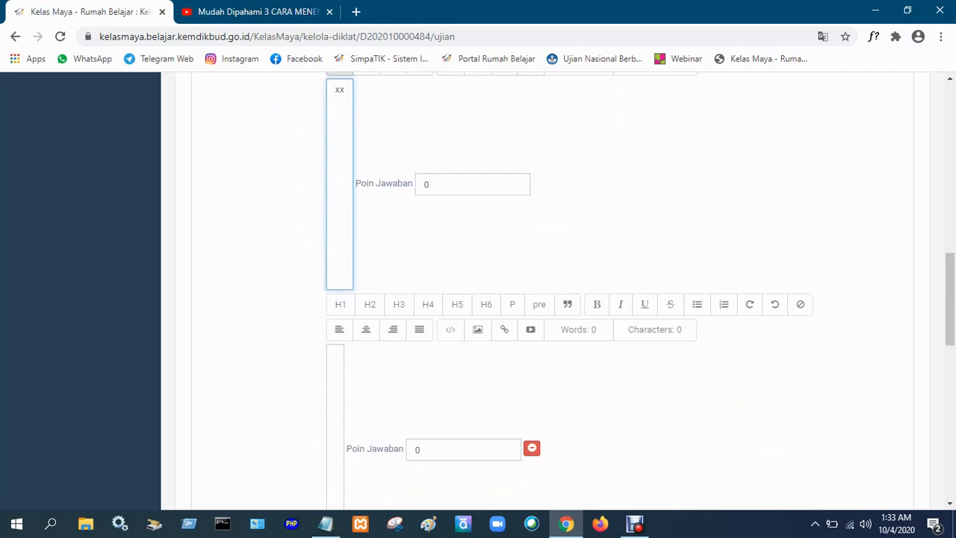
pyautogui.click(335, 354)
pyautogui.write('yy')
pyautogui.scroll(-3, 552, 298)
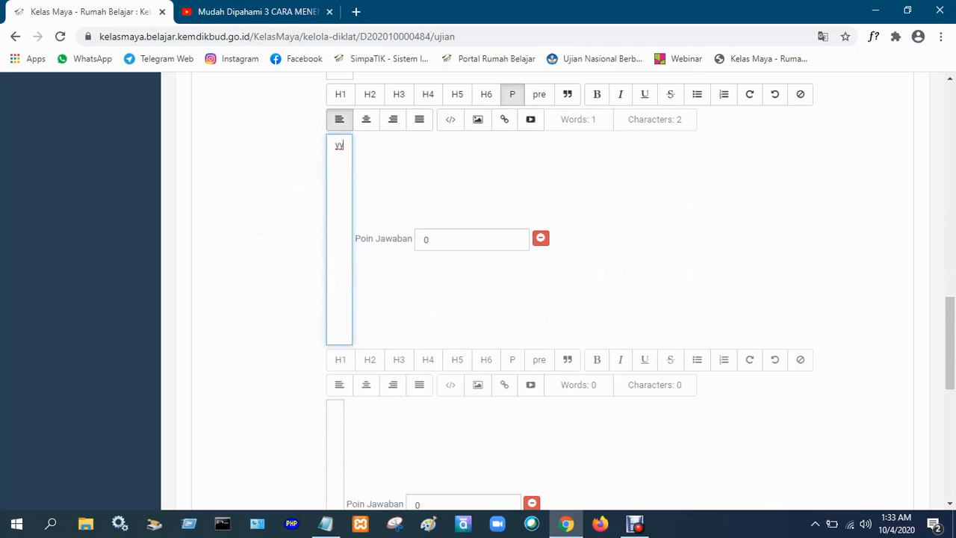
# Fill in the second question's third and fourth answer options with "zz" and "qq".
pyautogui.click(336, 410)
pyautogui.write('zz')
pyautogui.scroll(-5, 553, 299)
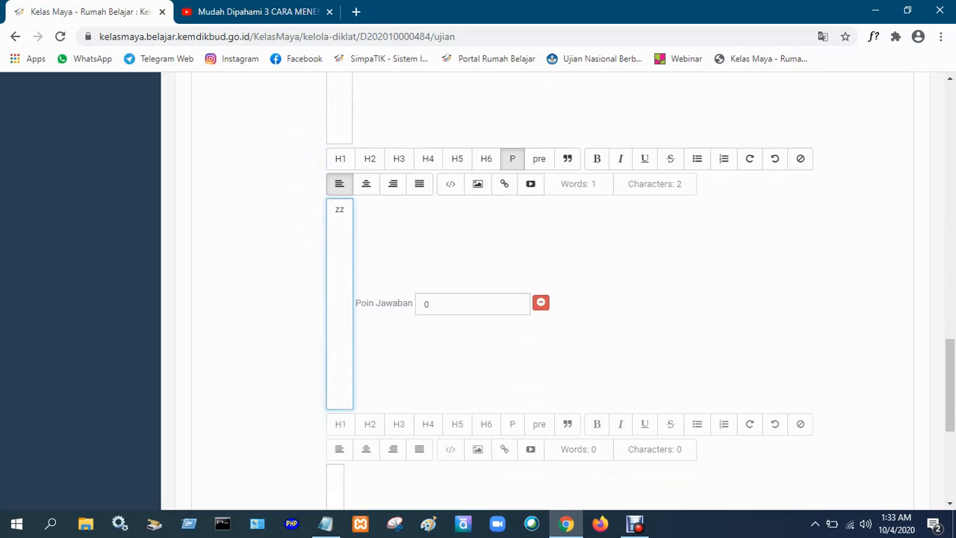
pyautogui.click(335, 411)
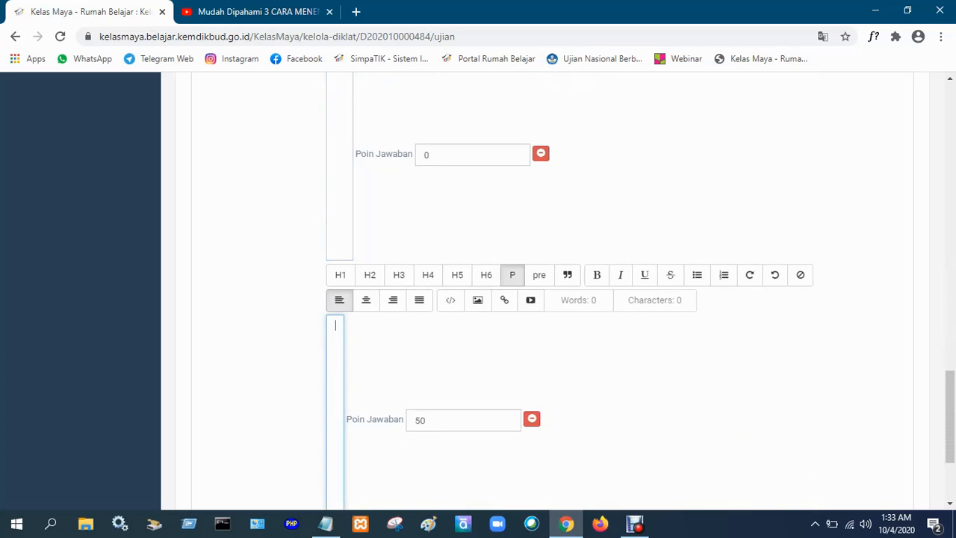
pyautogui.write('gg')
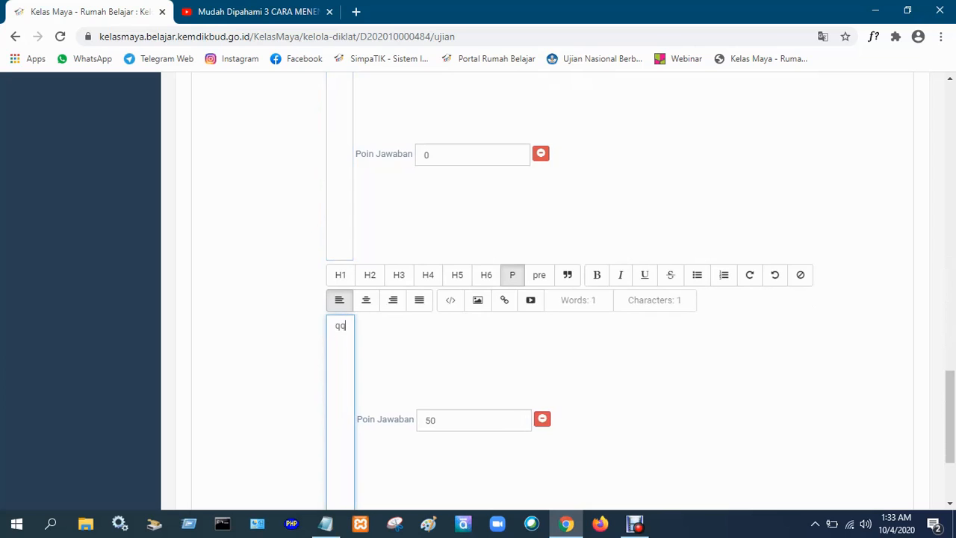
# Set the points of the fourth answer option to 0 and of the first option to 50, and save the question.
pyautogui.scroll(-1, 553, 298)
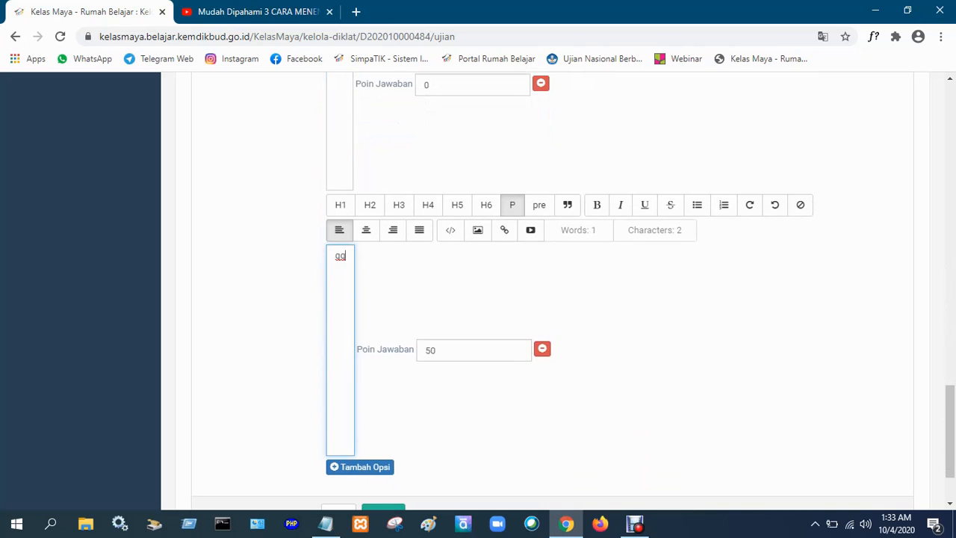
pyautogui.click(437, 350)
pyautogui.press('Left')
pyautogui.press('BackSpace')
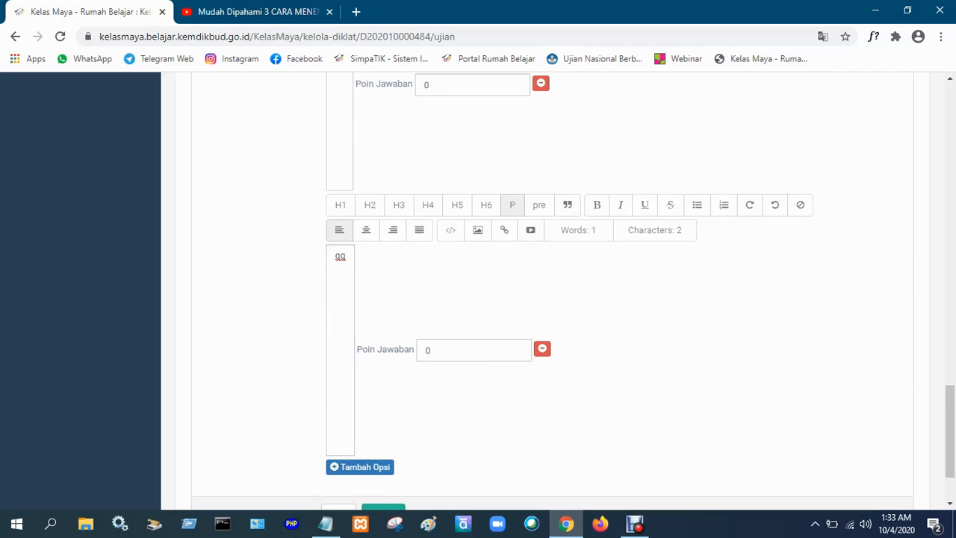
pyautogui.scroll(10, 560, 298)
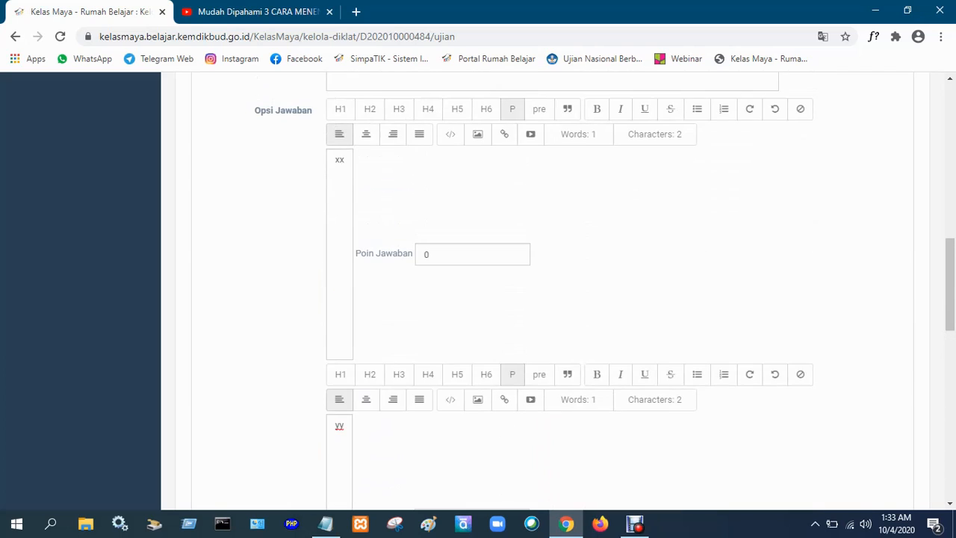
pyautogui.scroll(1, 560, 299)
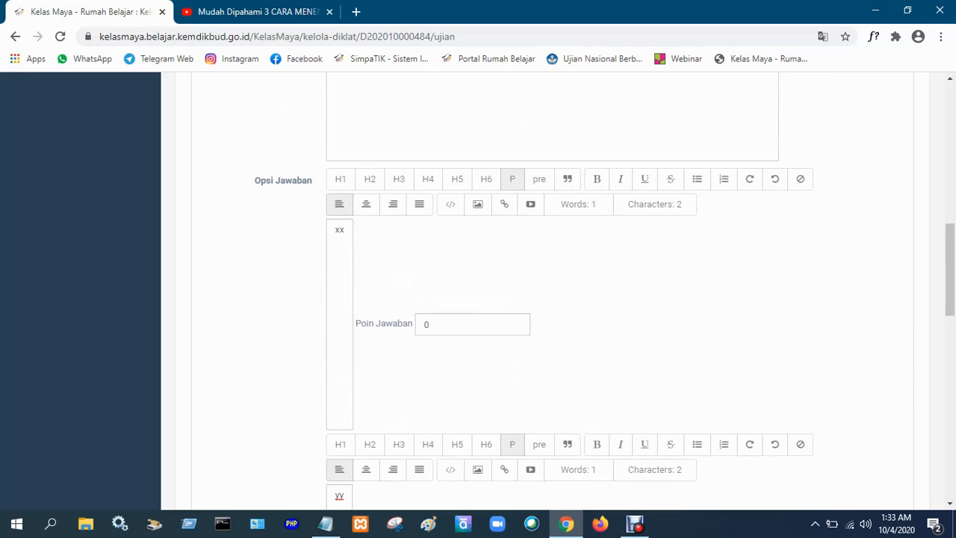
pyautogui.click(424, 324)
pyautogui.write('5')
pyautogui.scroll(-9, 560, 298)
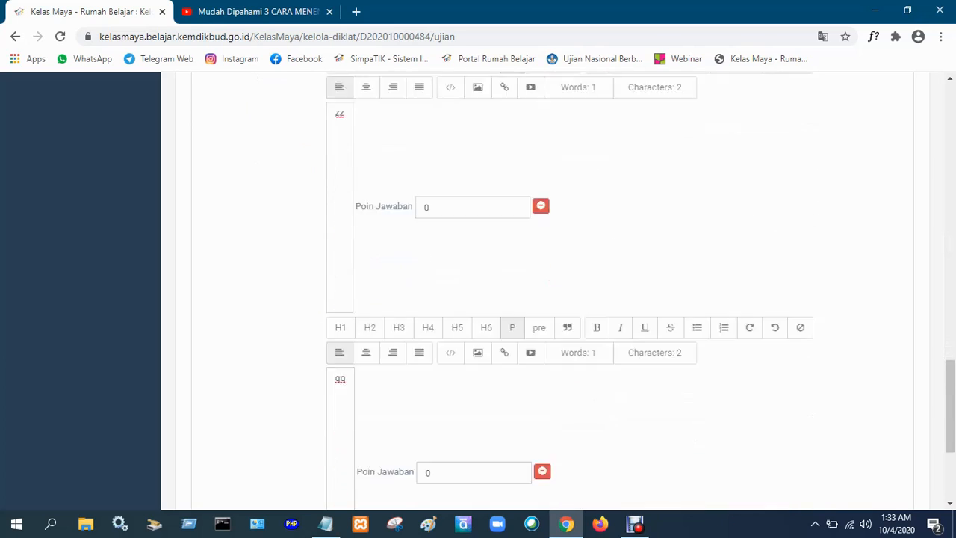
pyautogui.scroll(-3, 561, 298)
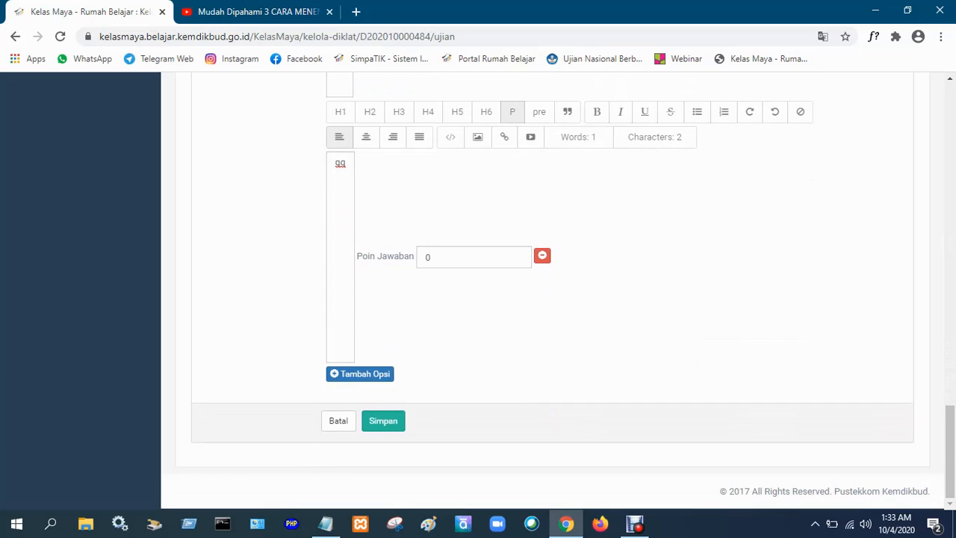
pyautogui.click(383, 420)
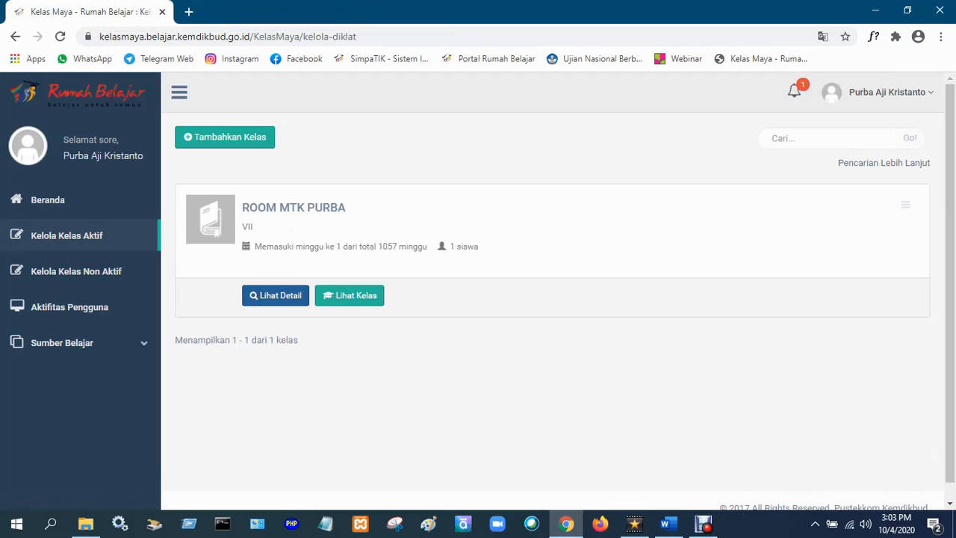
# Open the mathematics class's modules and start a new assignment under Kegiatan Belajar ke 1.
pyautogui.click(287, 296)
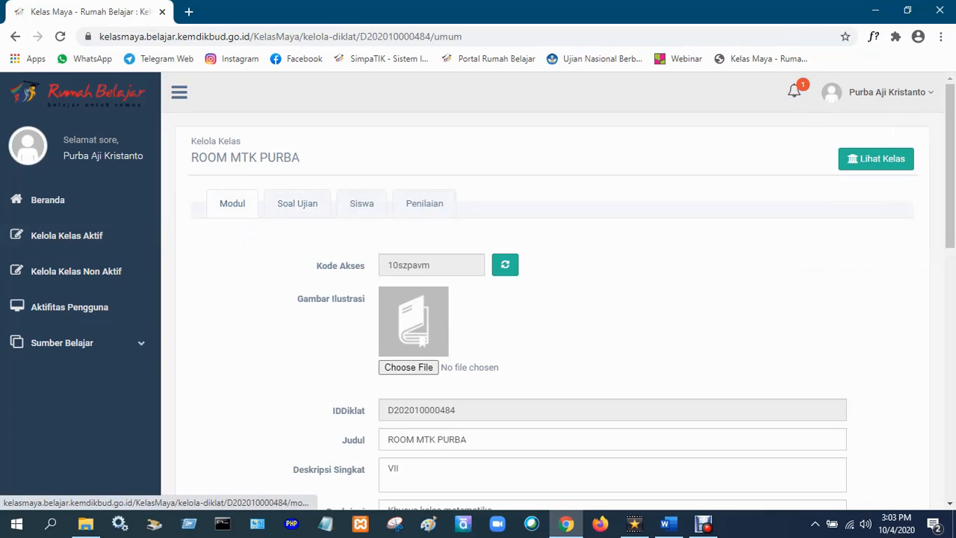
pyautogui.click(232, 203)
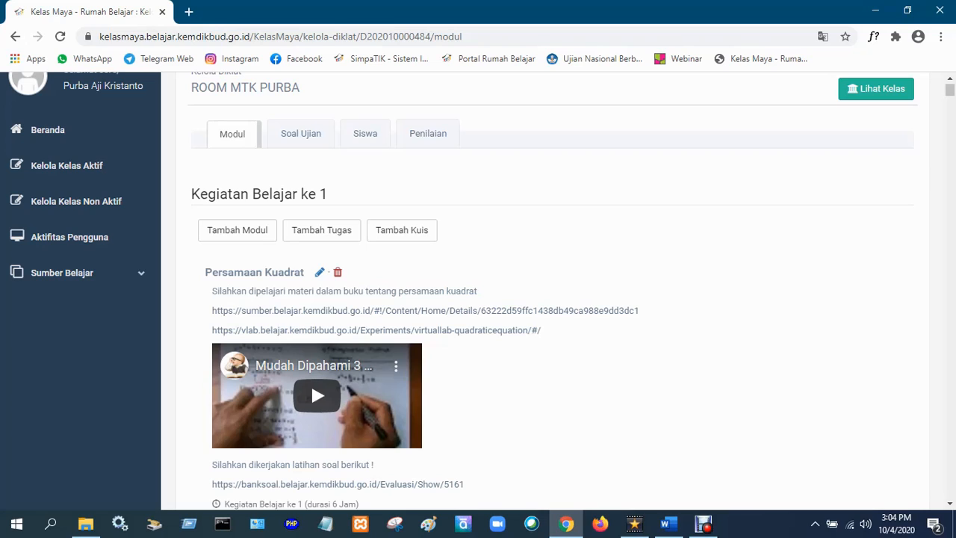
pyautogui.click(322, 230)
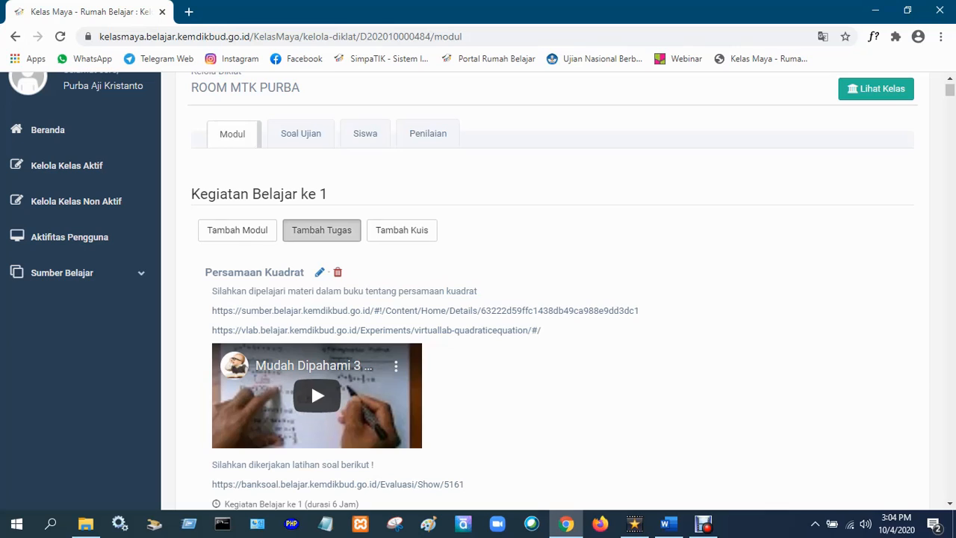
pyautogui.scroll(-1, 553, 298)
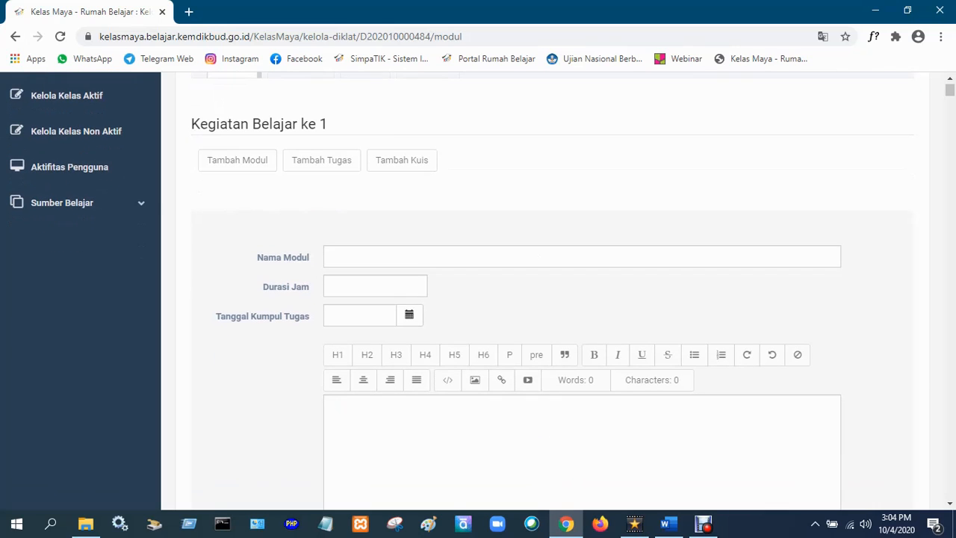
# Name the assignment "Tugas 1", set its duration to 6 hours and its submission date to 26-Okt-2020.
pyautogui.click(332, 256)
pyautogui.write('Tugas 1')
pyautogui.press('Tab')
pyautogui.write('6')
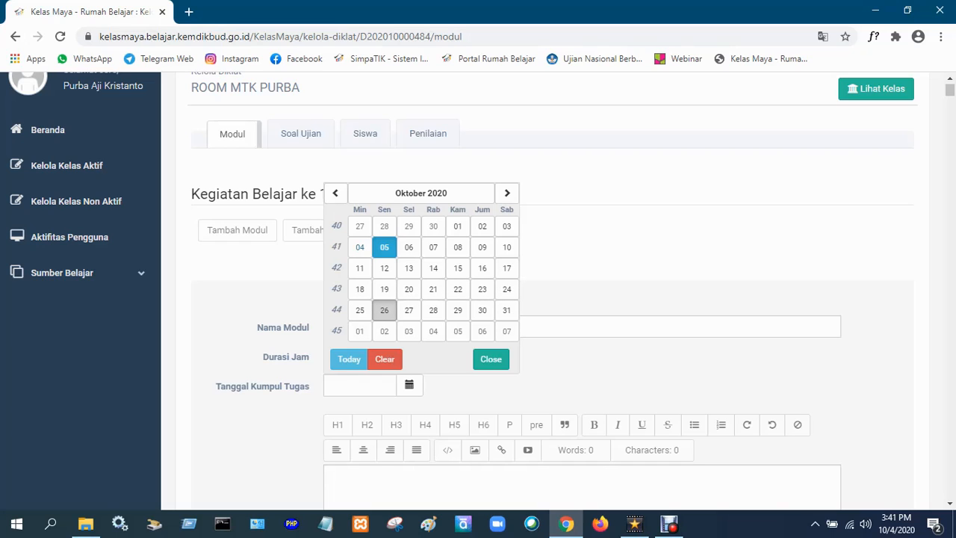
pyautogui.click(384, 310)
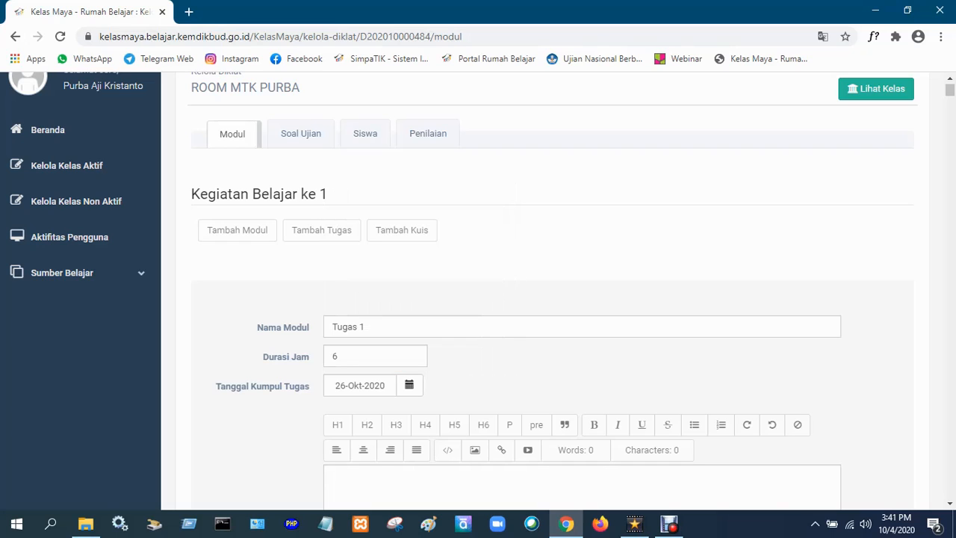
# Enter the assignment instruction "Silahkan buat gambar garis dari persamaan kuadrat, kemudian foto dan kumpulkan melalui upload tugas" and save the assignment.
pyautogui.scroll(-1, 552, 299)
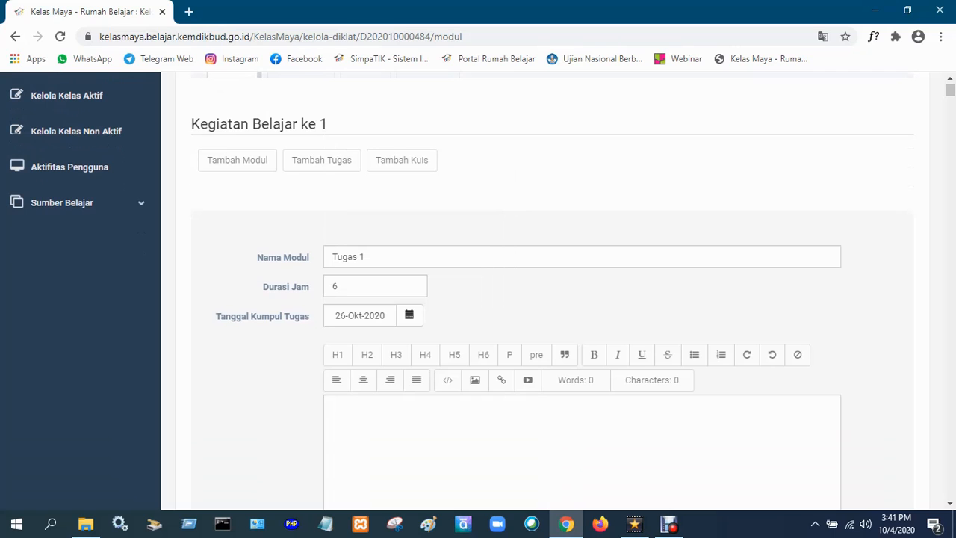
pyautogui.scroll(-2, 501, 292)
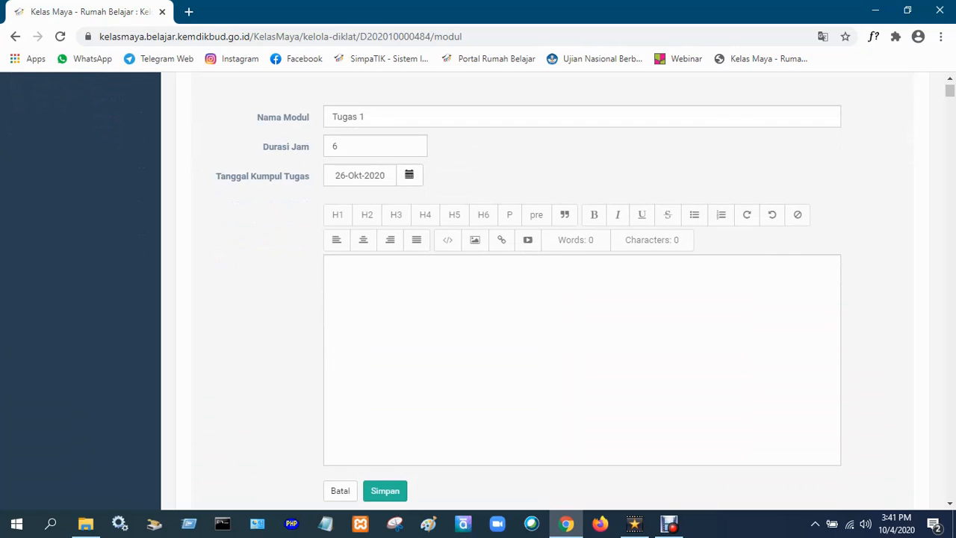
pyautogui.click(333, 266)
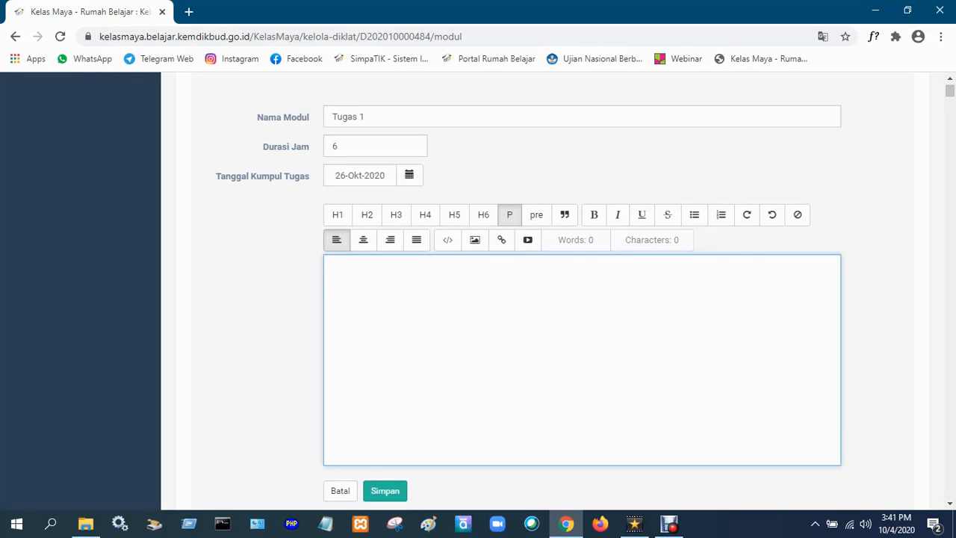
pyautogui.write('Silahkan buat gambar garis dari persamaan kuadrat, kemudian foto dan kumpulkan melalui upload tugas')
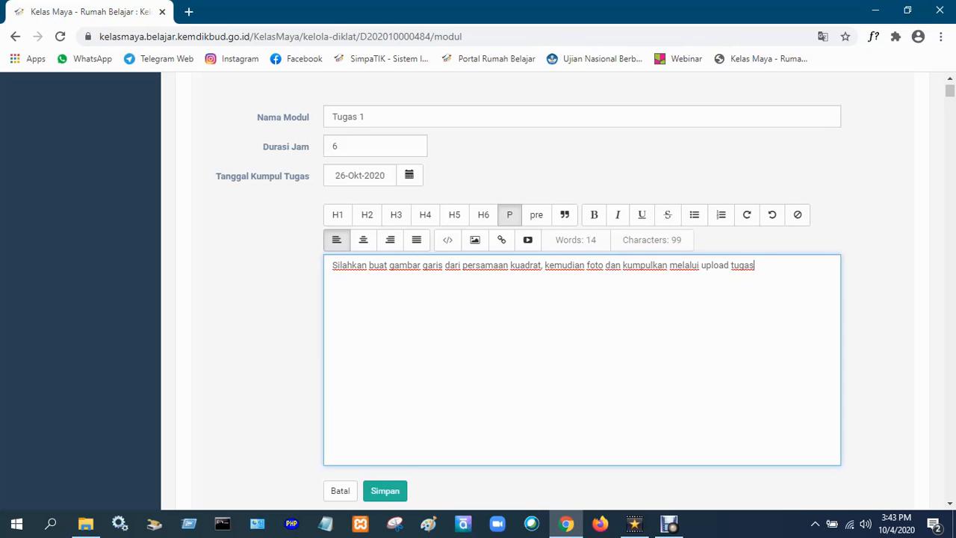
pyautogui.scroll(-2, 529, 287)
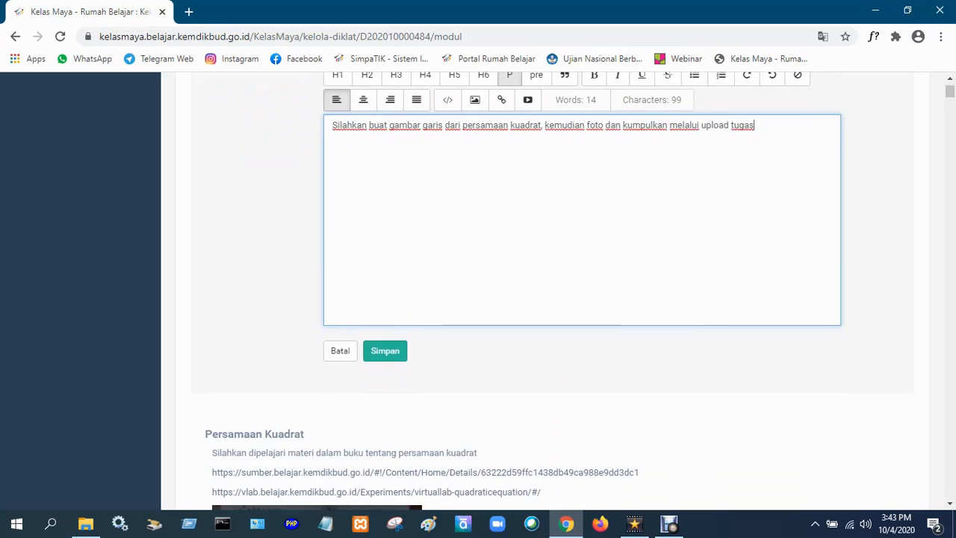
pyautogui.scroll(2, 529, 287)
pyautogui.scroll(-2, 529, 287)
pyautogui.click(384, 350)
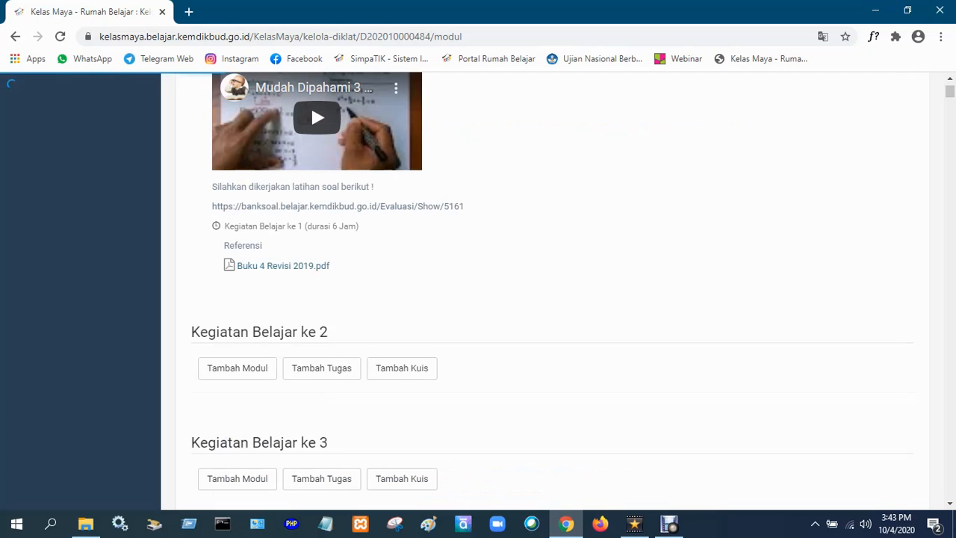
# Review the assignment in the class's module list and the exam's rules and question bank.
pyautogui.scroll(3, 478, 291)
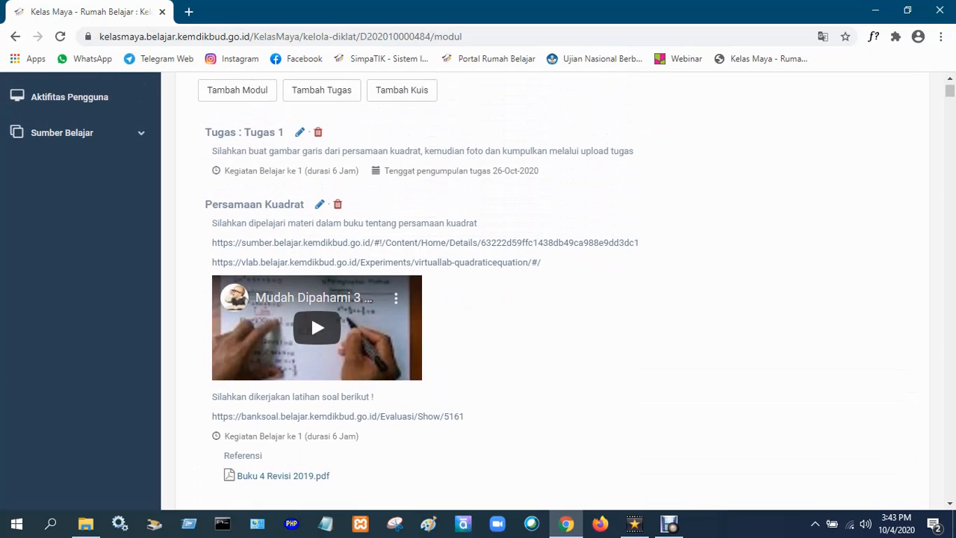
pyautogui.scroll(-3, 478, 291)
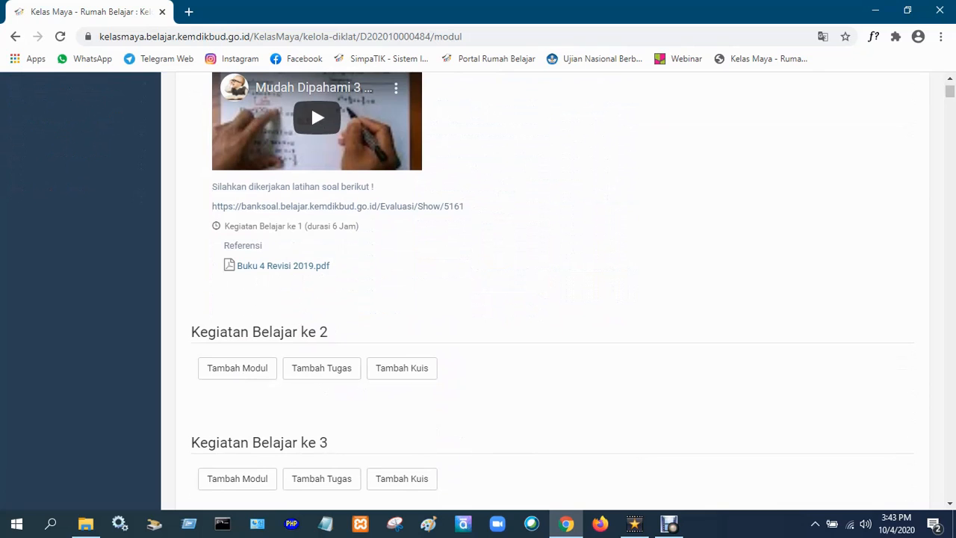
pyautogui.scroll(2, 478, 292)
pyautogui.scroll(5, 311, 469)
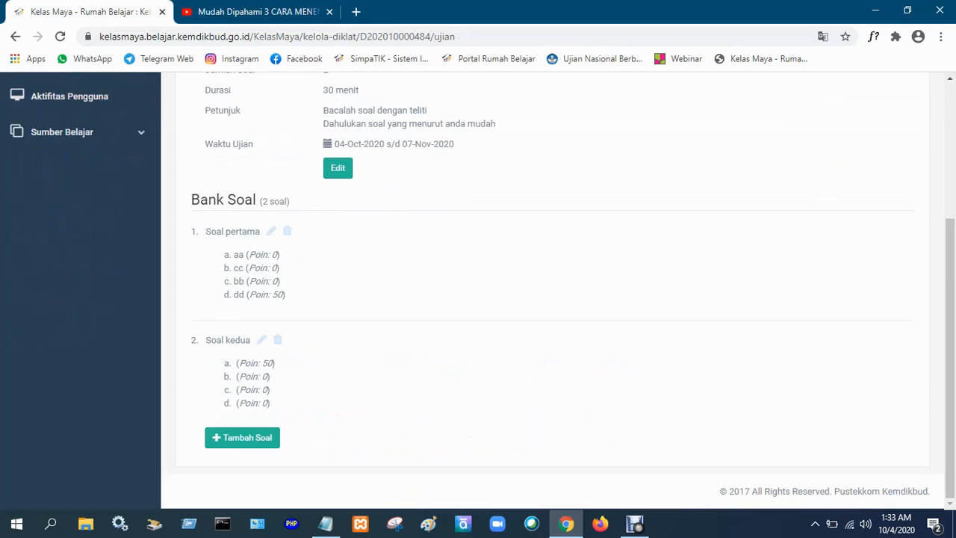
pyautogui.scroll(3, 552, 291)
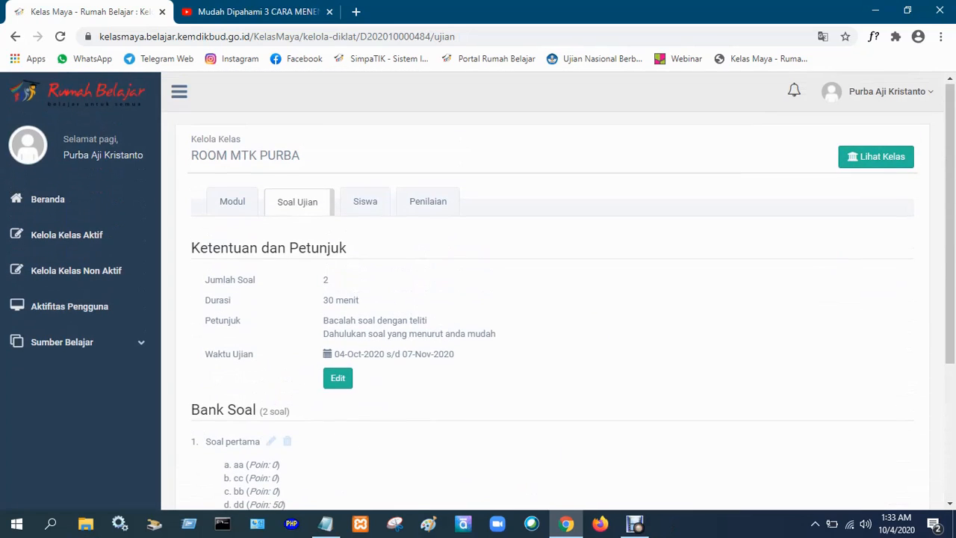
pyautogui.scroll(-3, 553, 292)
pyautogui.scroll(2, 553, 291)
pyautogui.scroll(1, 553, 292)
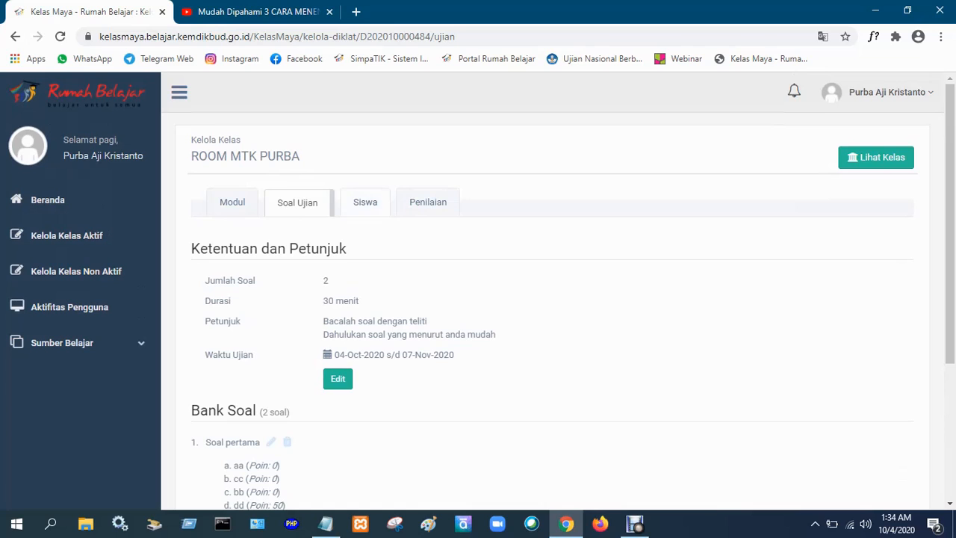
# View the class's student list for Sesi 1 and its assessment page.
pyautogui.click(365, 202)
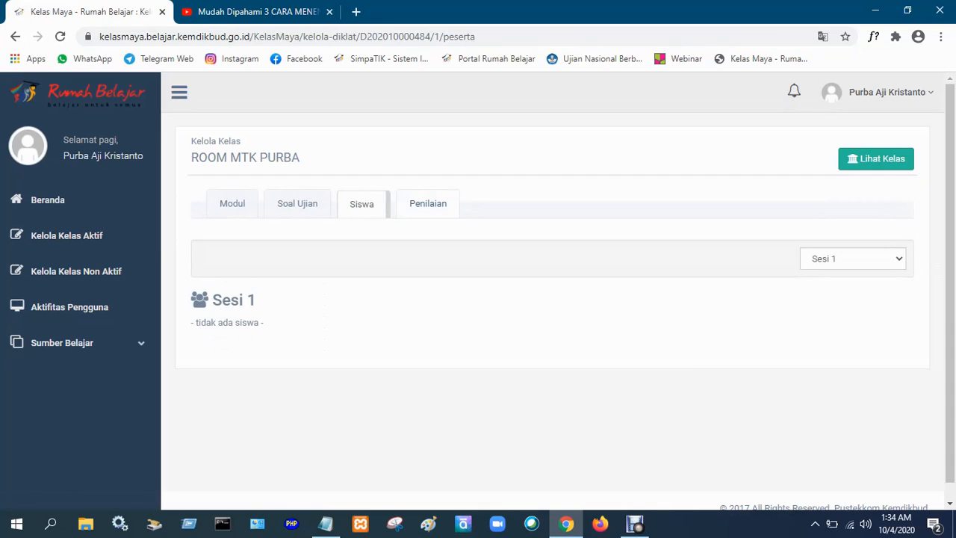
pyautogui.click(427, 203)
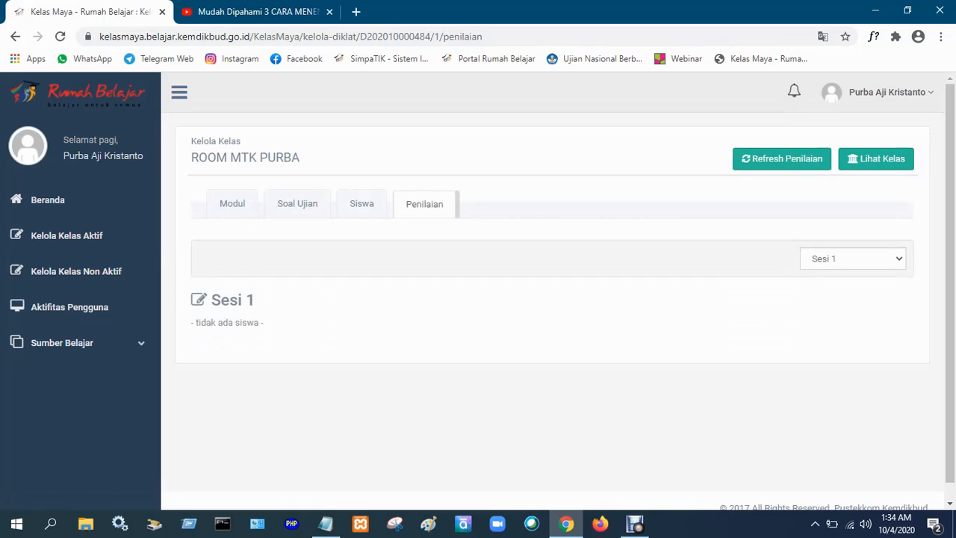
pyautogui.scroll(-1, 552, 292)
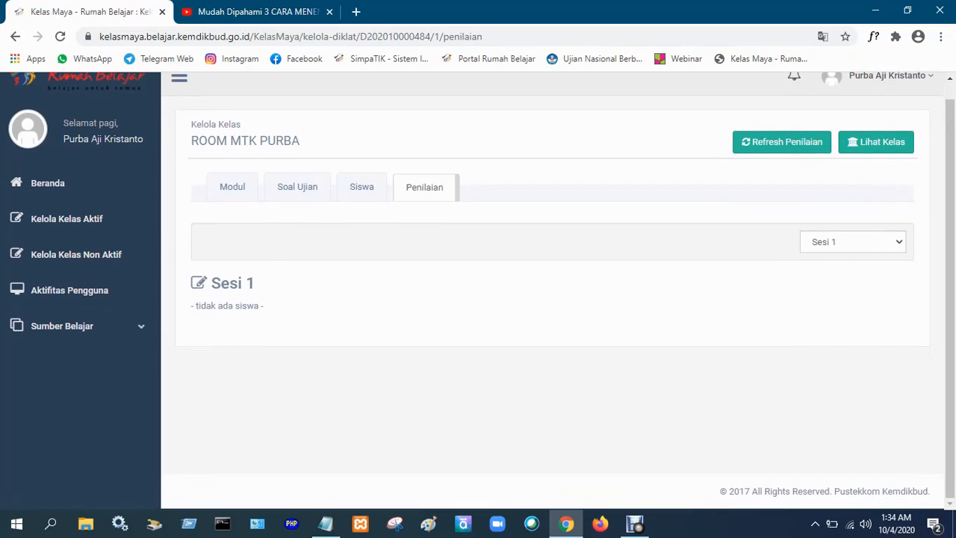